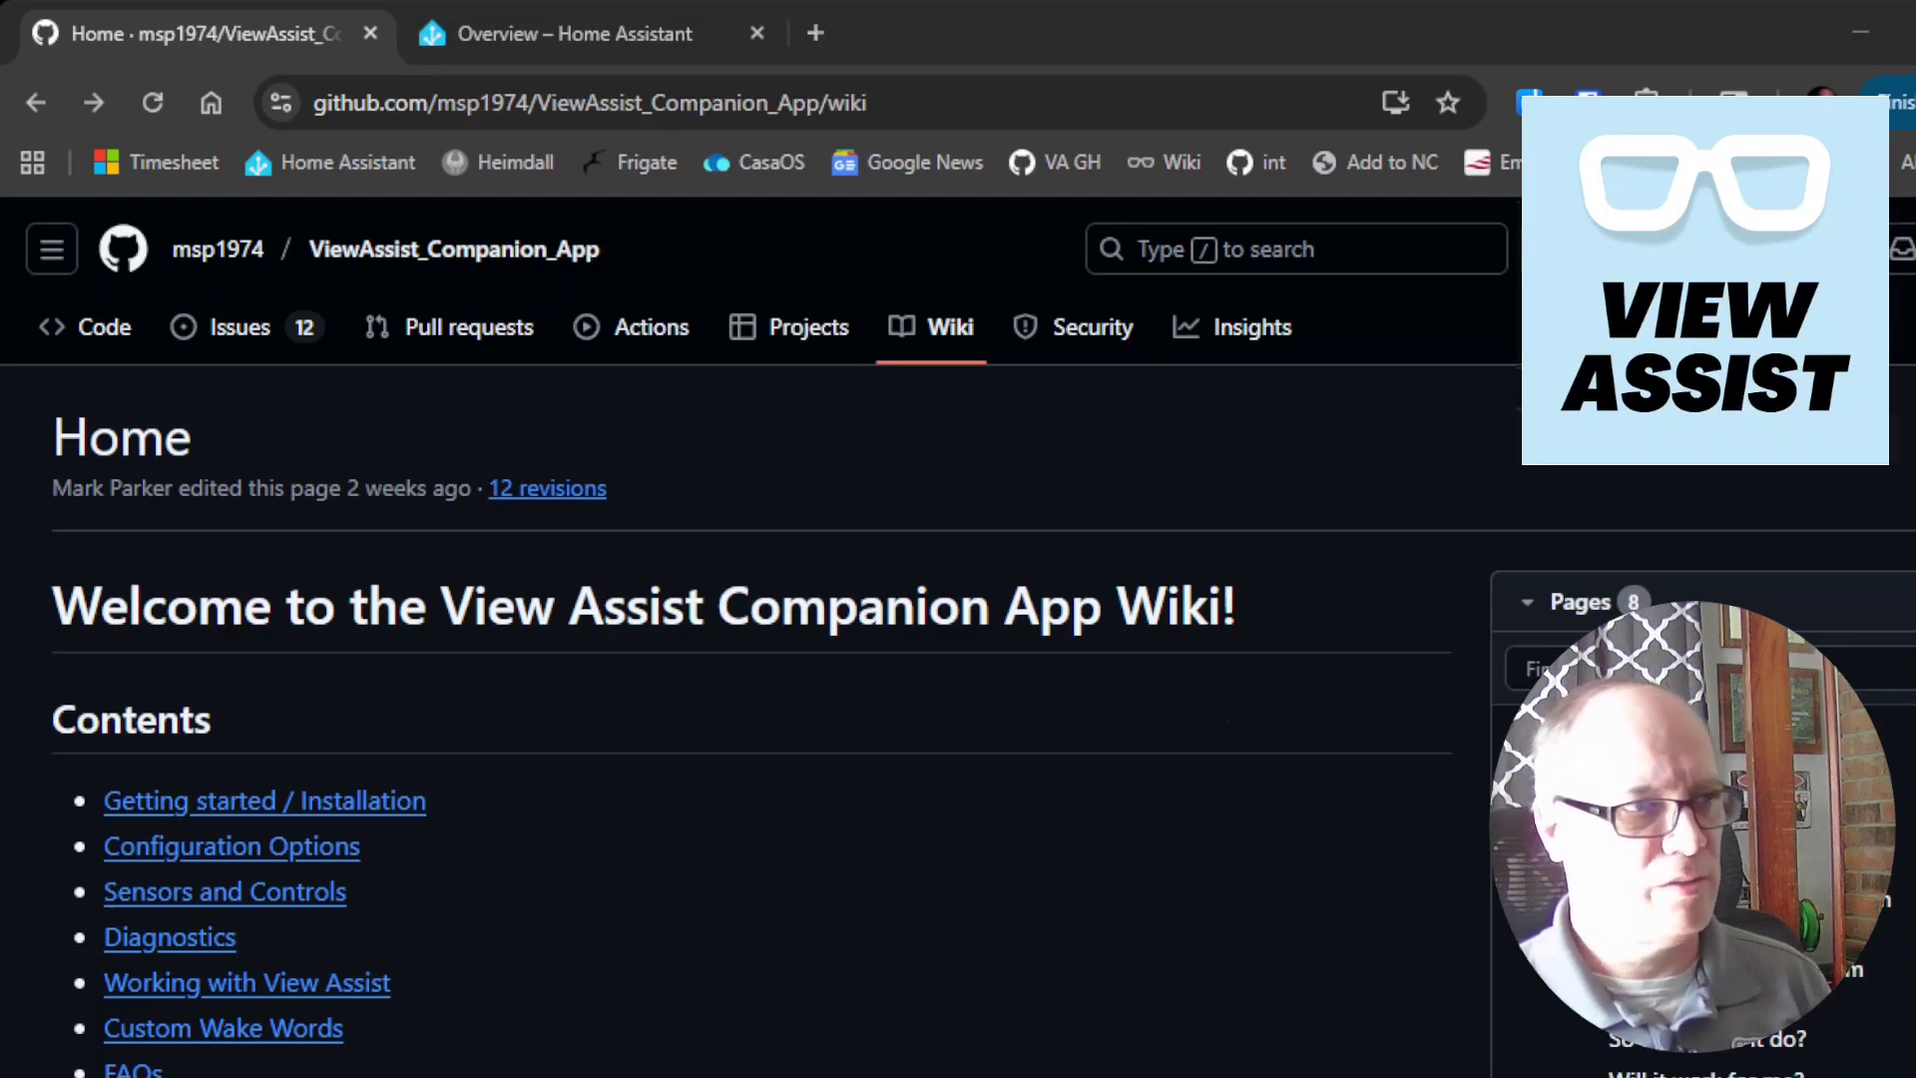
- Scroll down the View Assist Companion App wiki Home page to view its contents list
scroll(749, 639, down, 10)
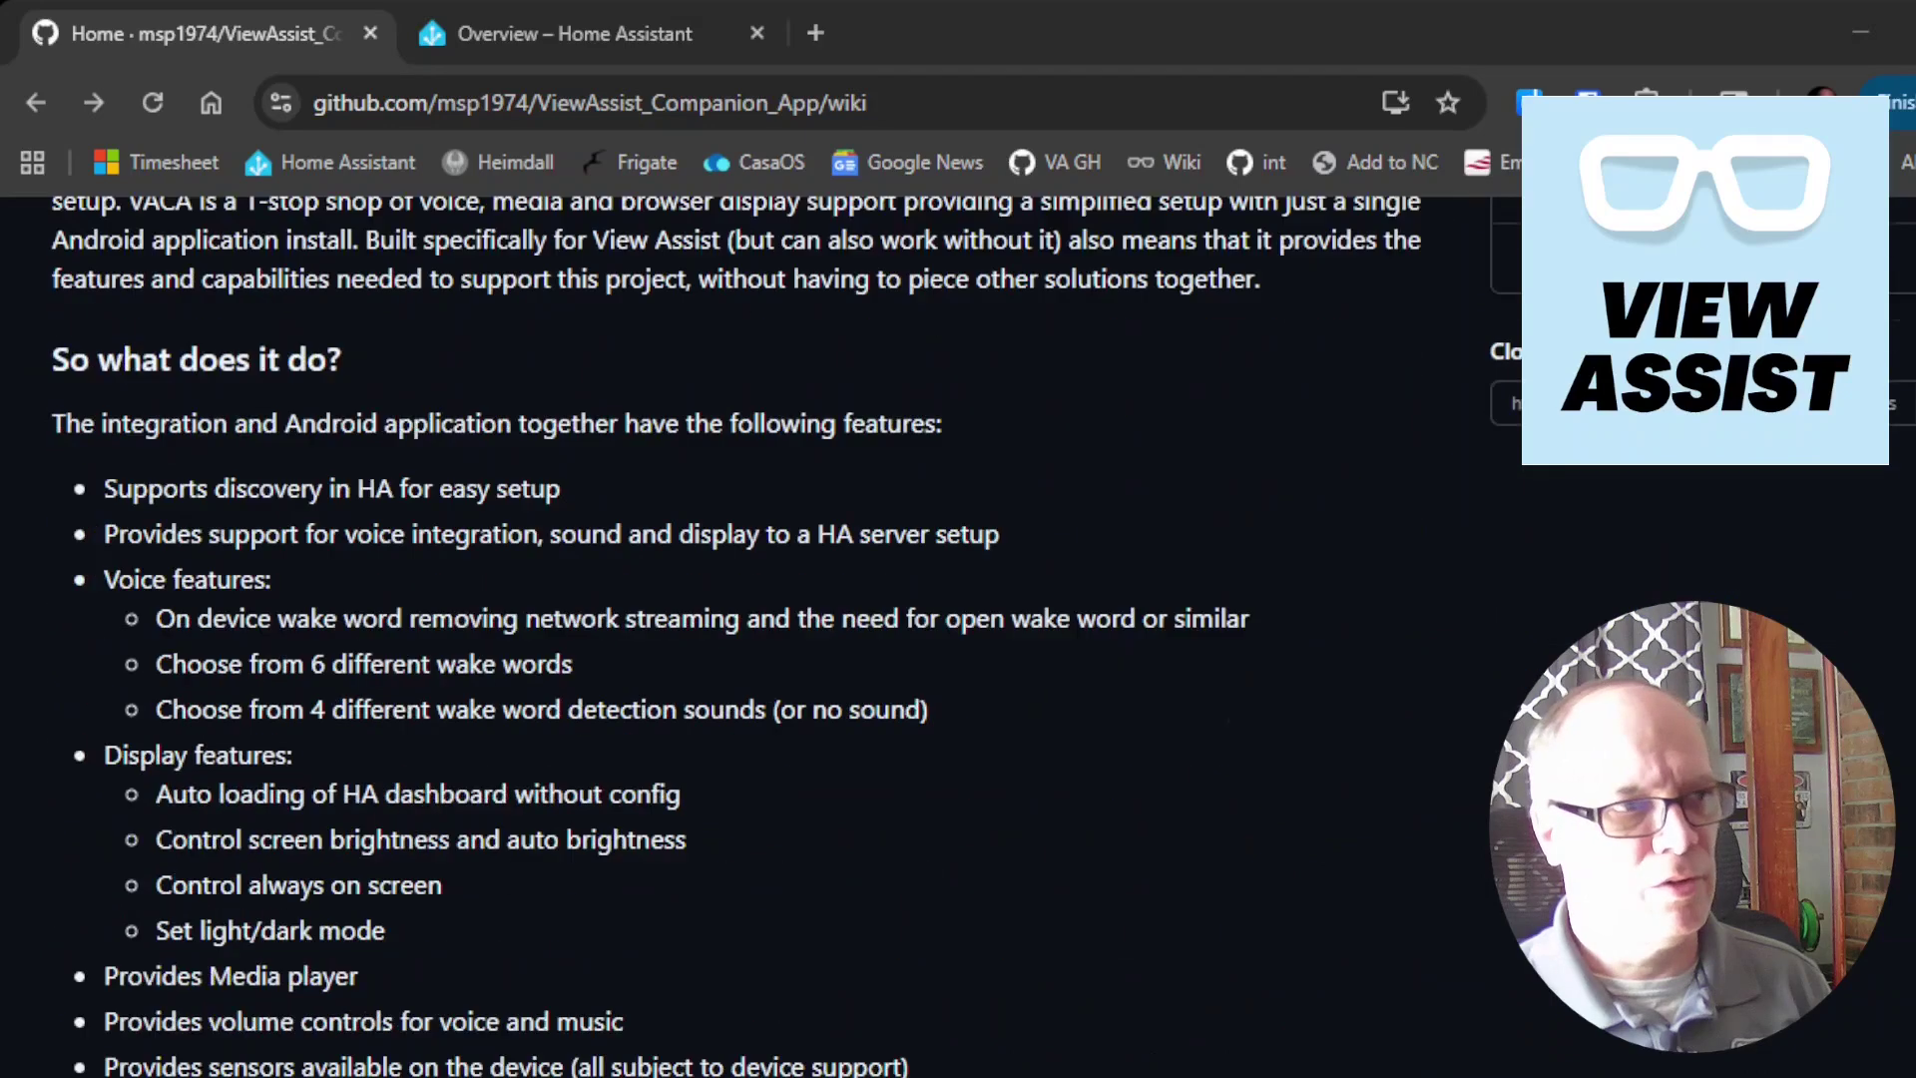
- Read the wiki's Getting started / Installation page, then go to Home Assistant's community store
scroll(749, 639, down, 3)
scroll(749, 638, up, 15)
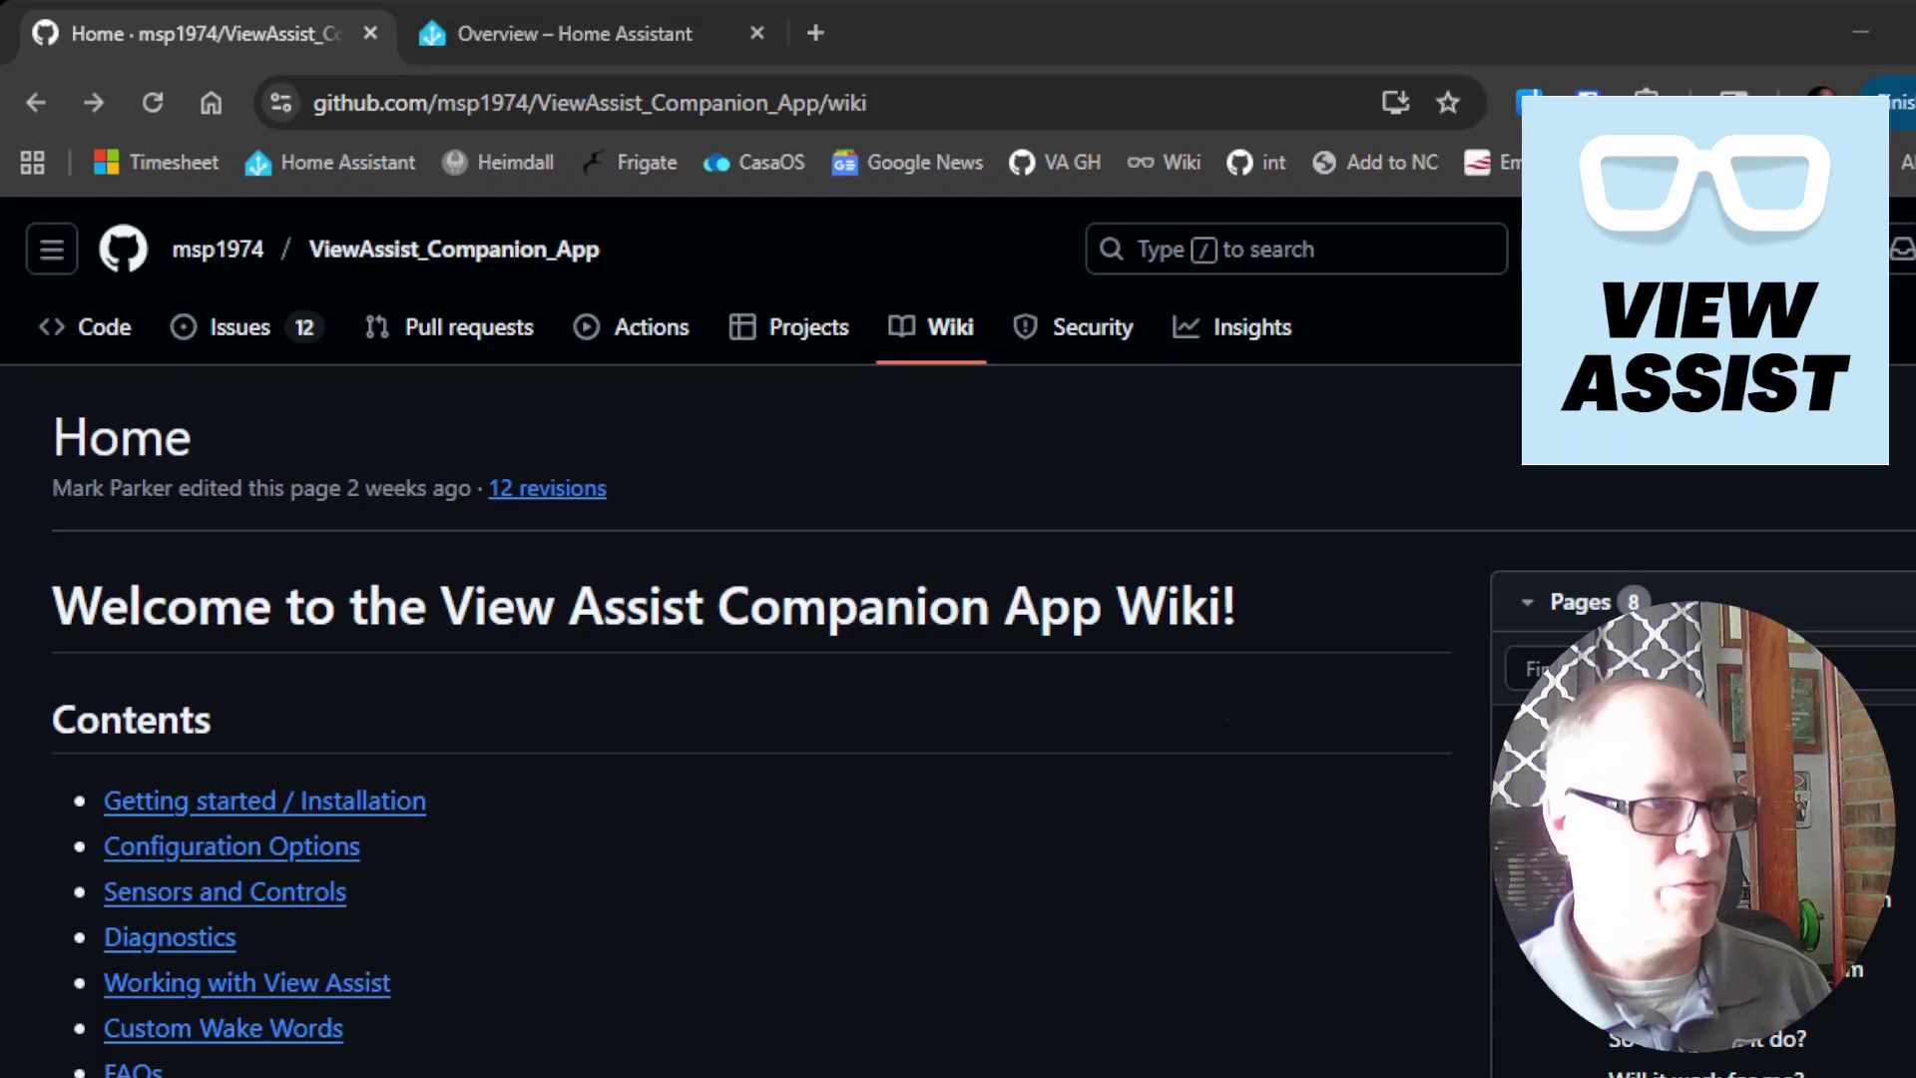
click(394, 804)
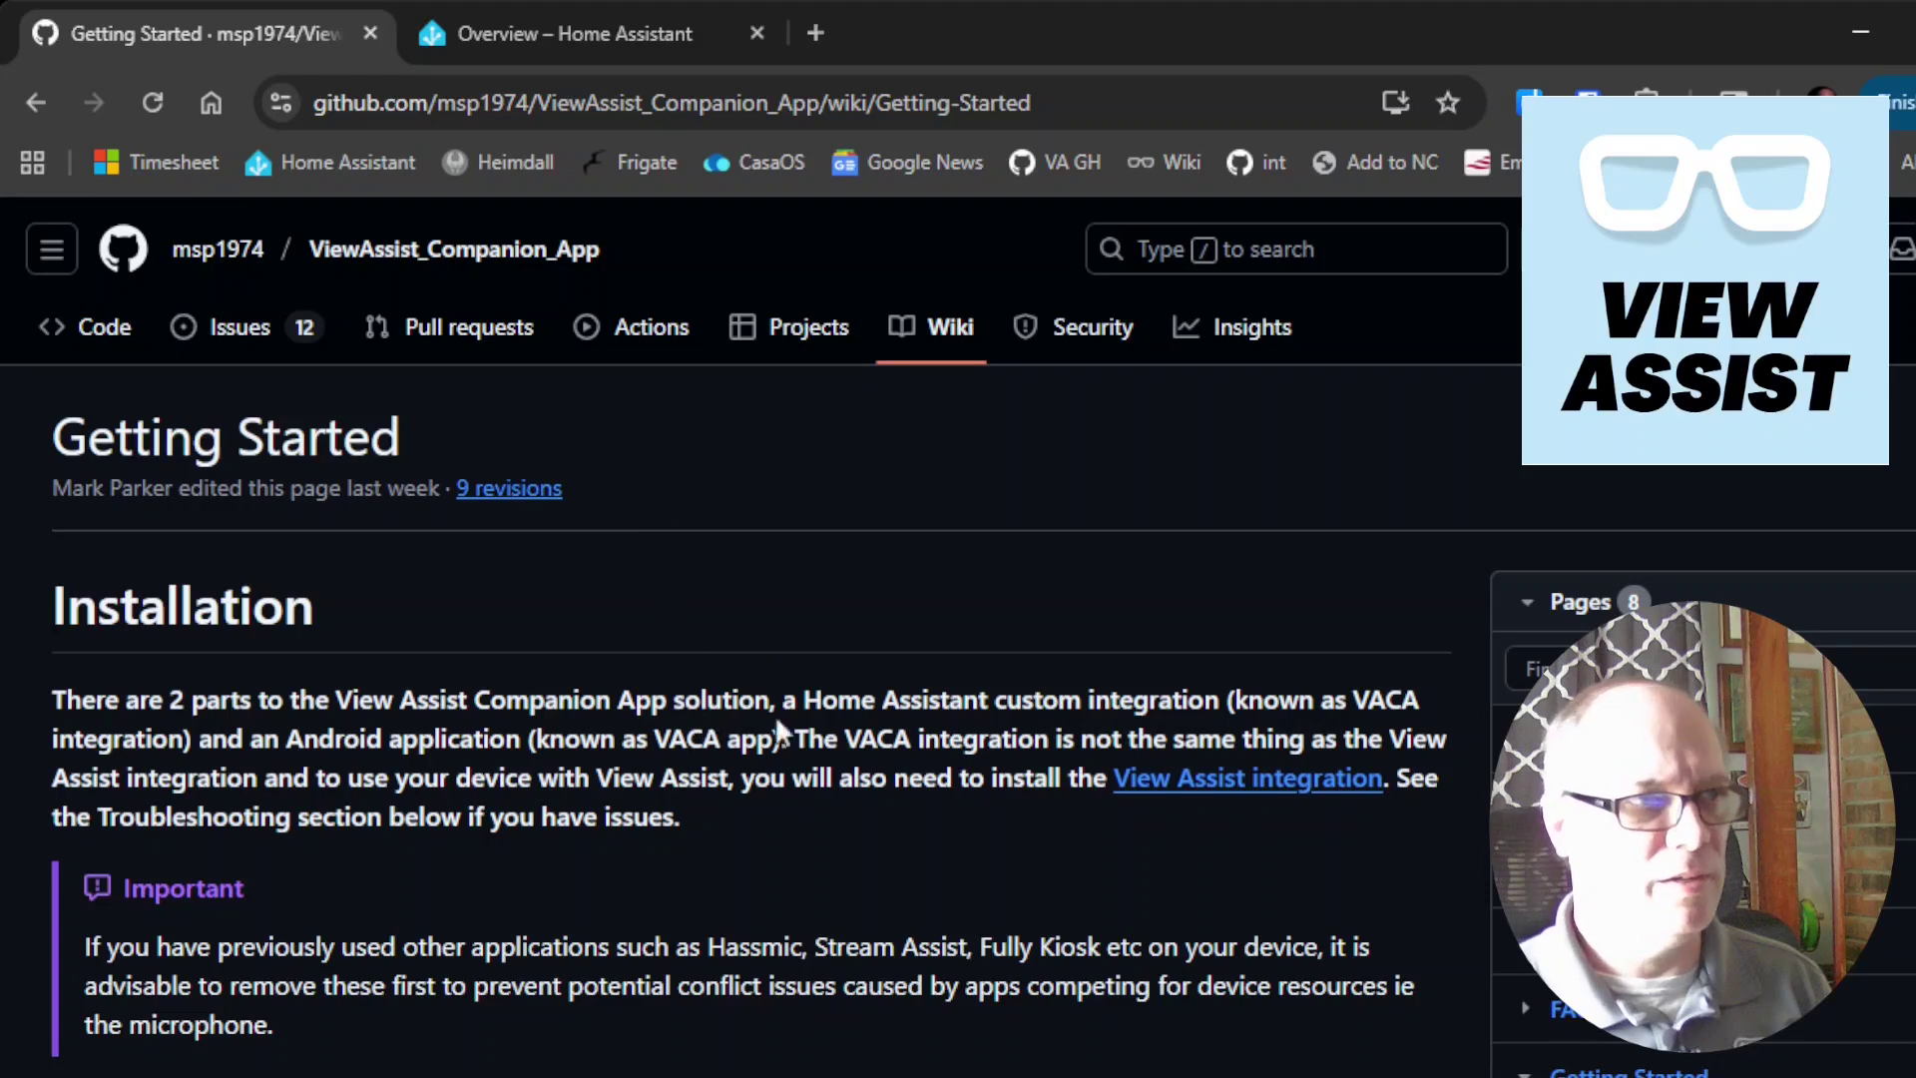
click(561, 20)
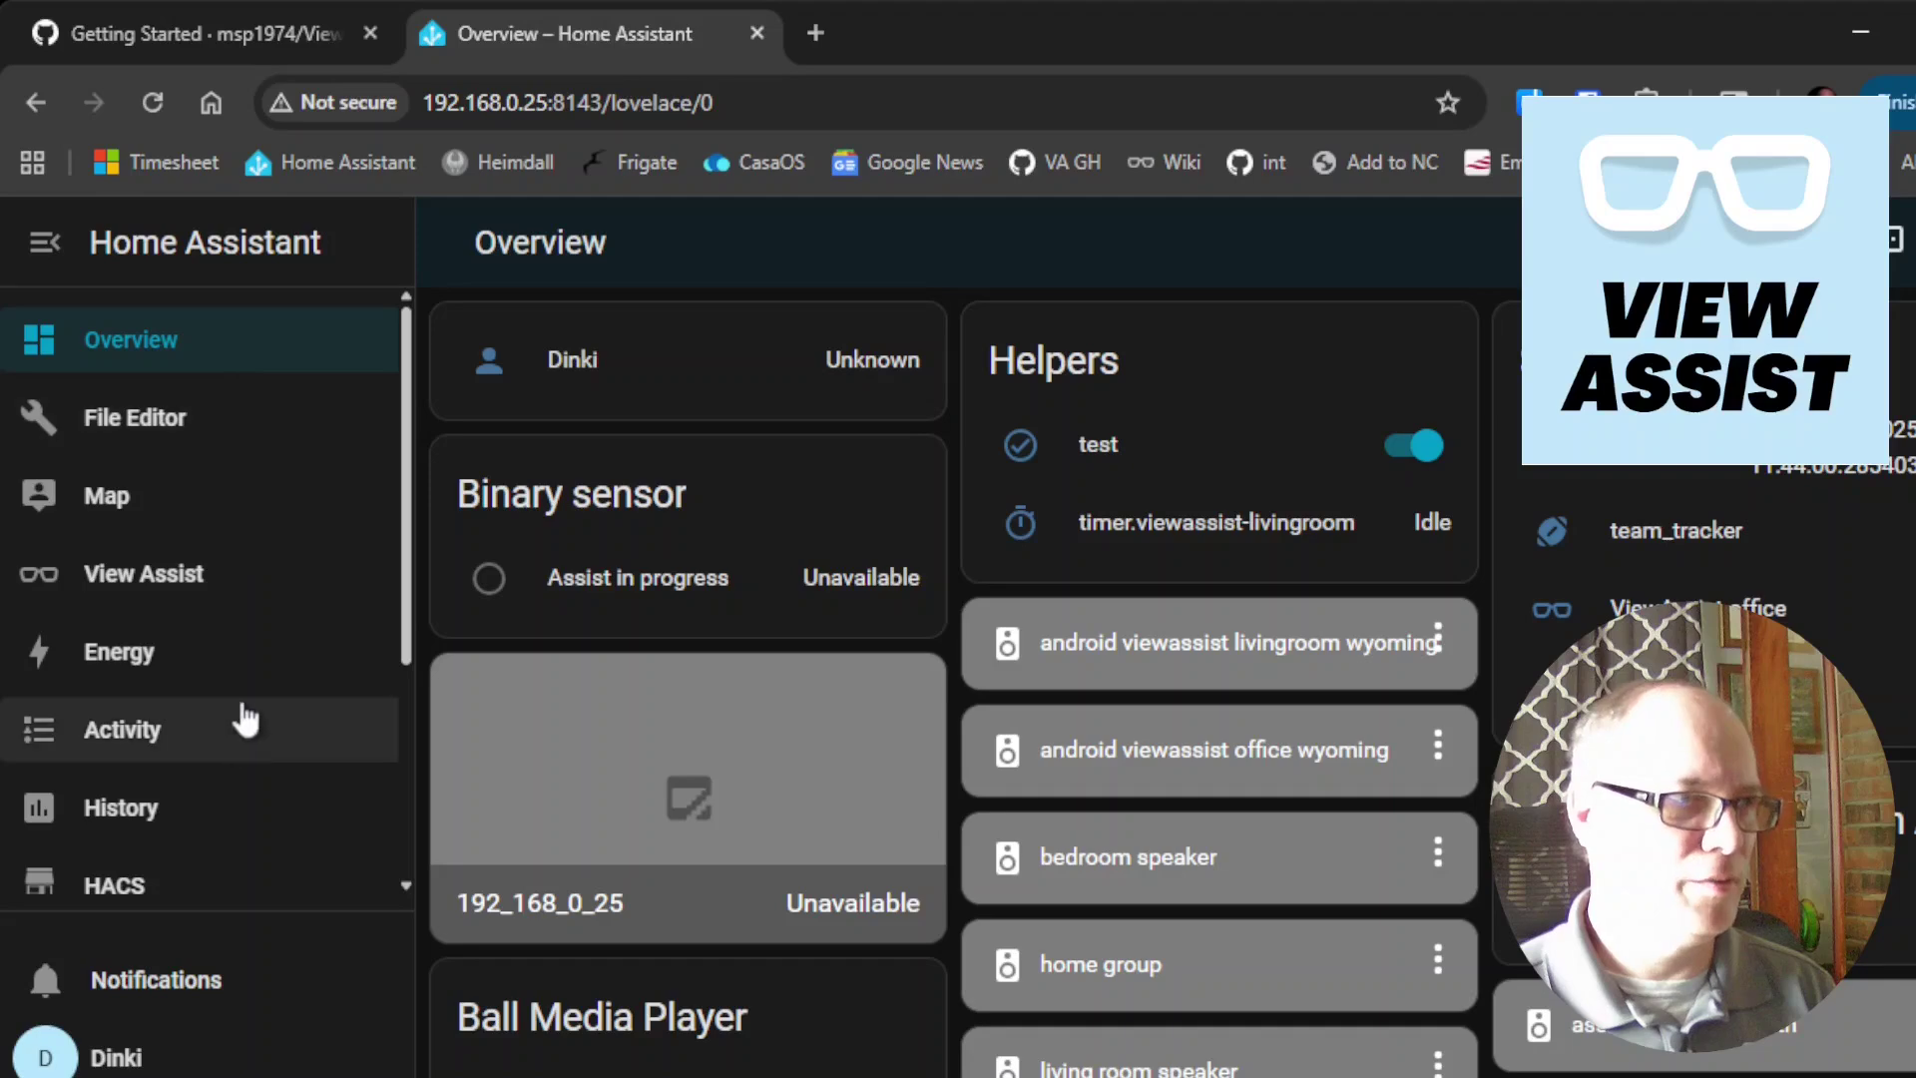
click(155, 893)
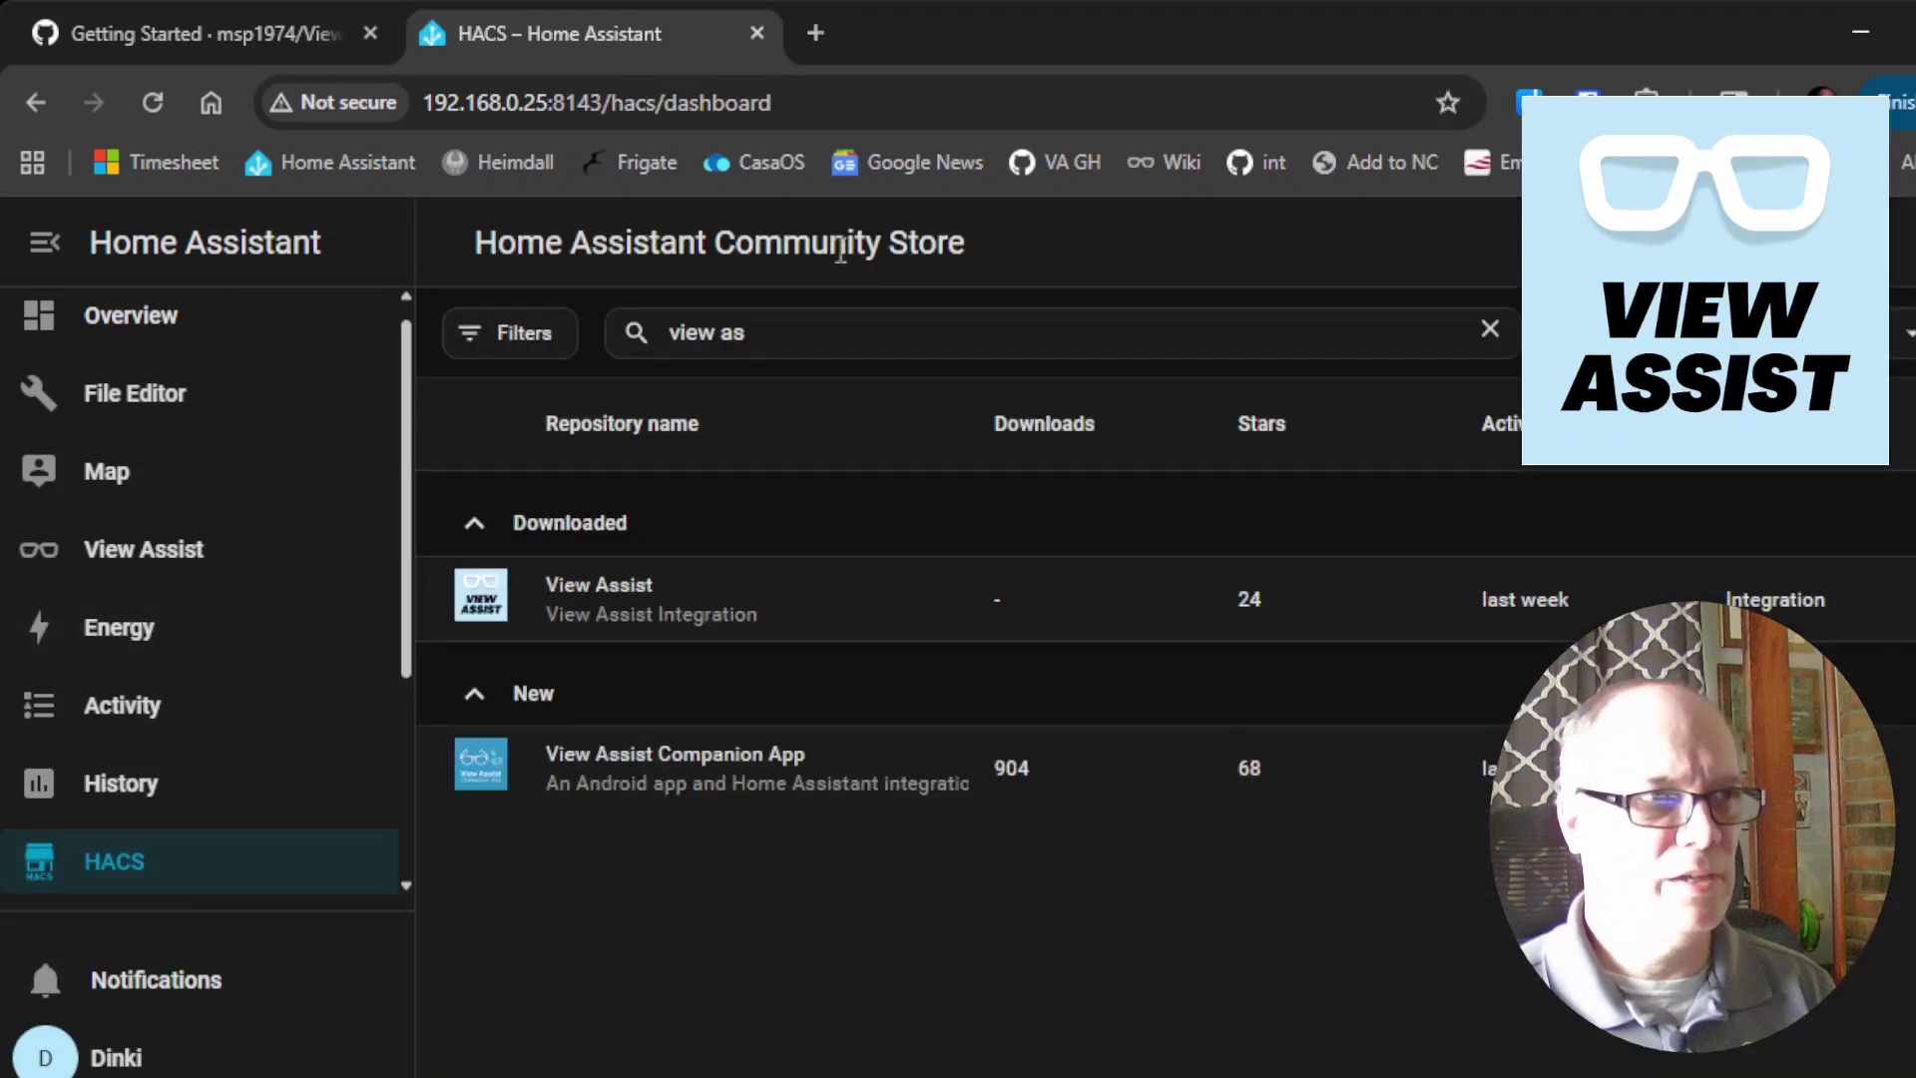
- Search the store for 'view assist' and download View Assist Companion App v0.7.0
triple_click(867, 339)
key(BackSpace)
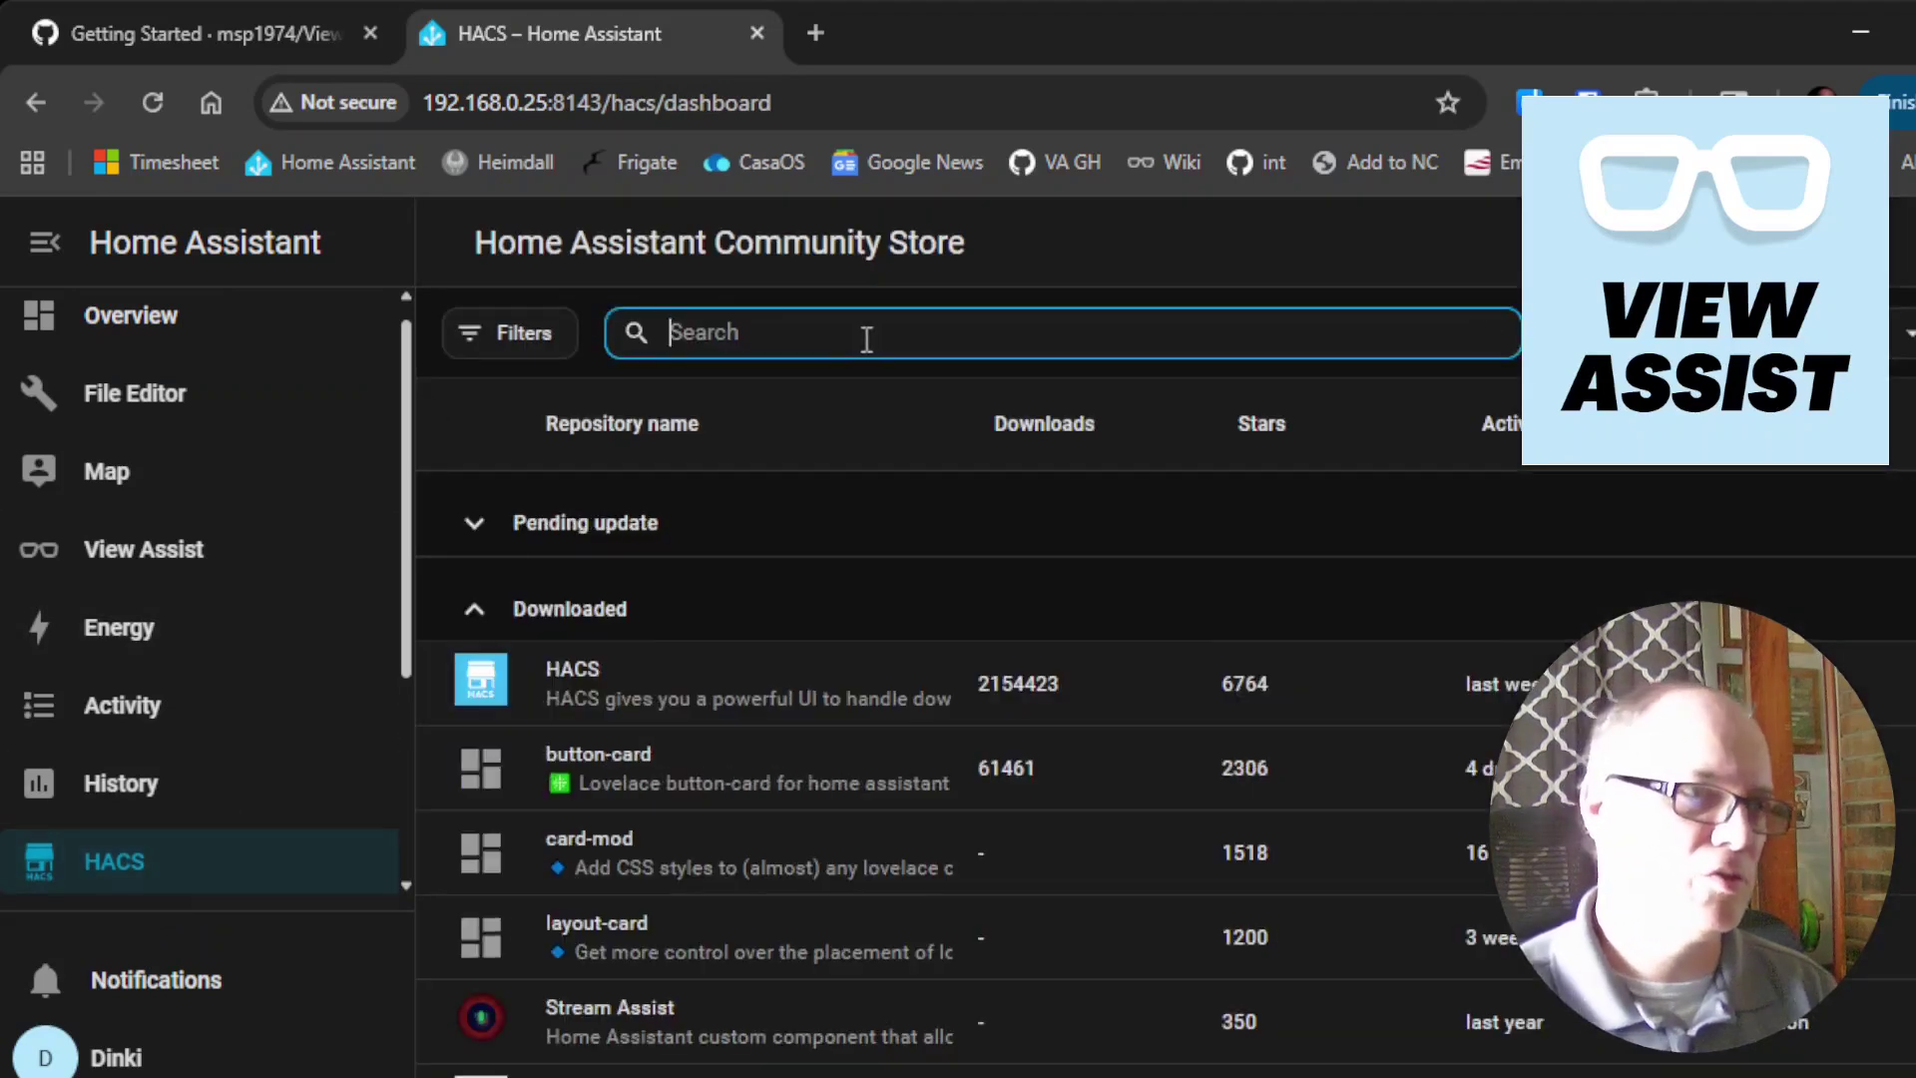
text(view assist)
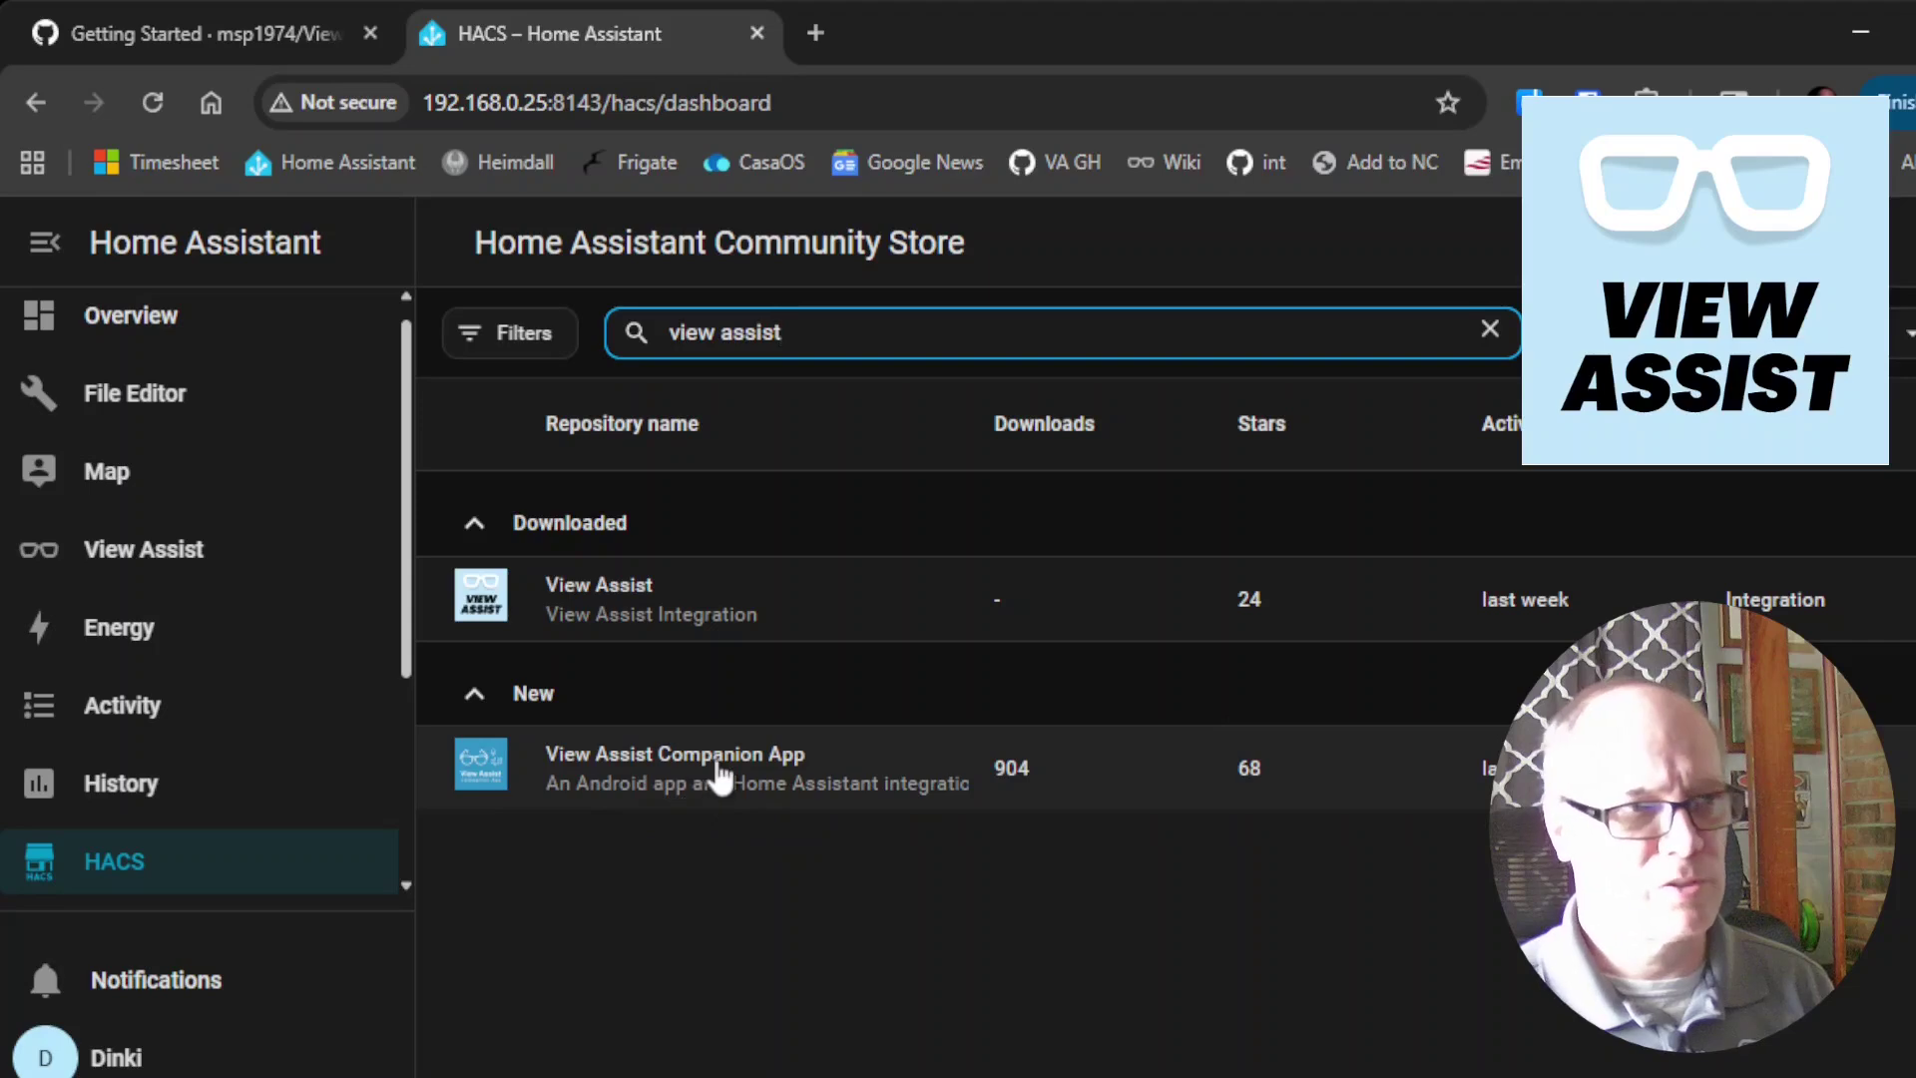
click(719, 776)
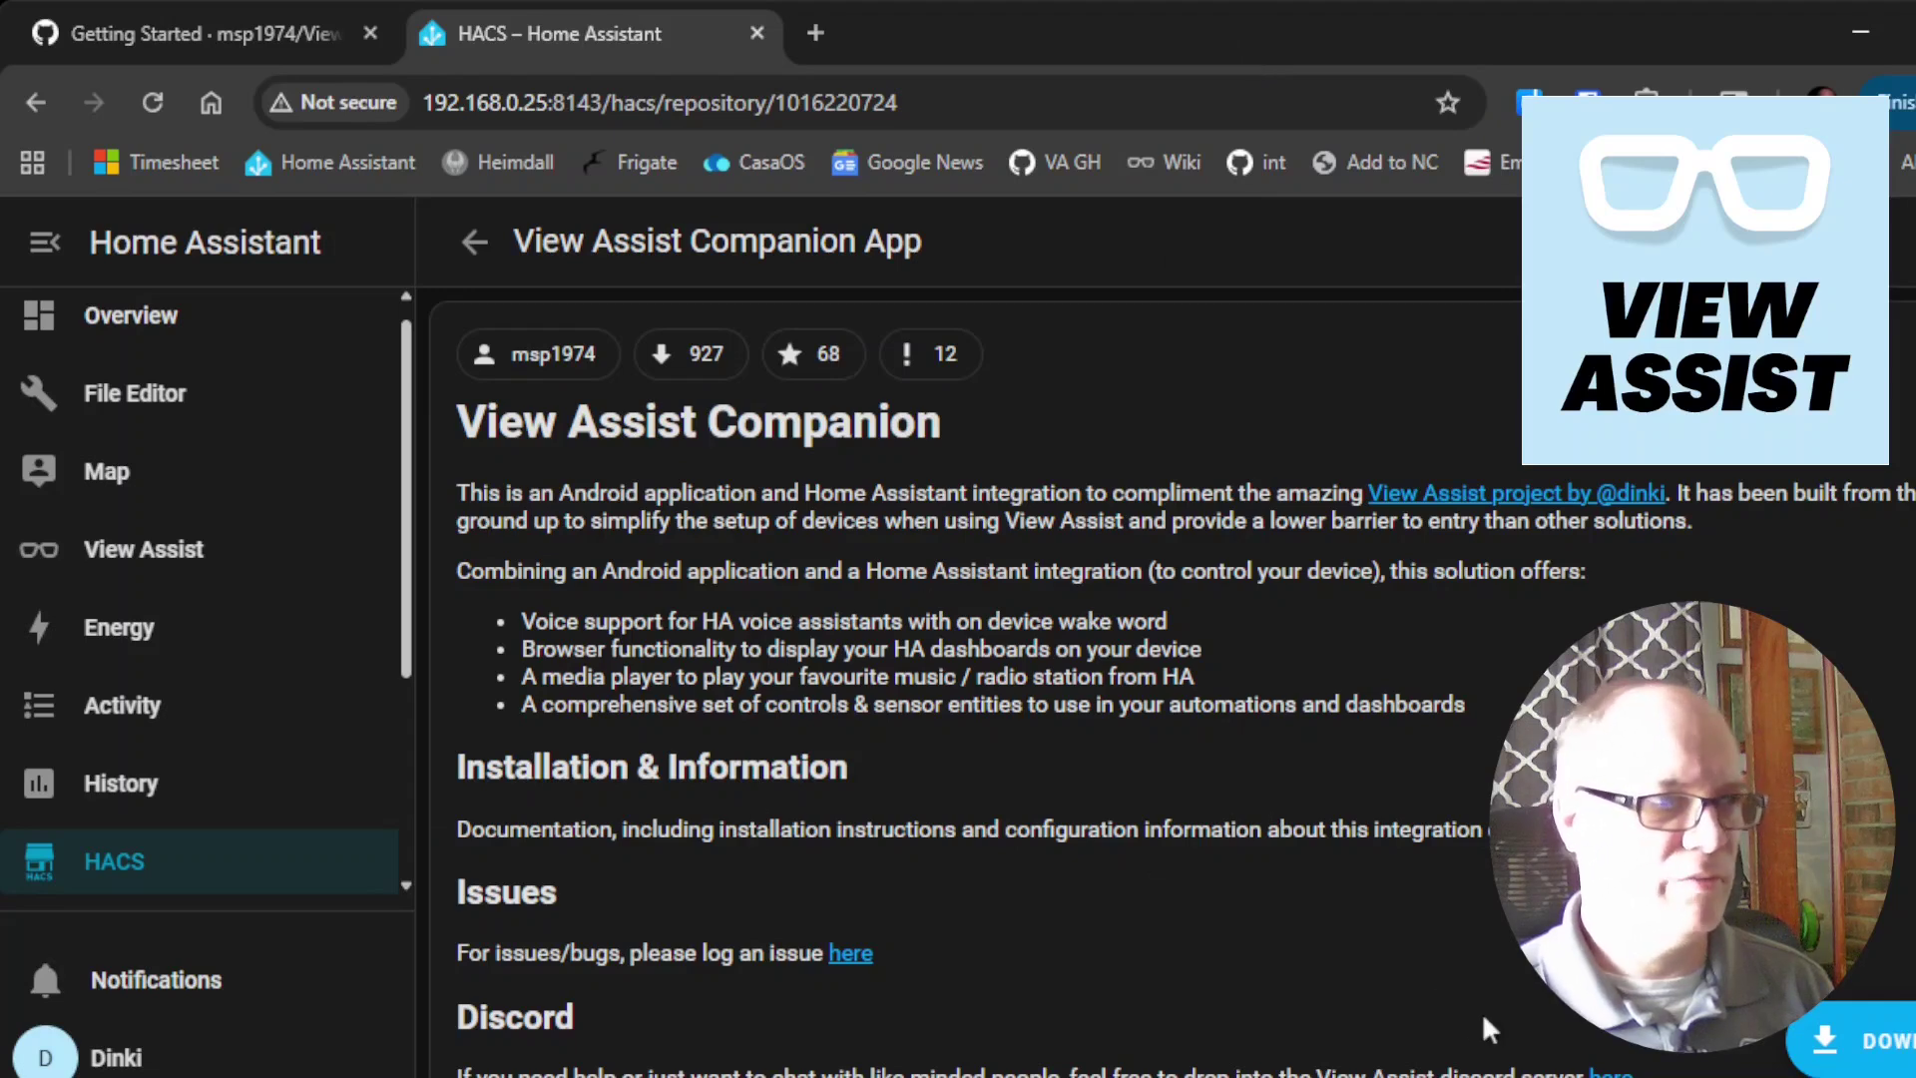
click(1856, 1040)
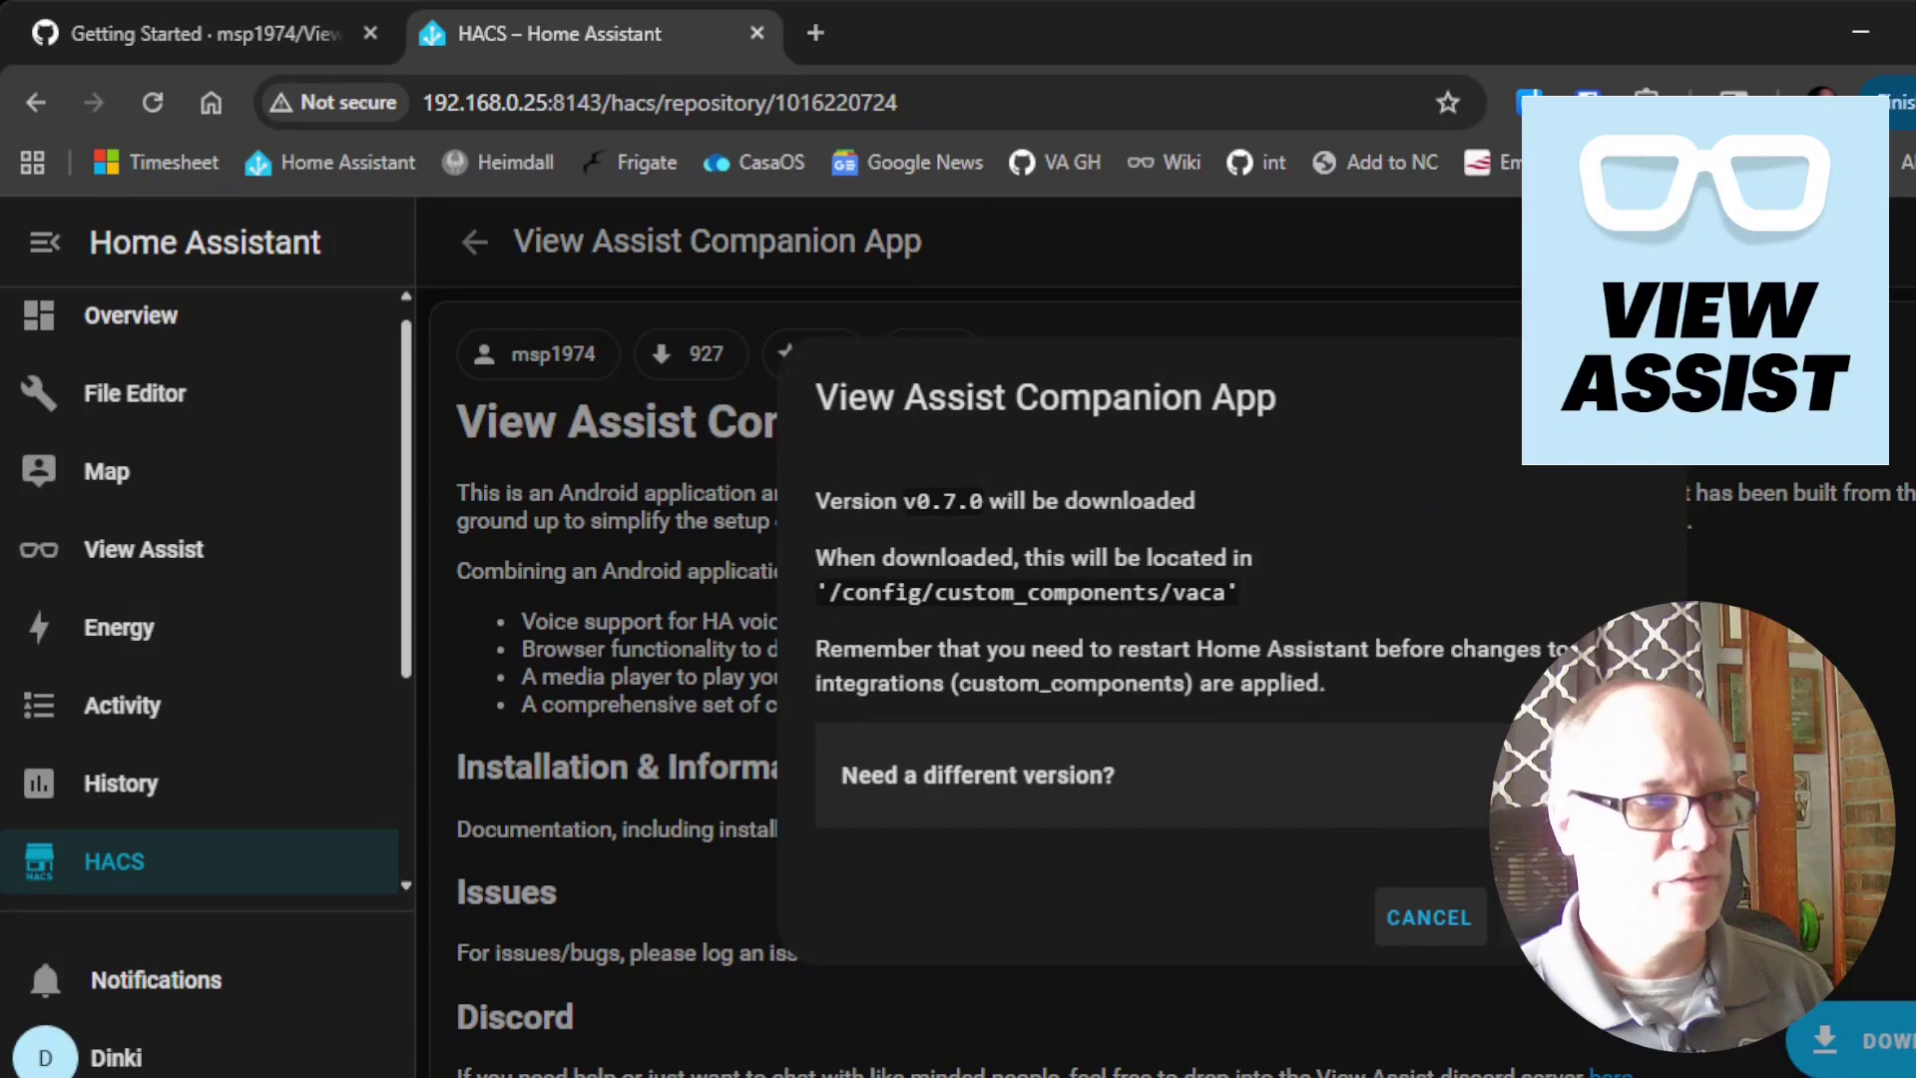
click(1545, 917)
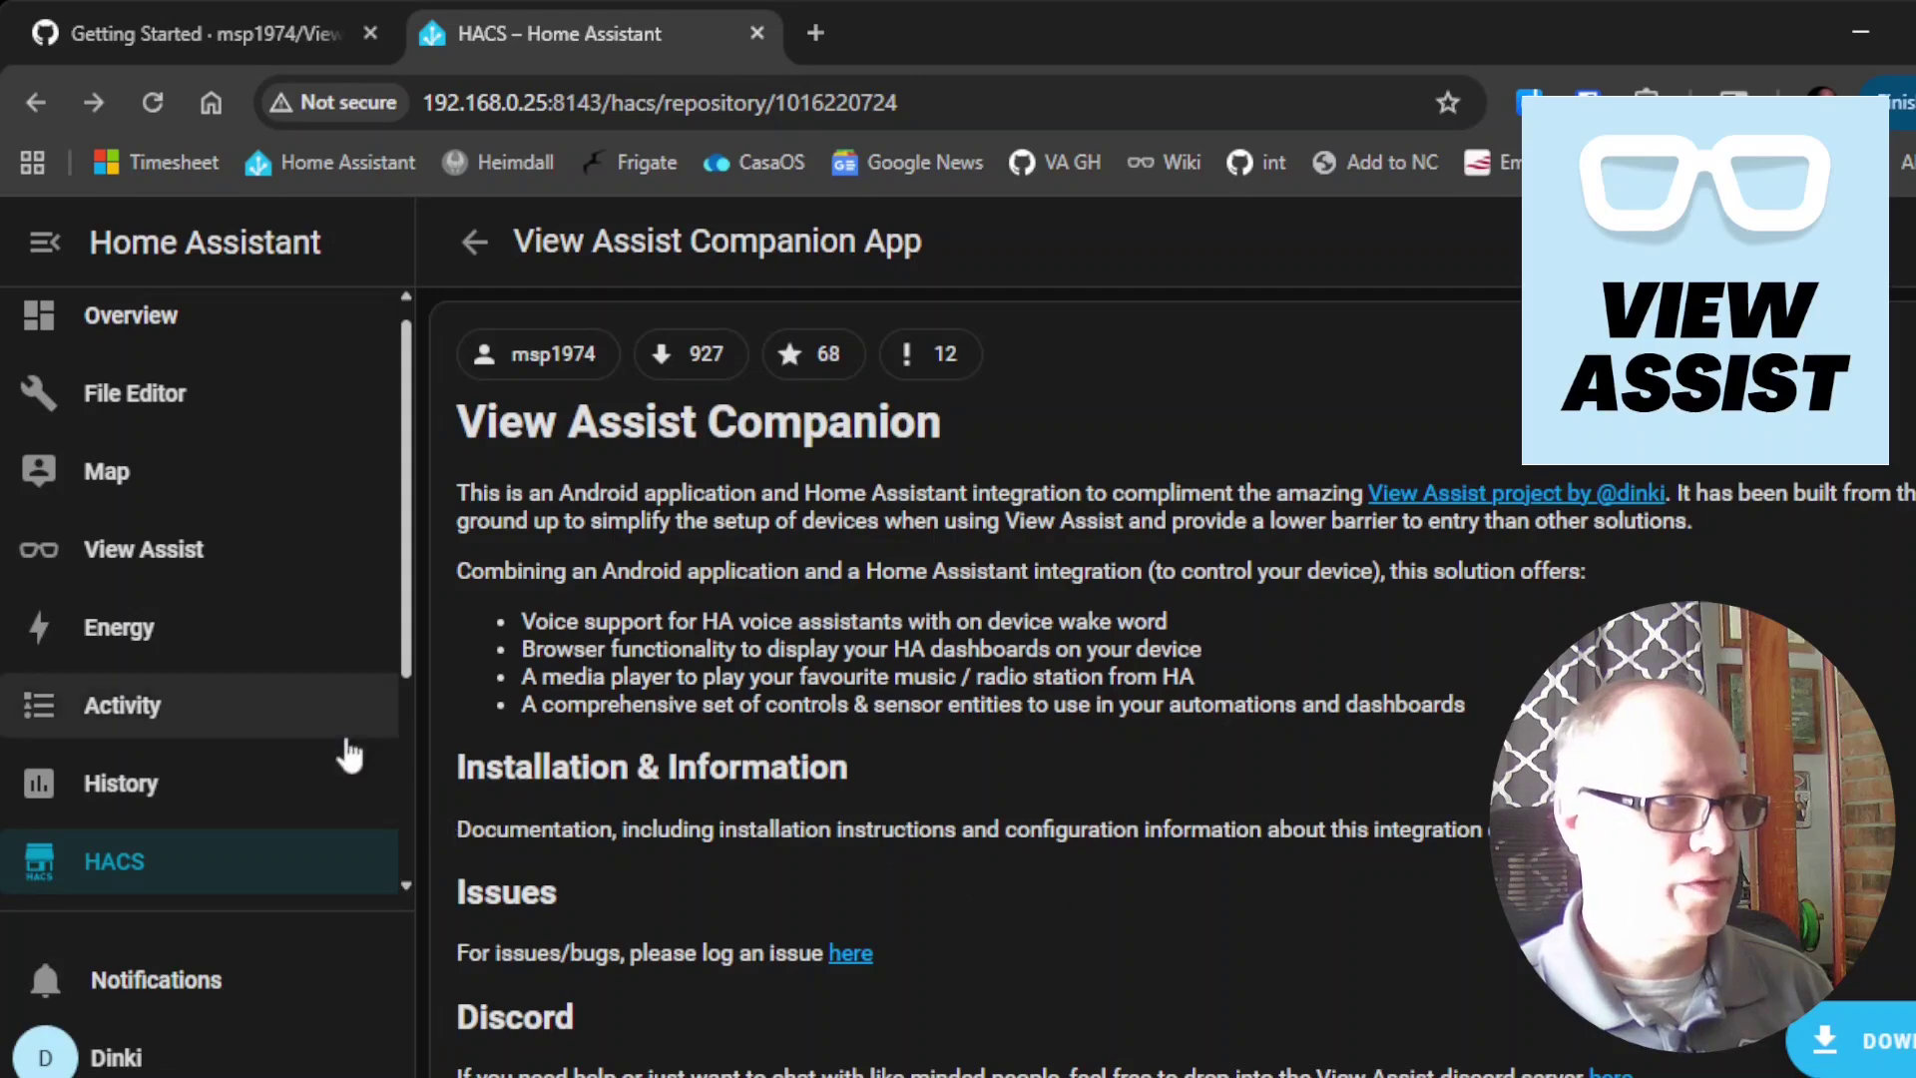
scroll(349, 756, down, 3)
- Restart Home Assistant through the 'Restart required' repair in Settings
click(196, 864)
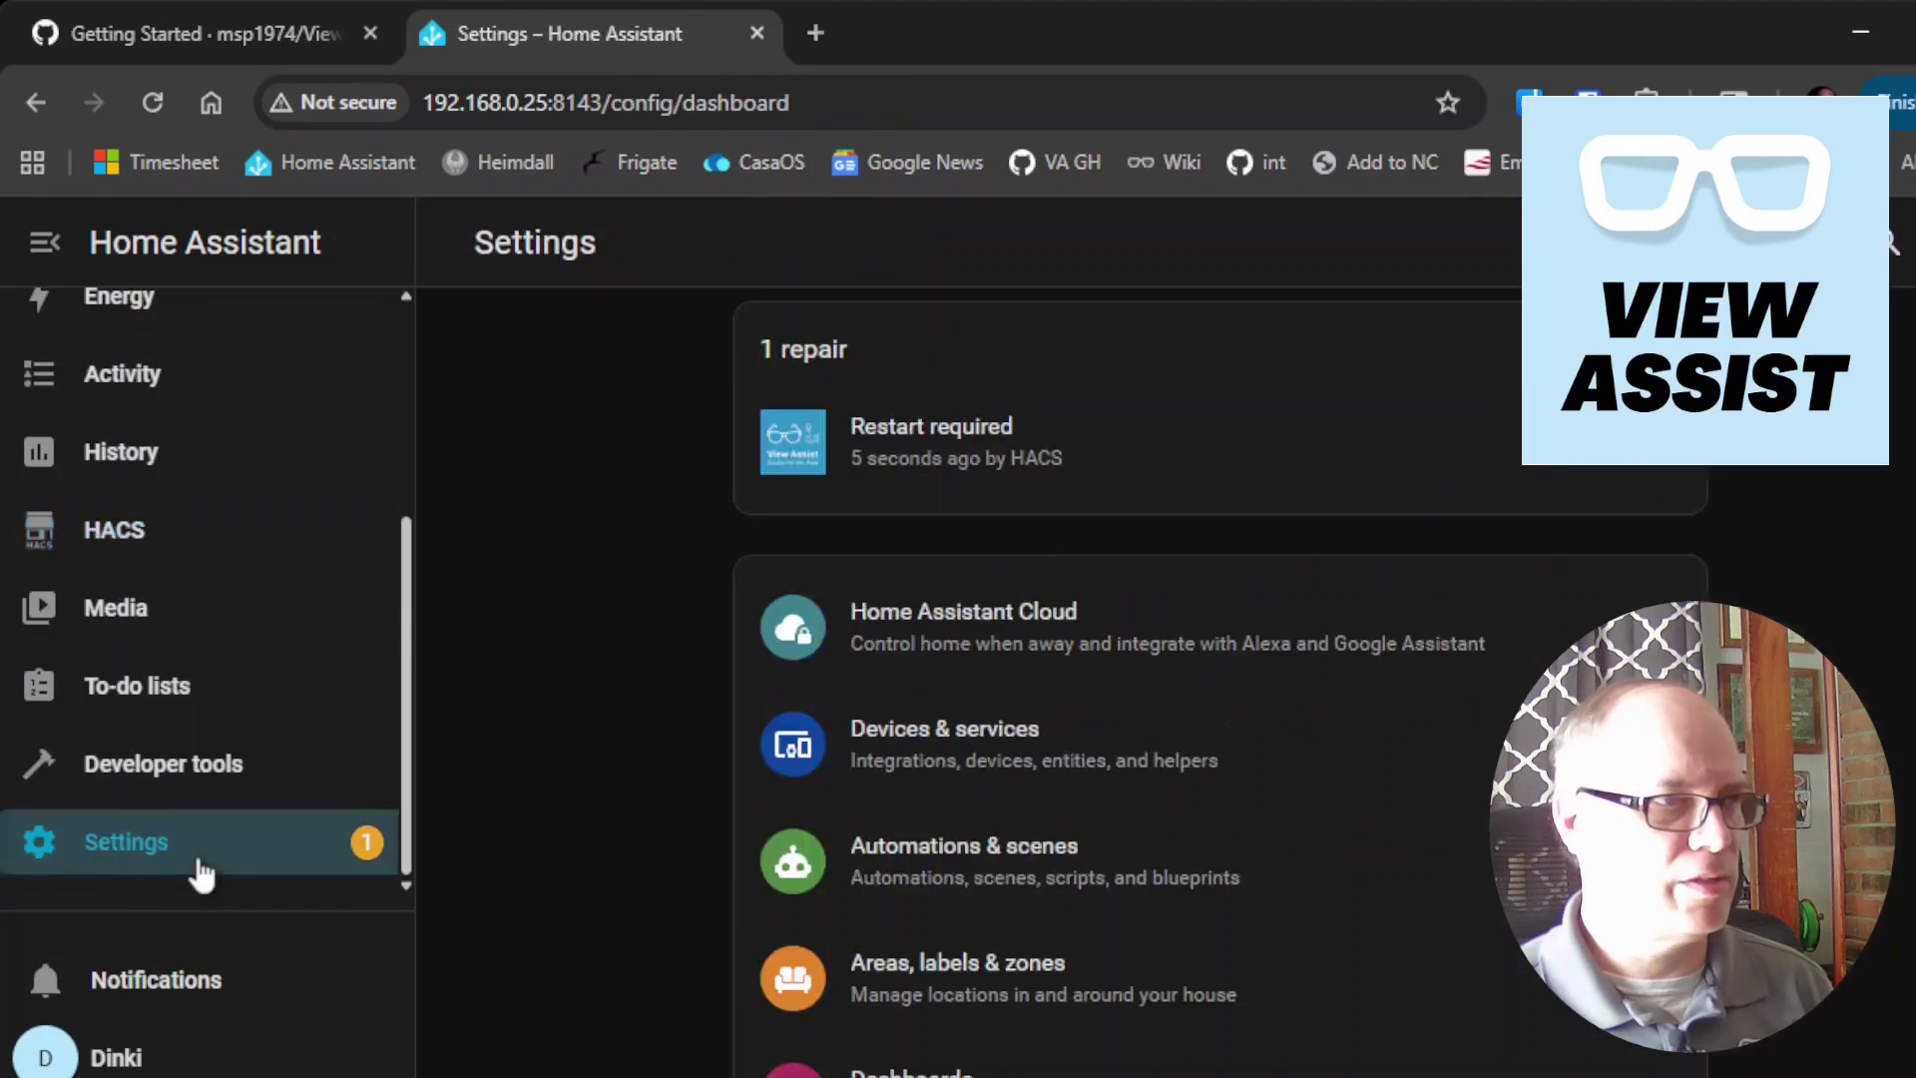
click(1115, 467)
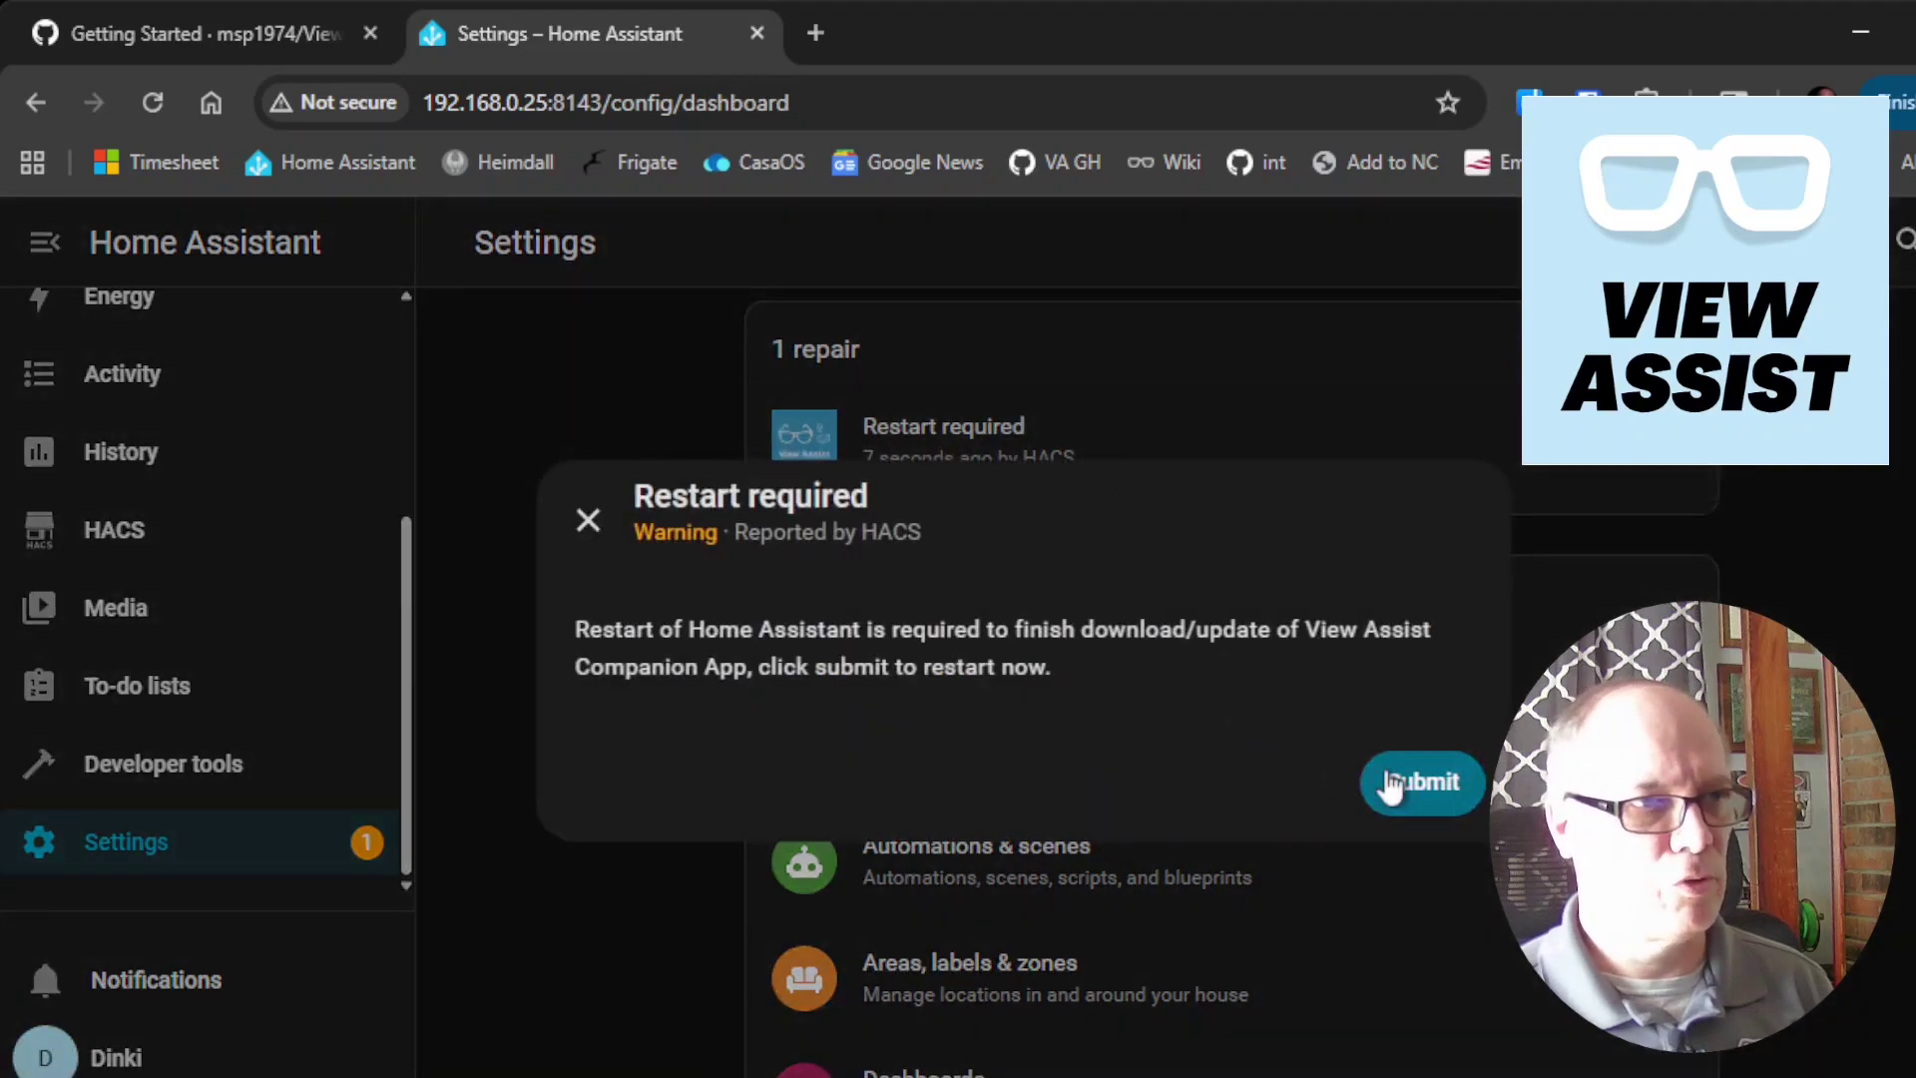
click(1392, 786)
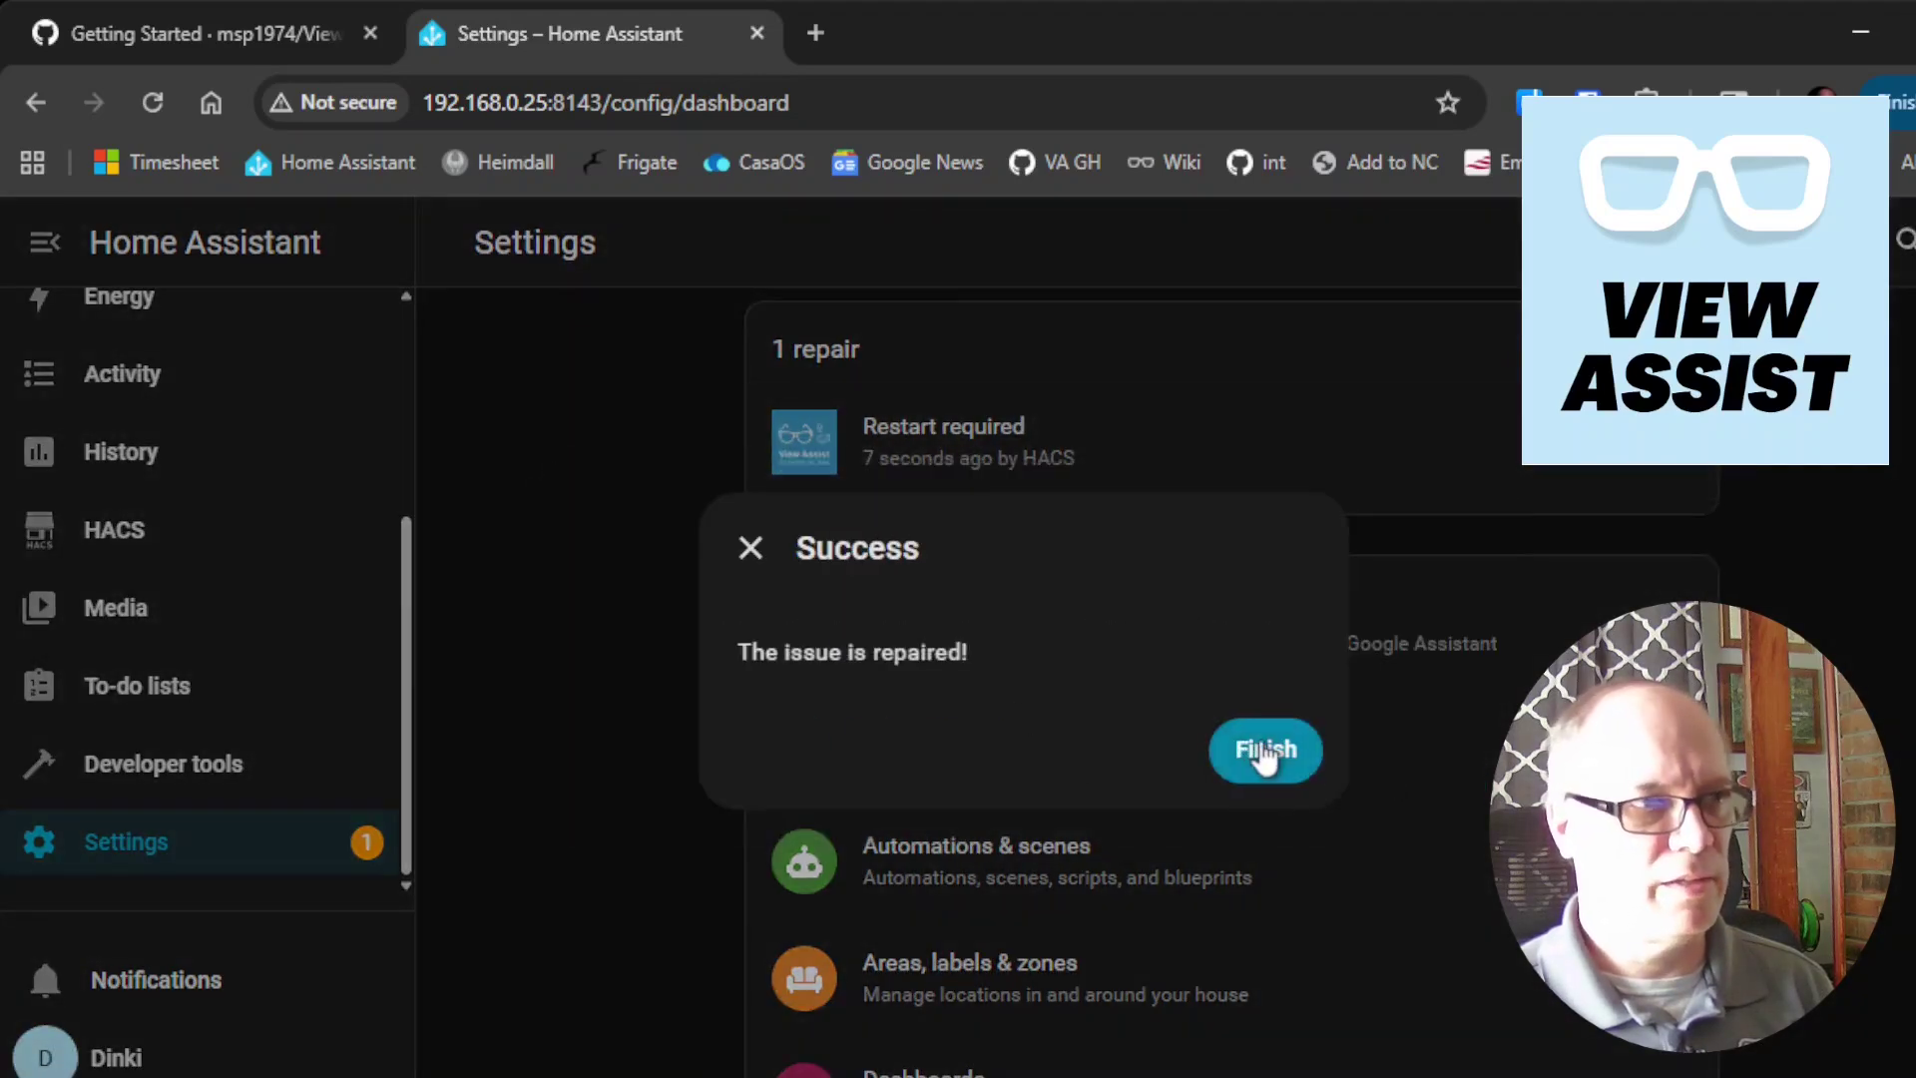
click(1264, 750)
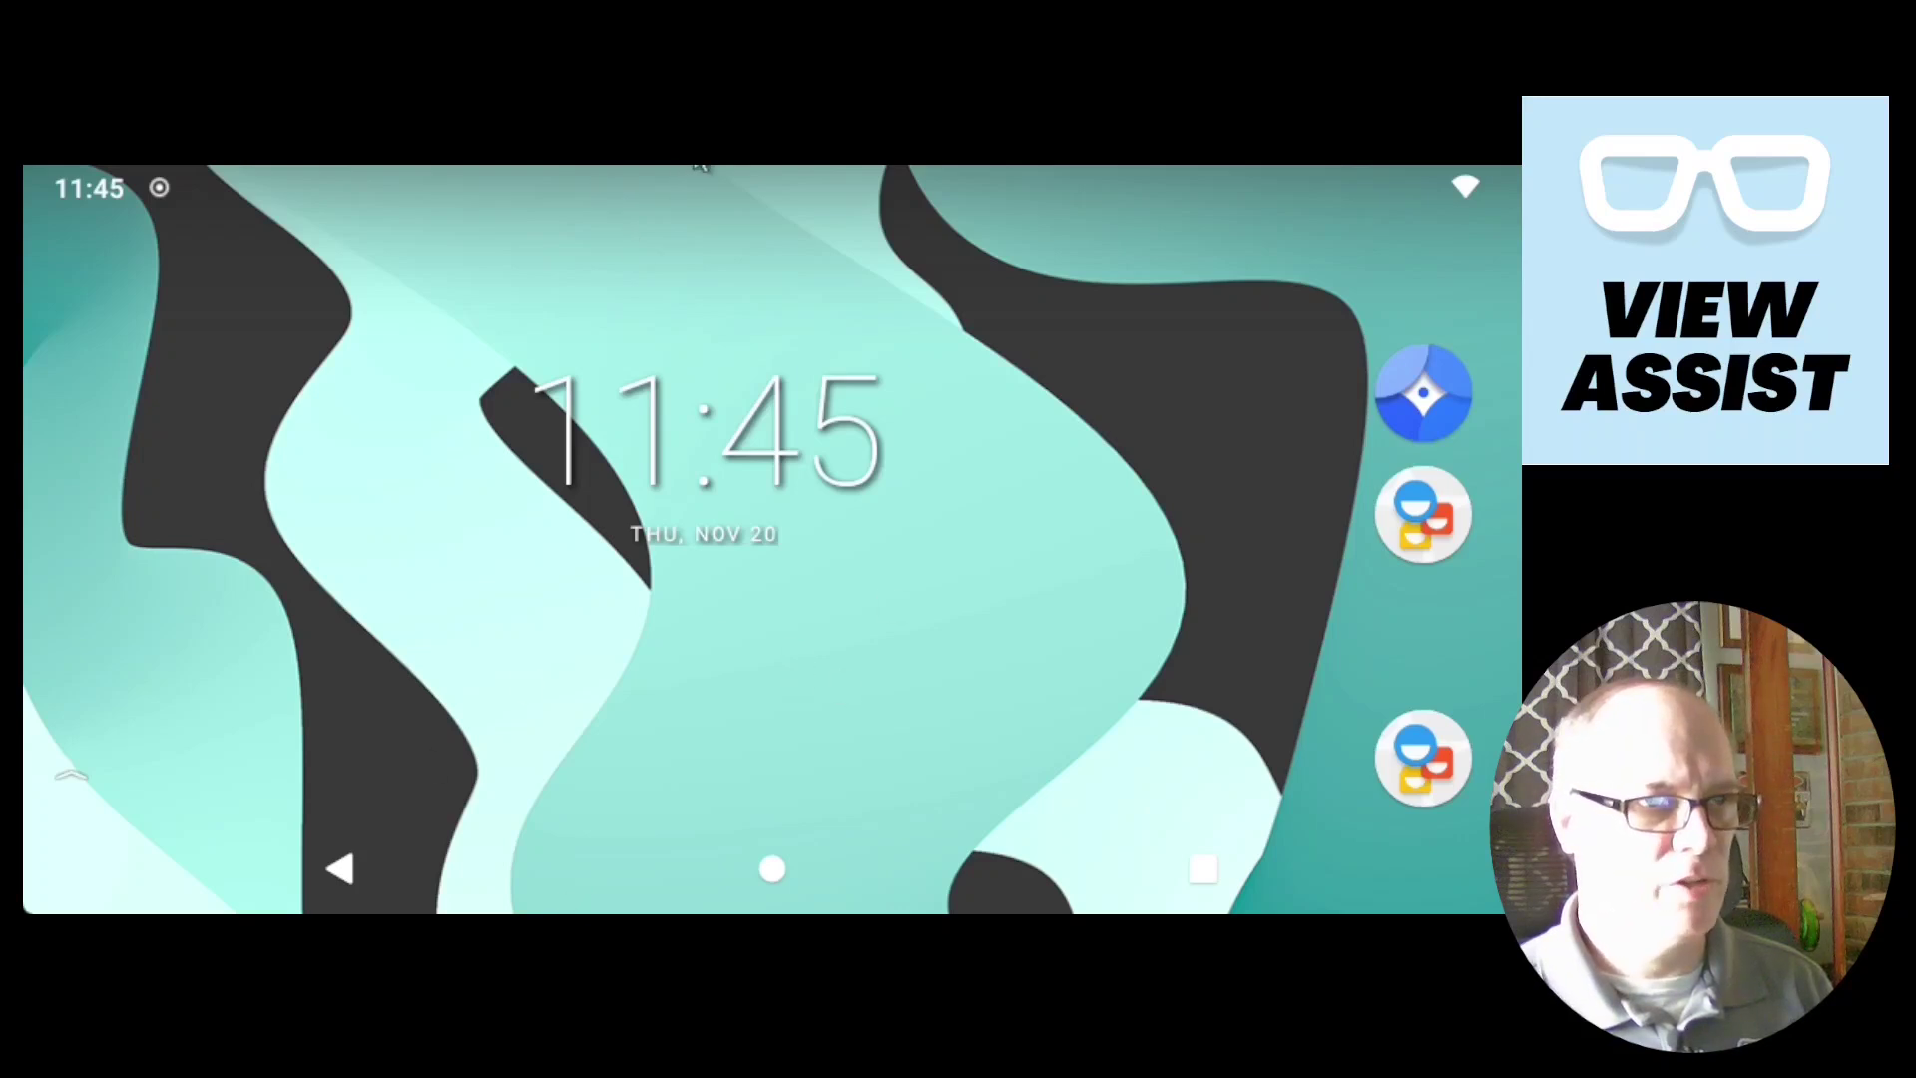
- Search Google in the tablet's browser for 'view assist companion app'
click(1417, 404)
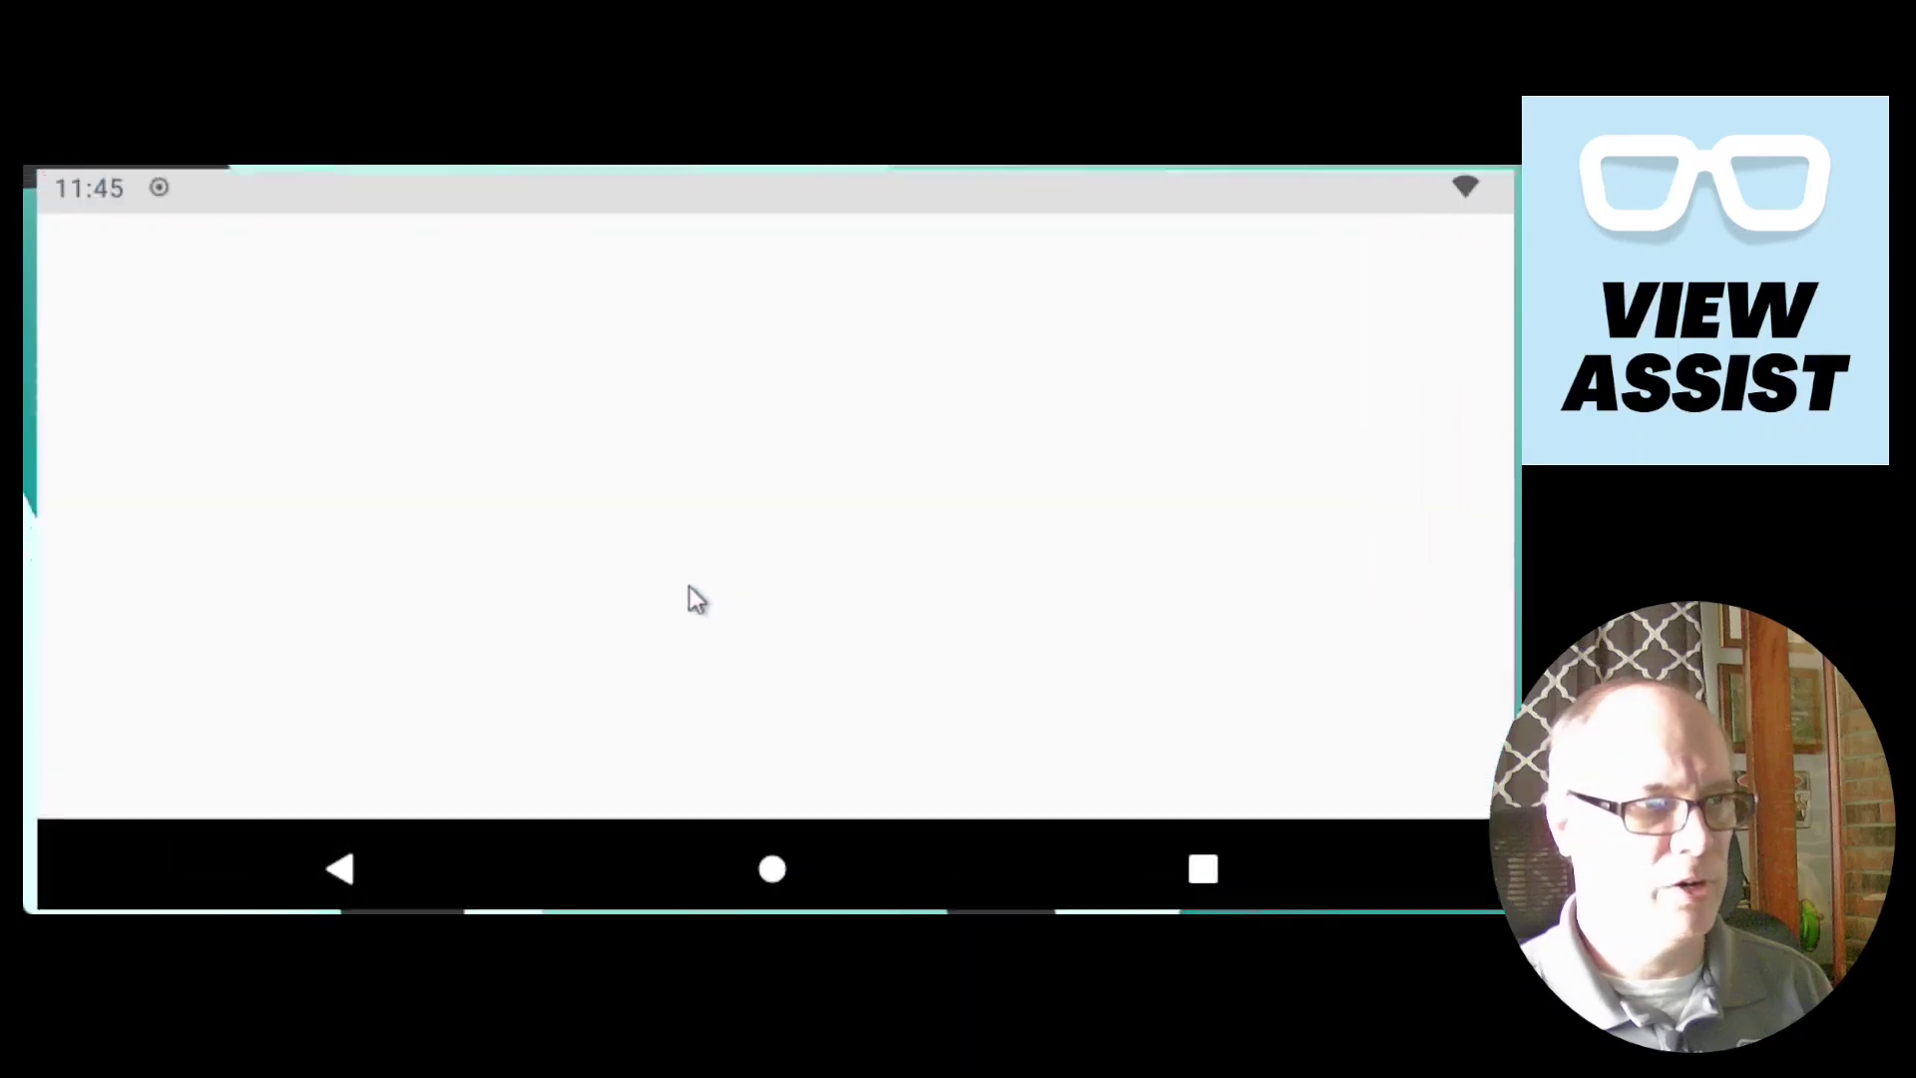
click(560, 267)
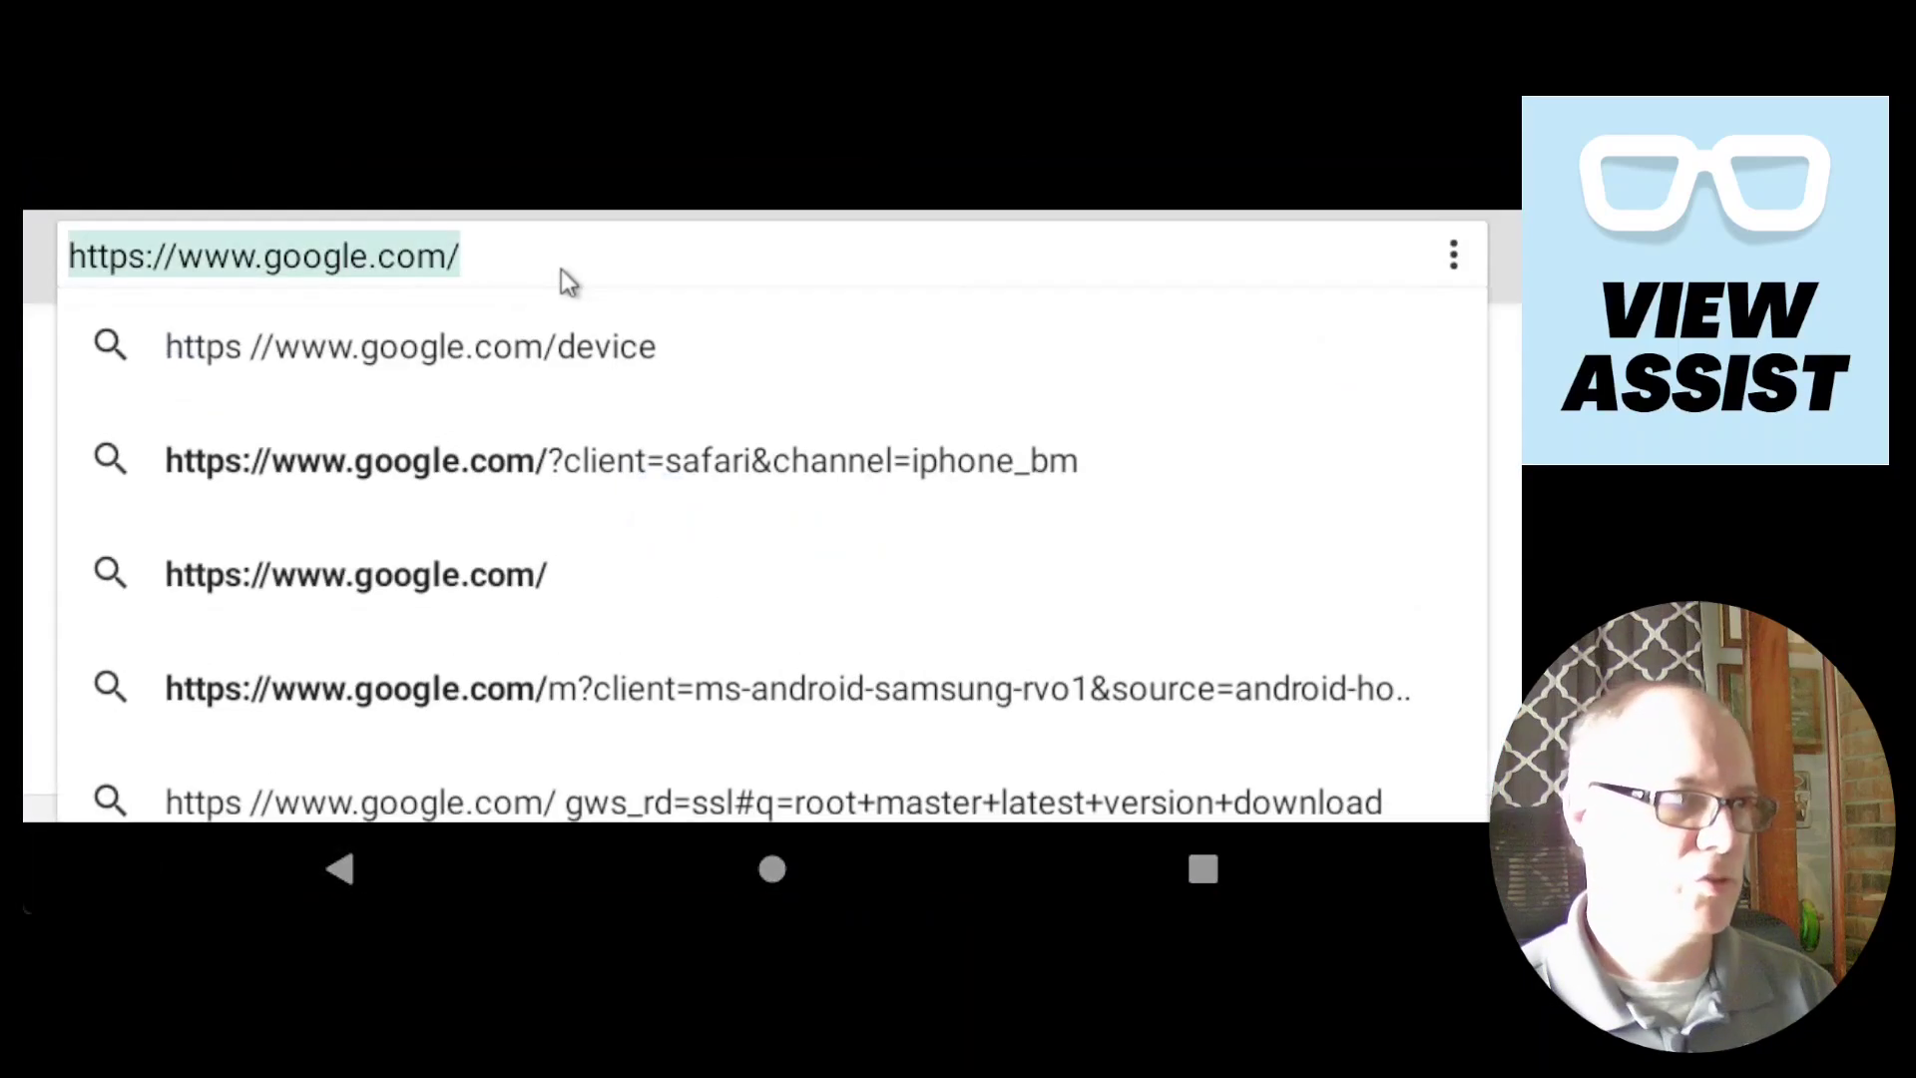
text(view a)
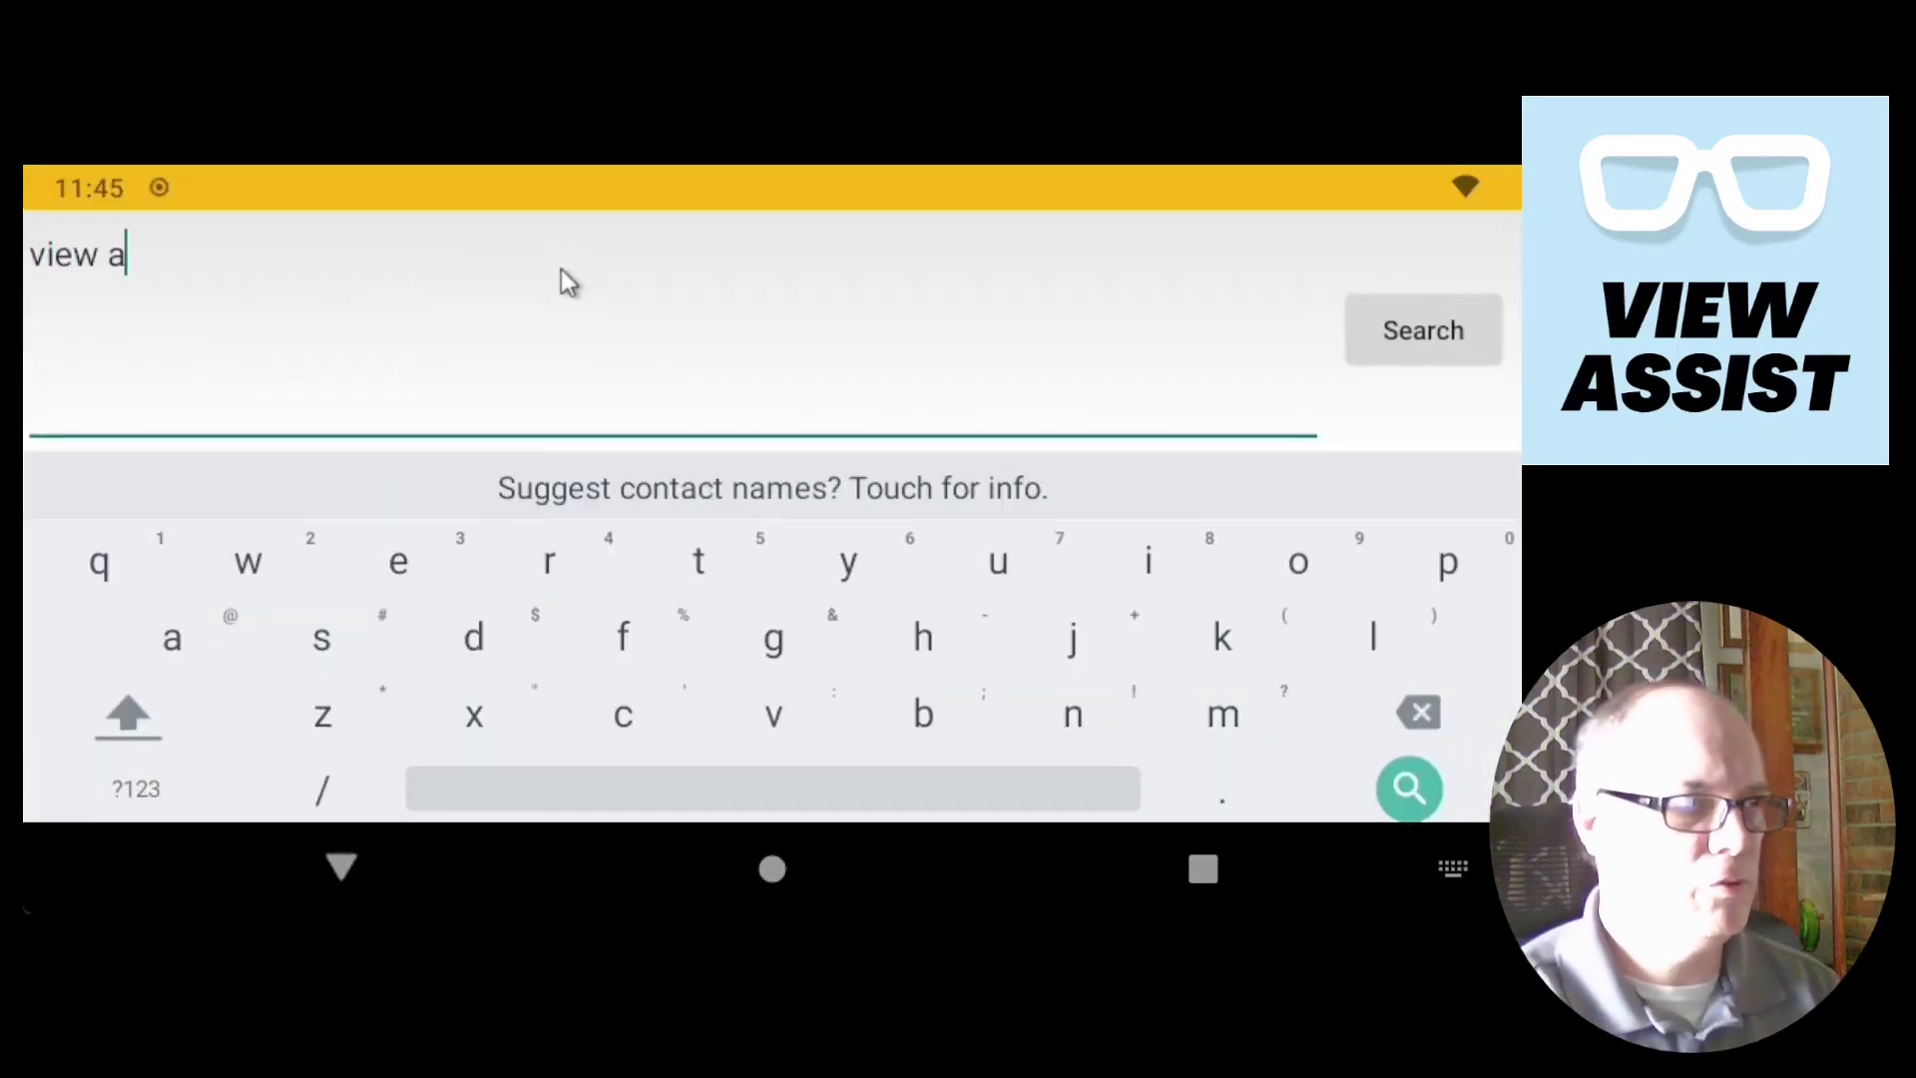
text(ssist compani)
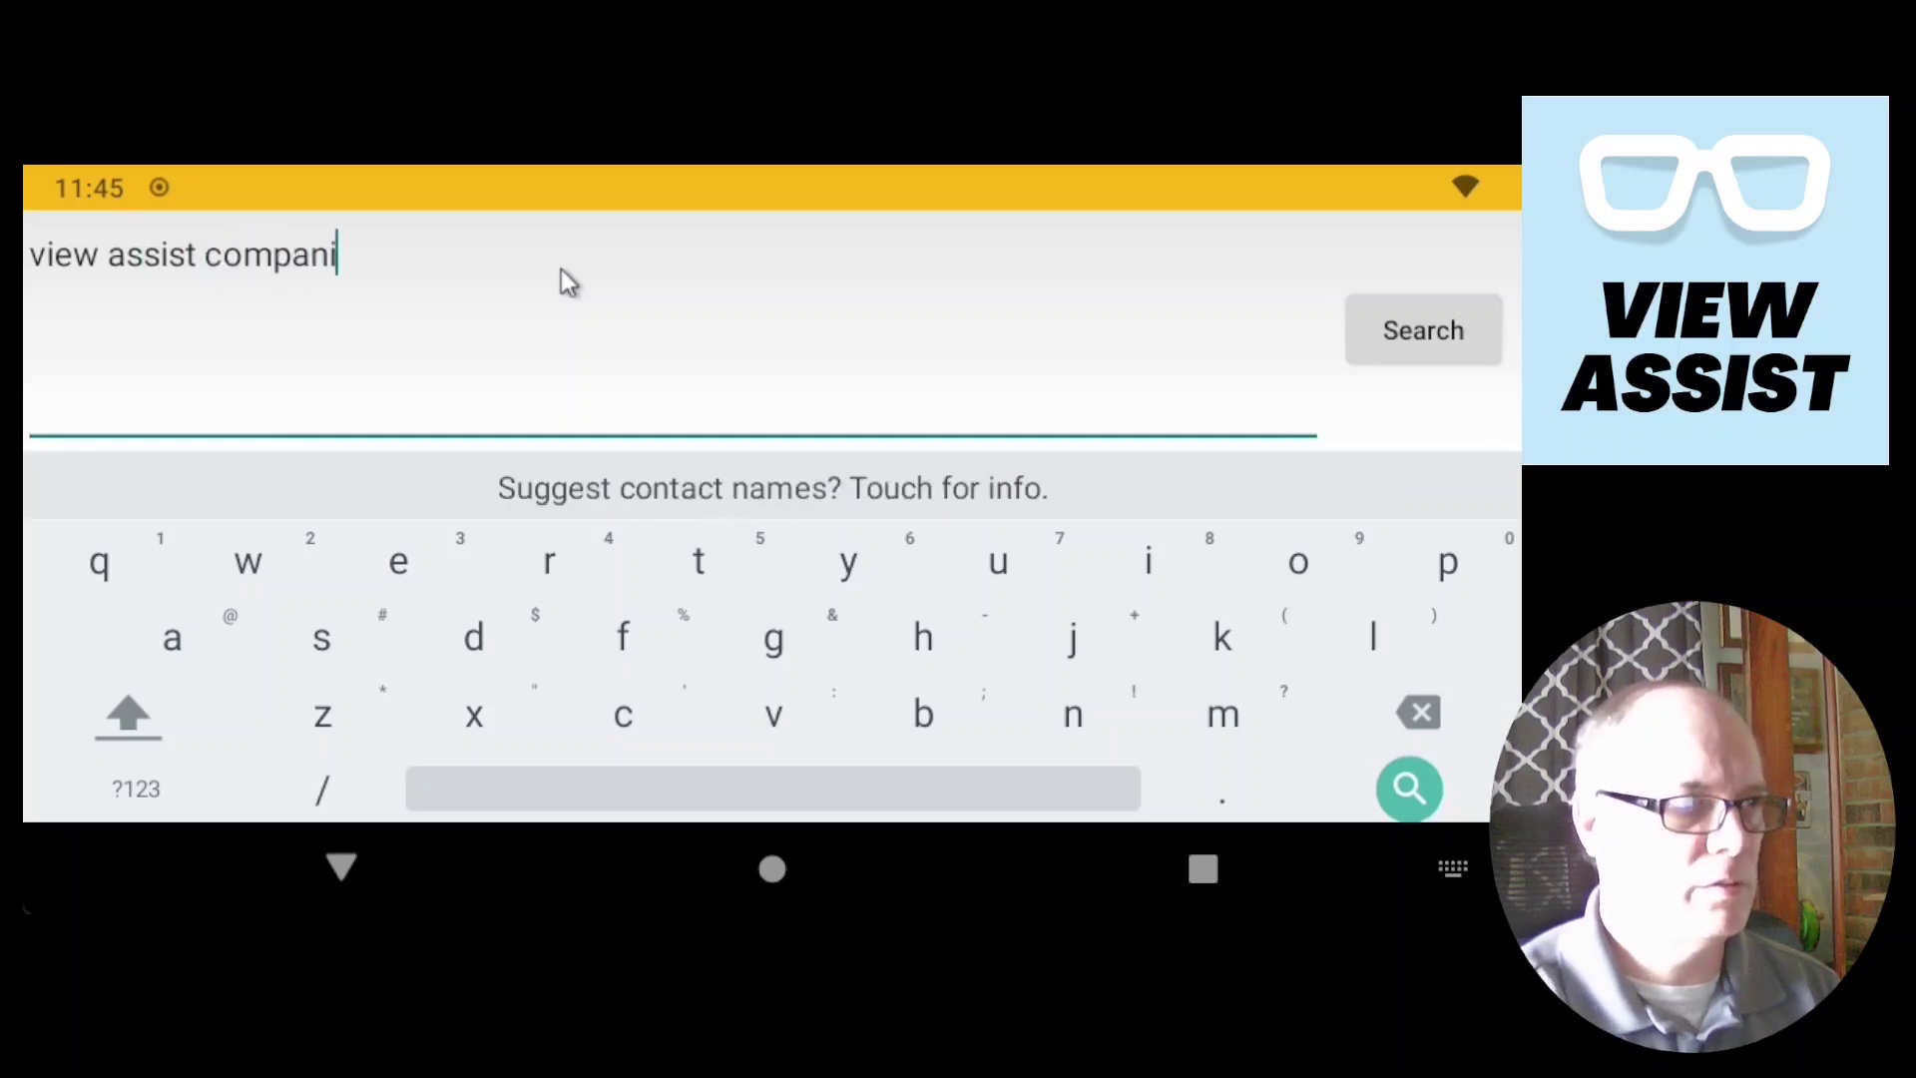
text(on app)
key(Escape)
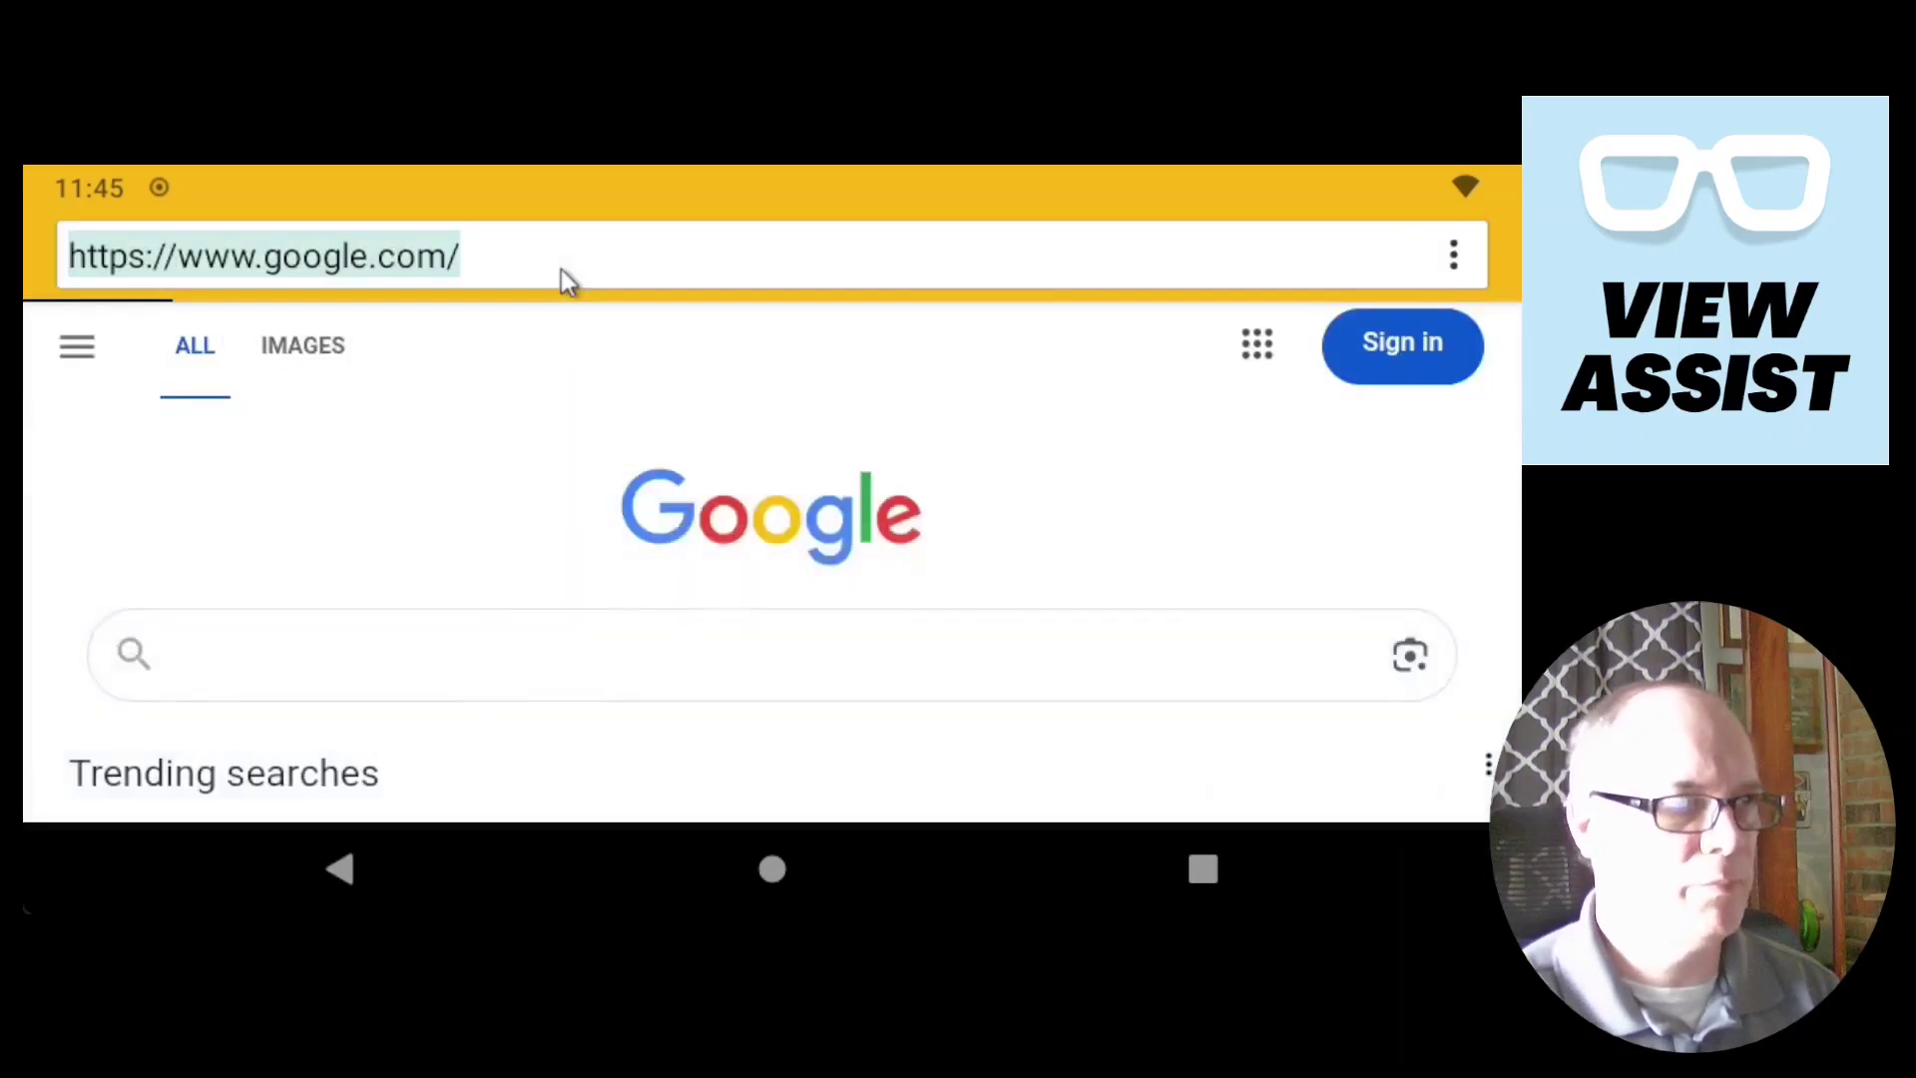
click(561, 268)
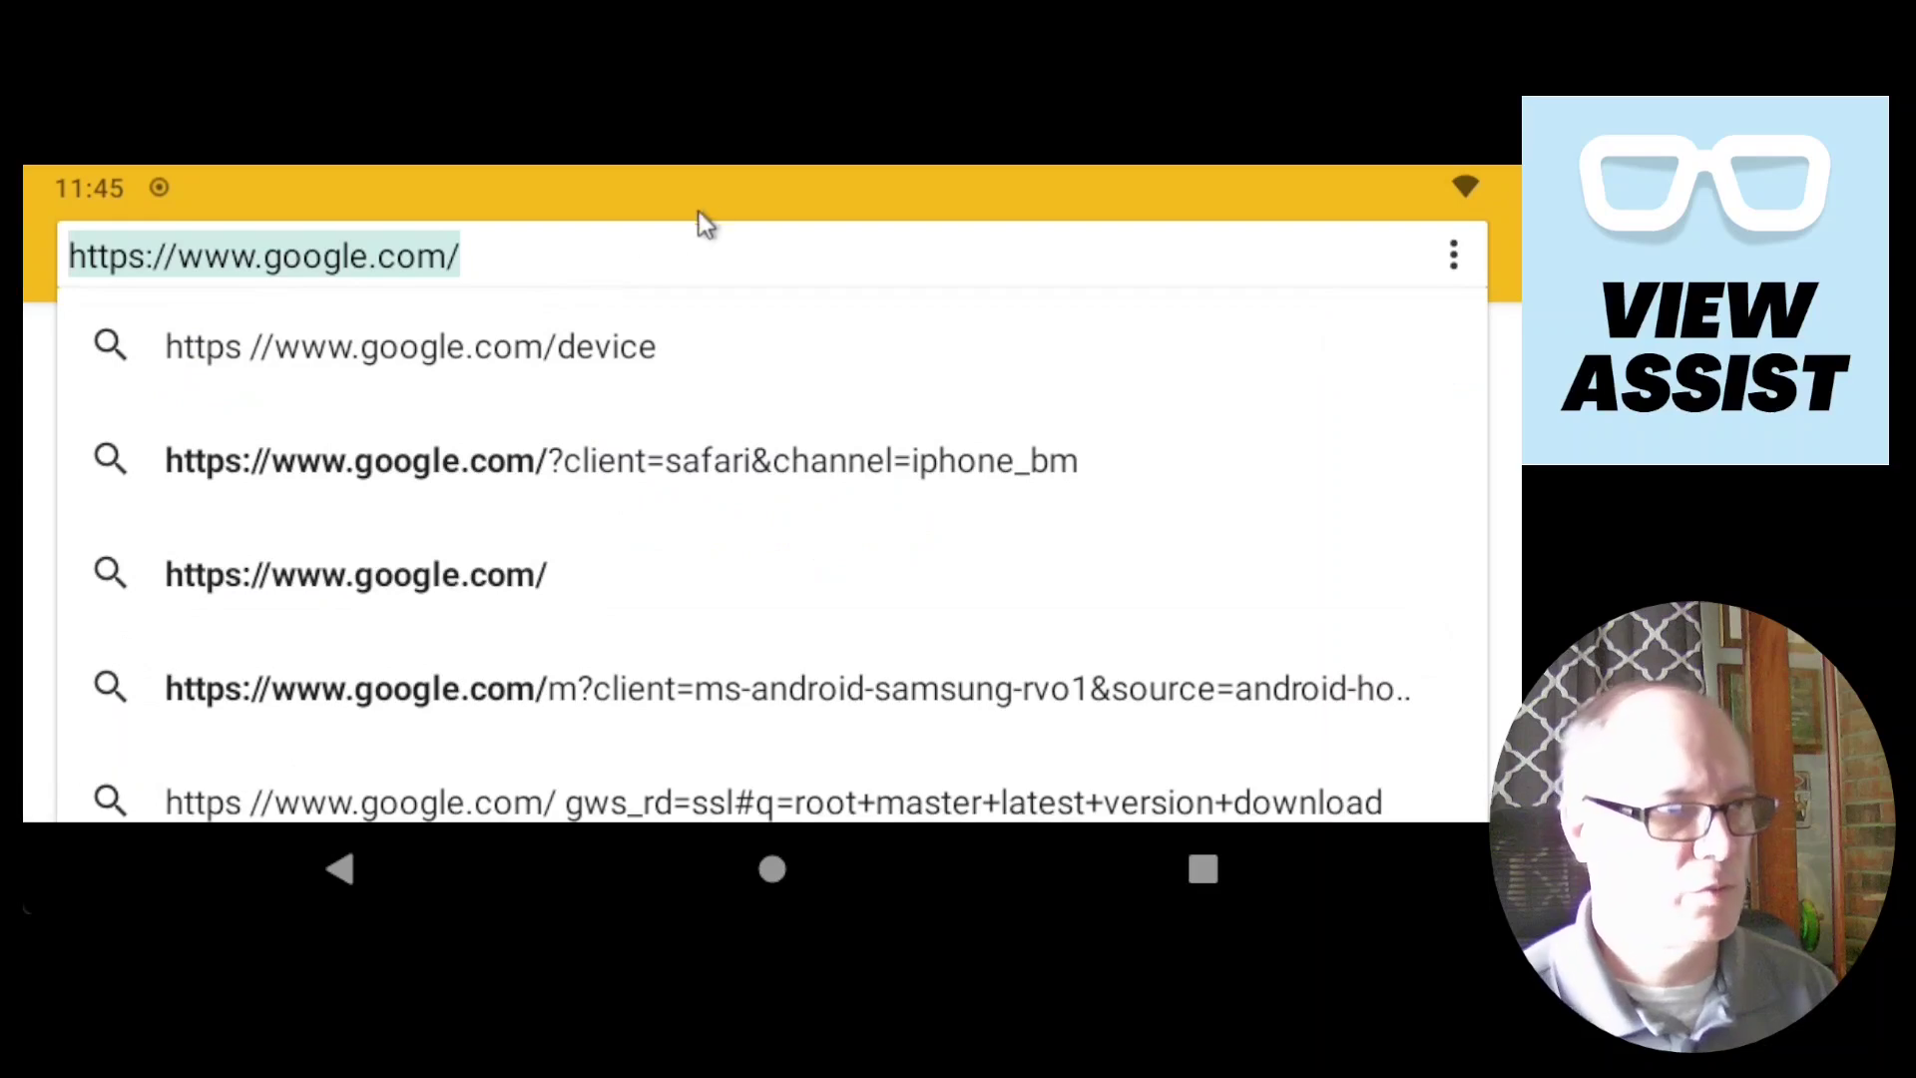
drag(712, 206, 711, 256)
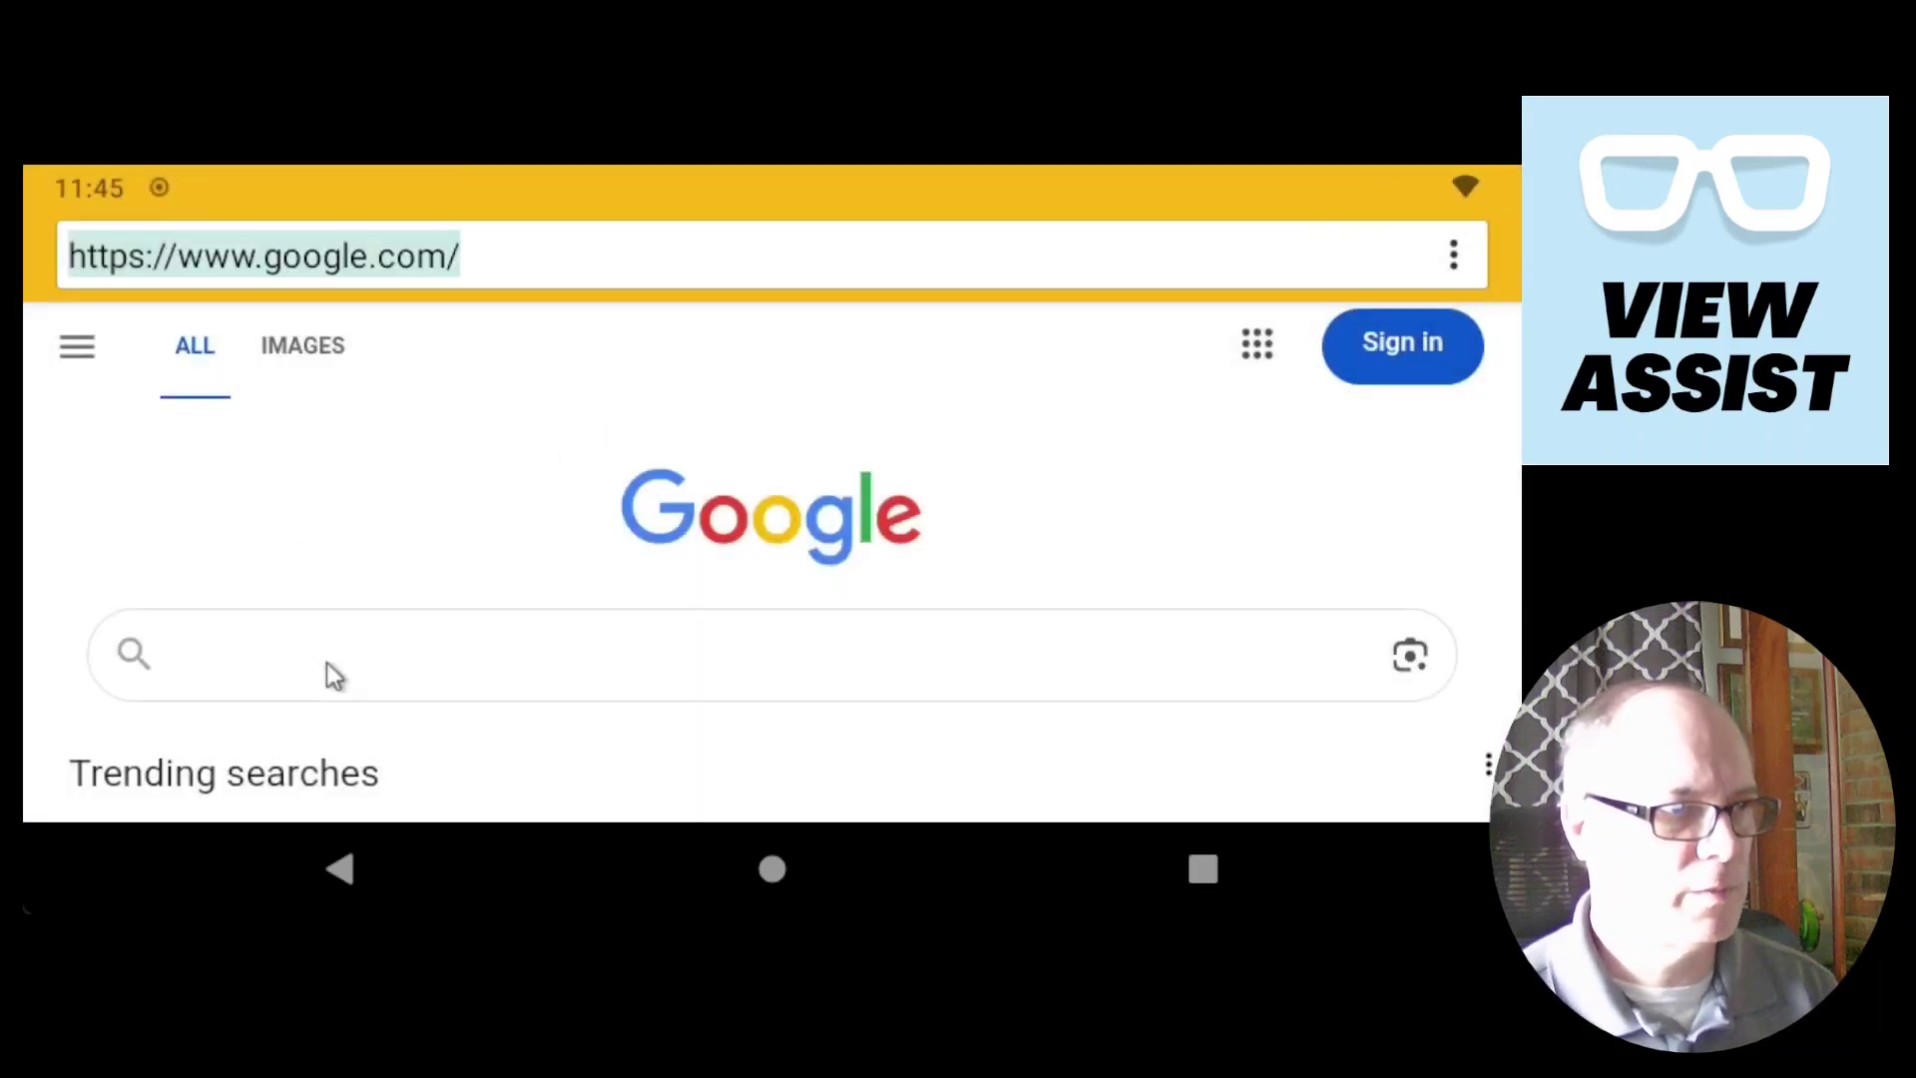
click(326, 662)
text(v)
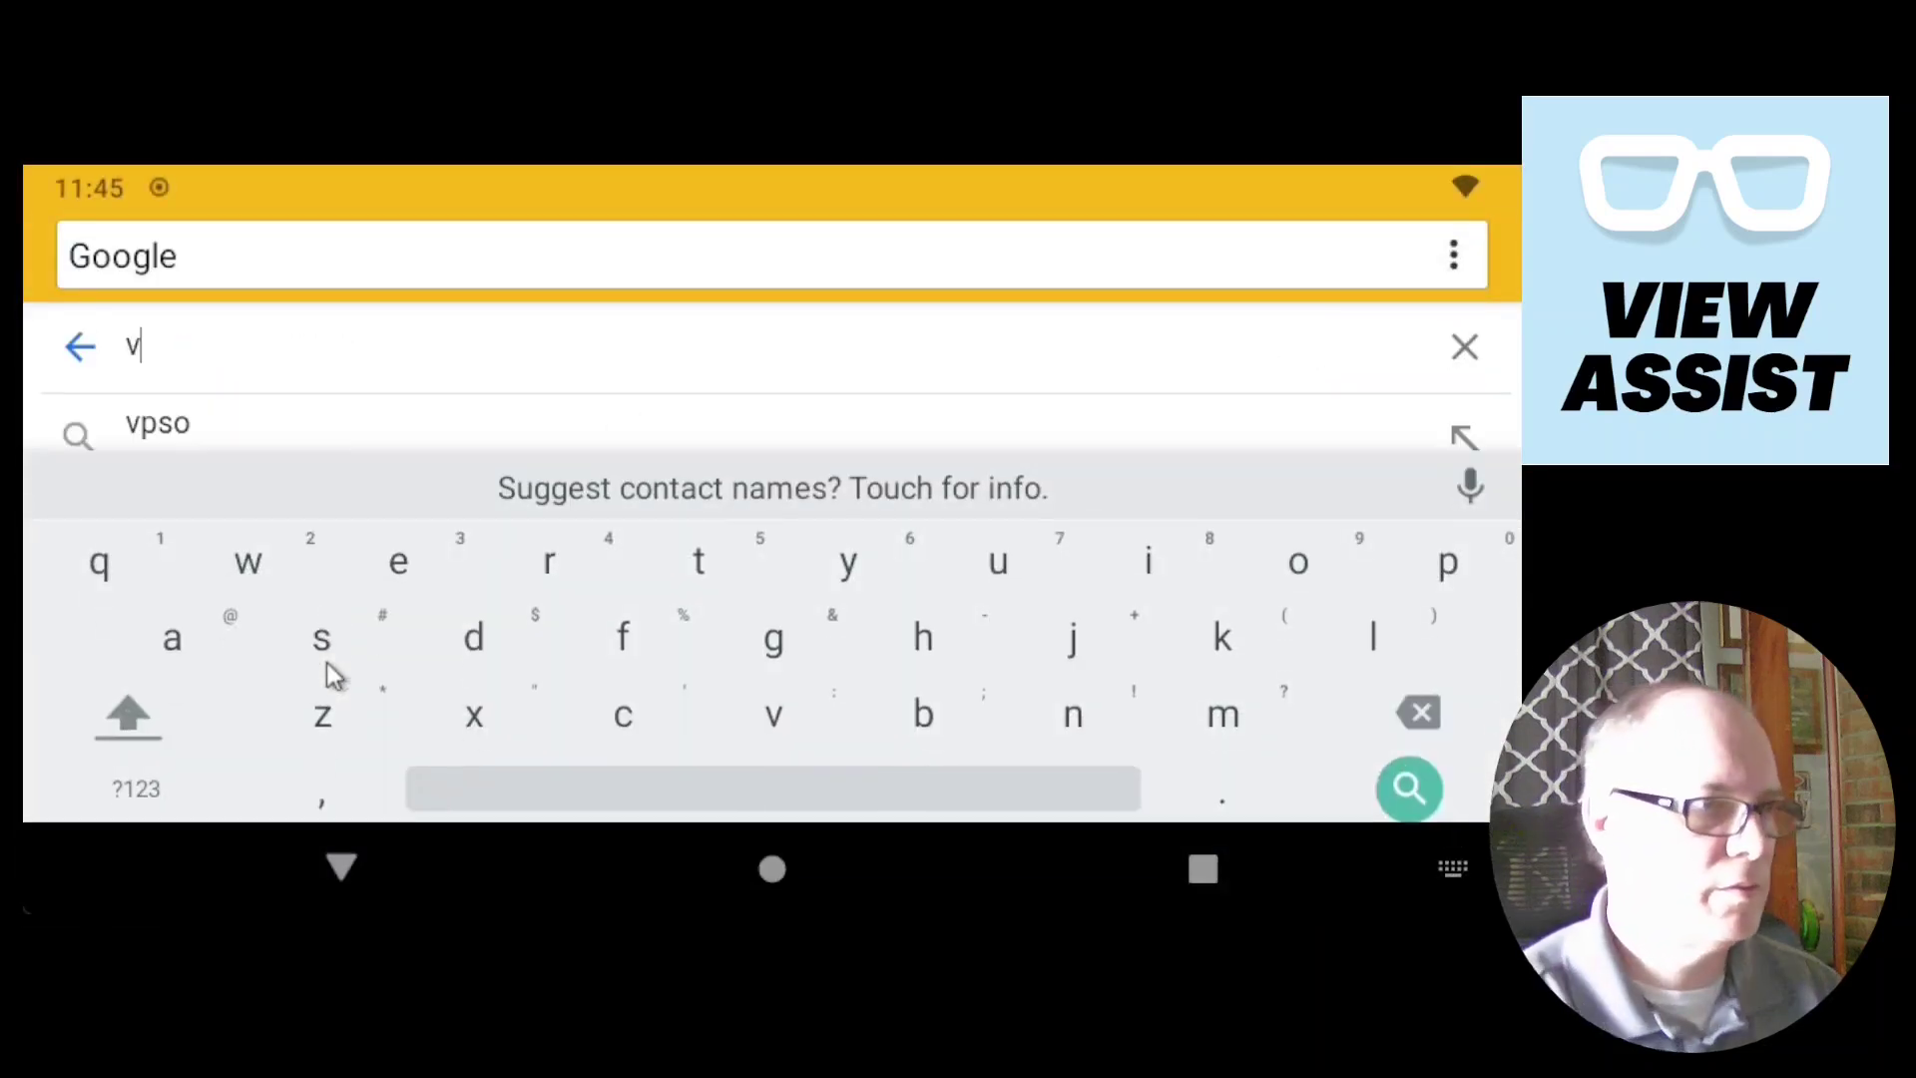
text(iew assist c)
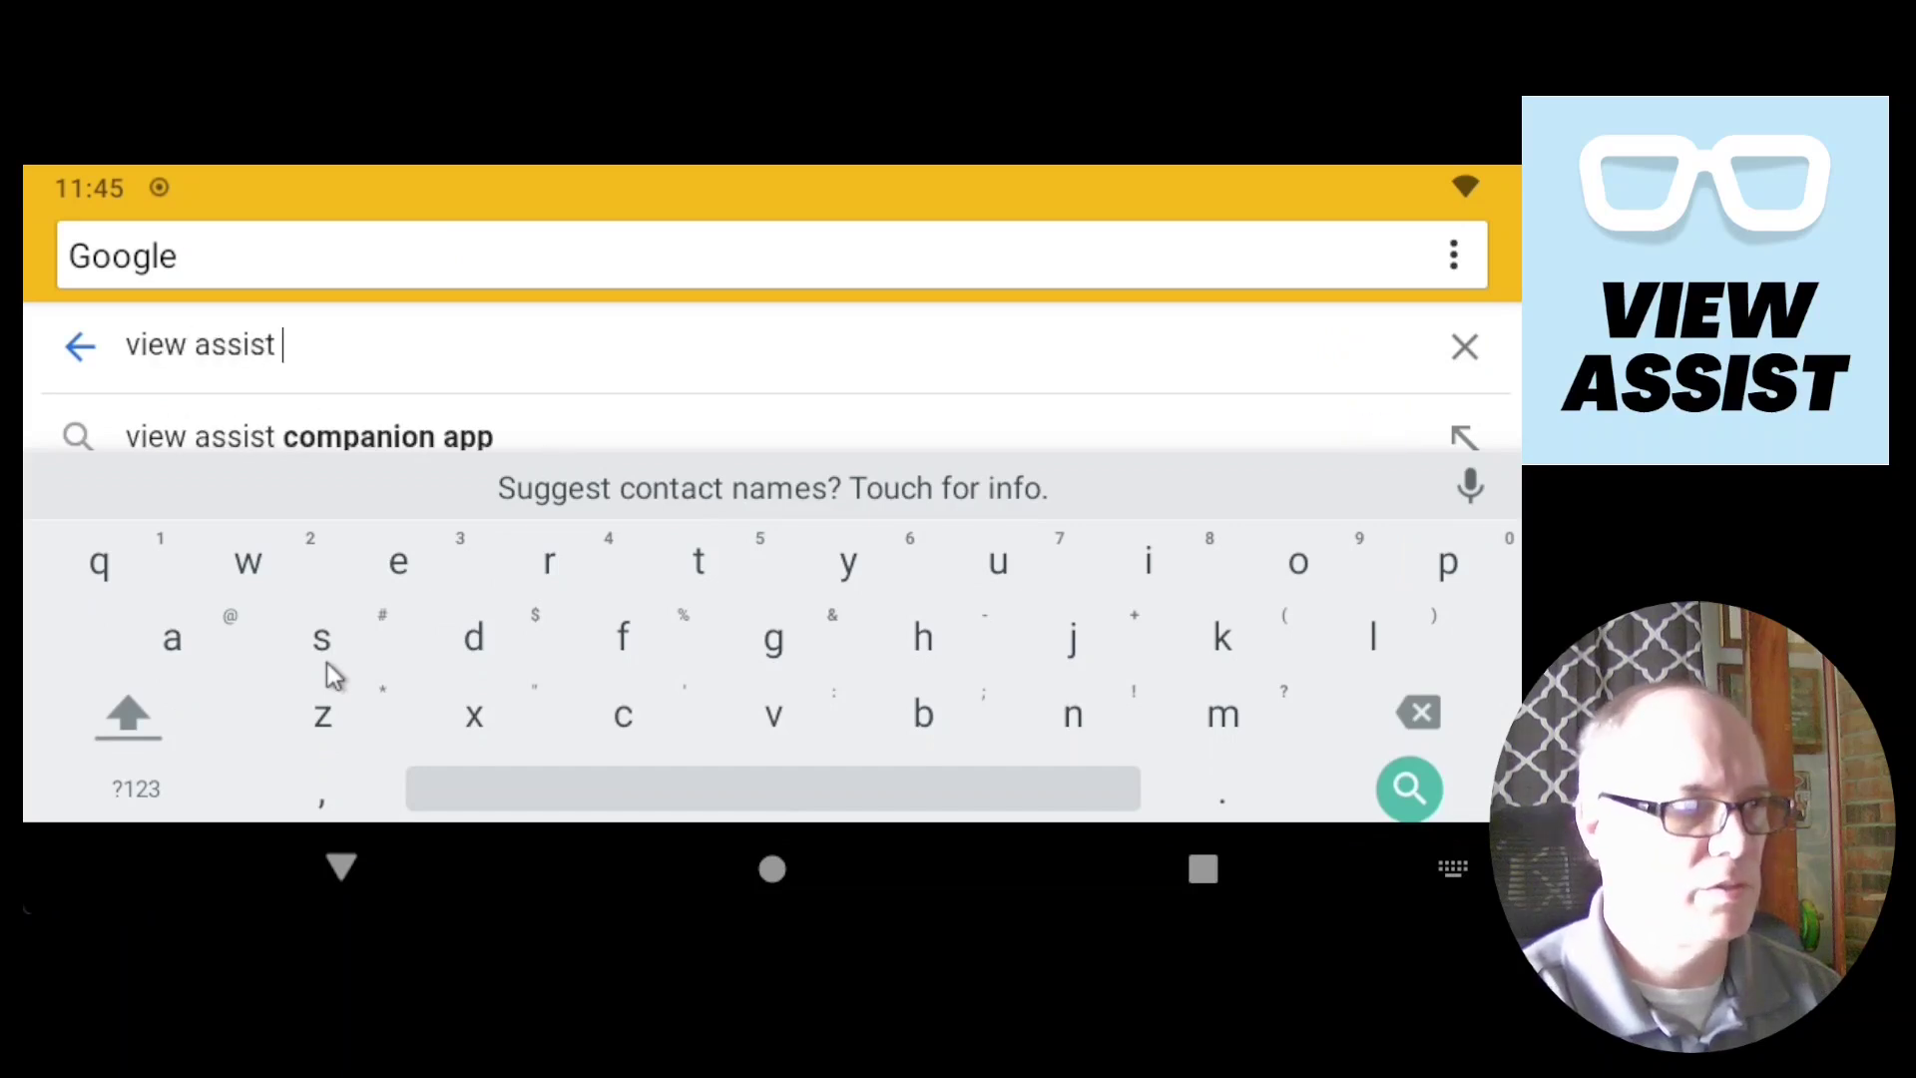
click(387, 436)
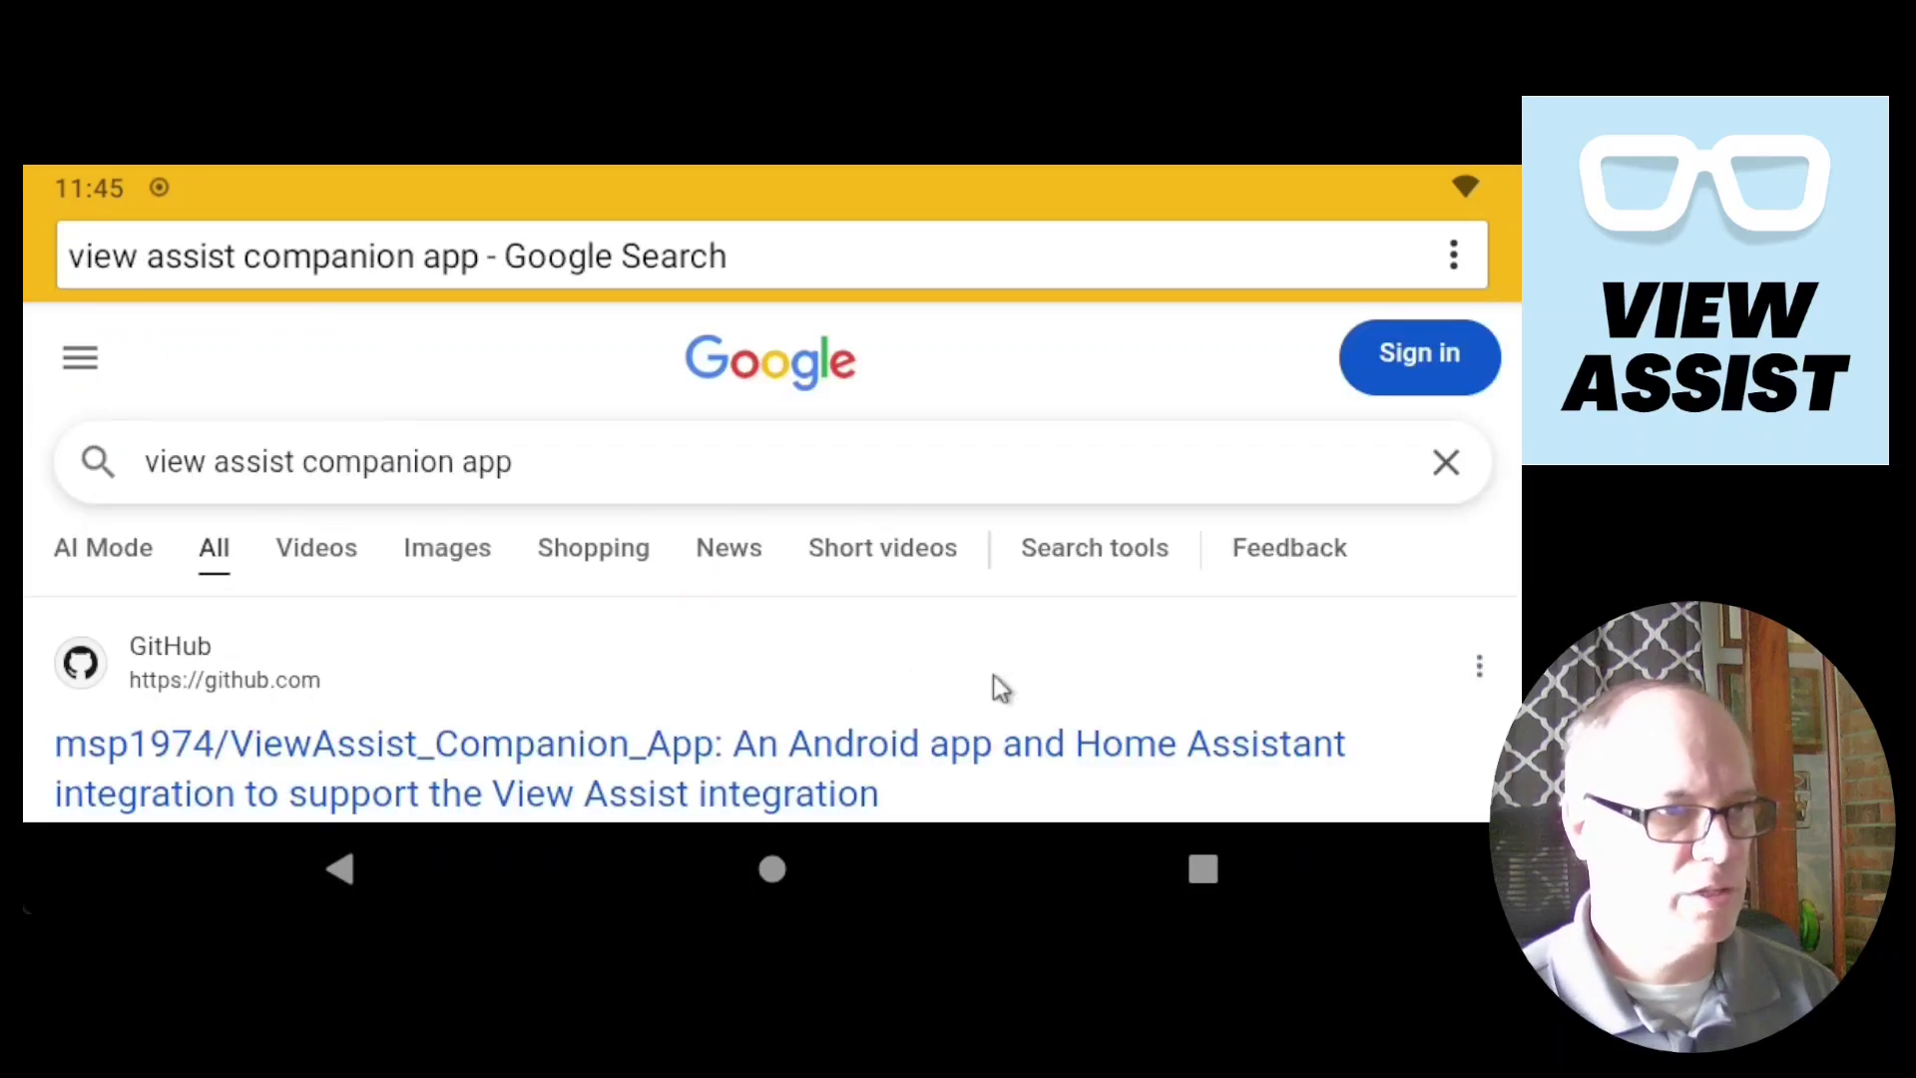
- Open the ViewAssist_Companion_App GitHub repository and its Releases page
scroll(992, 674, down, 1)
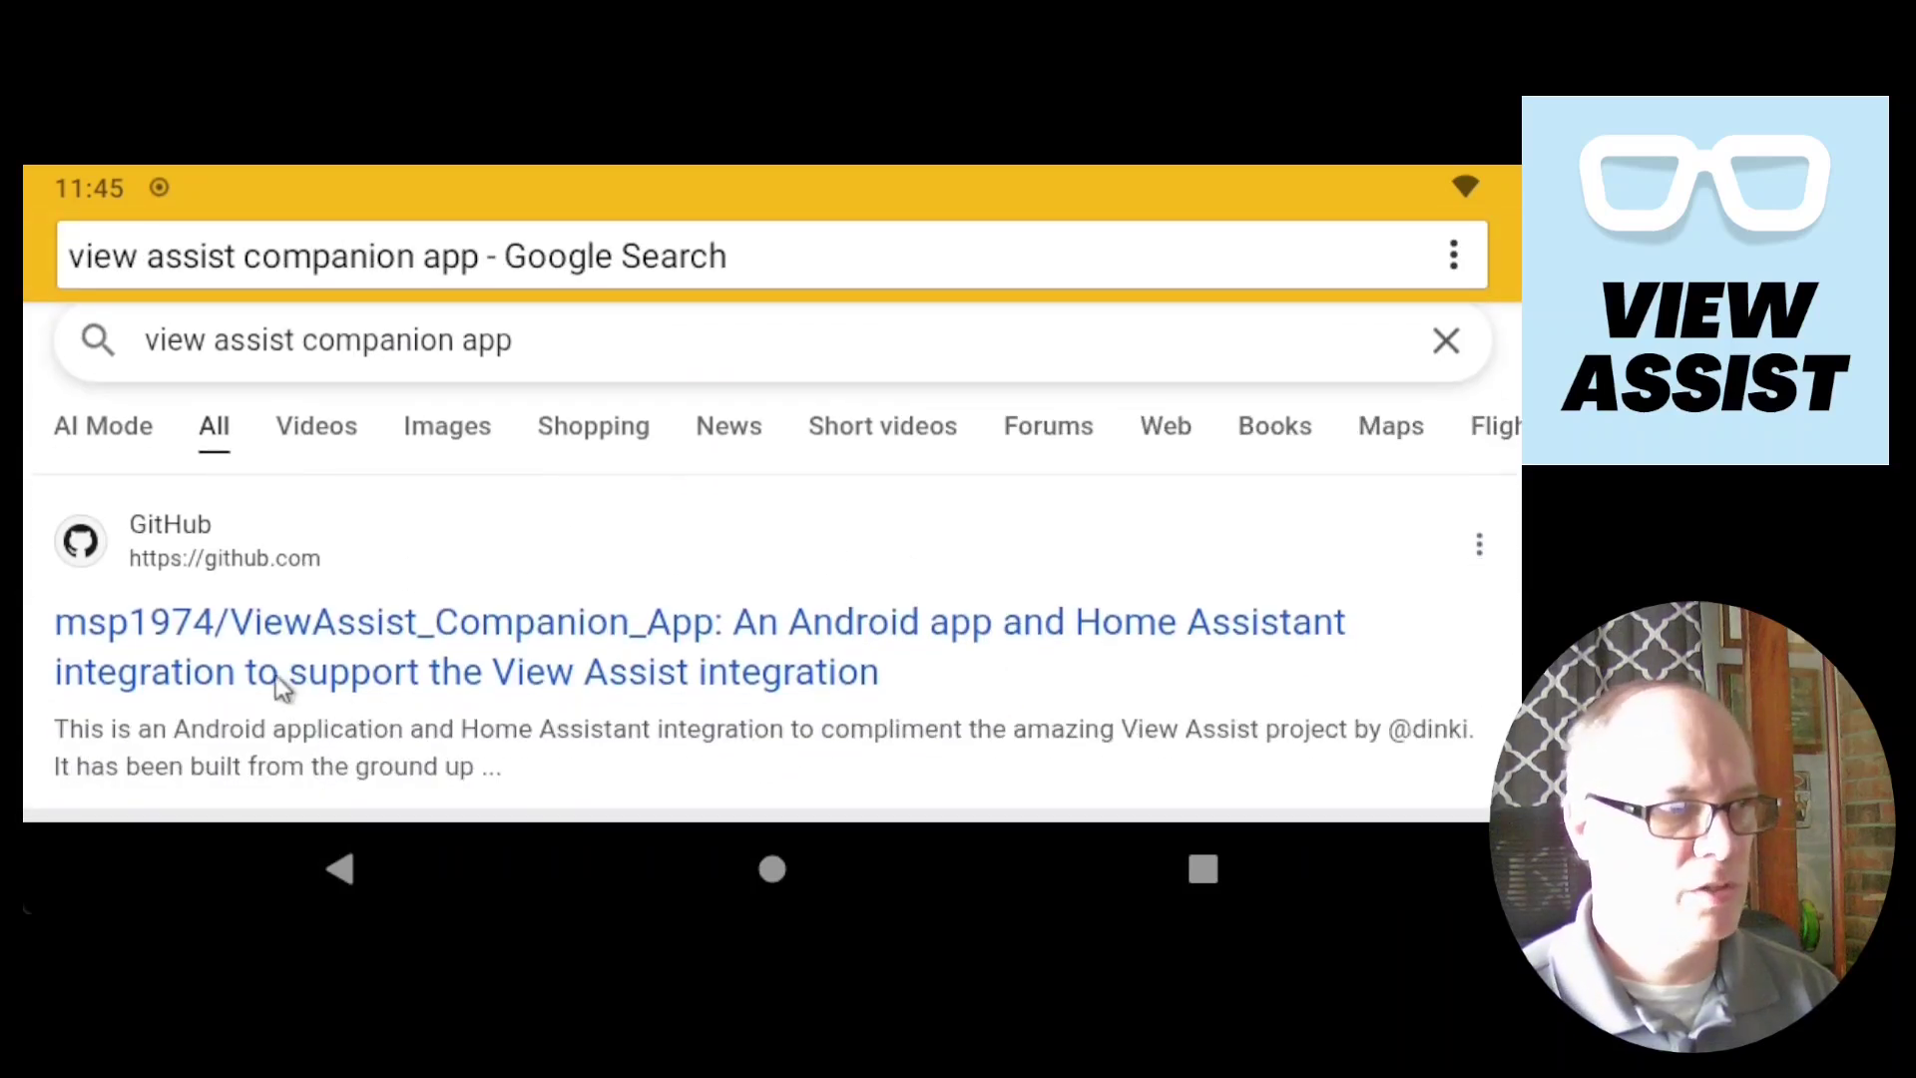
click(533, 678)
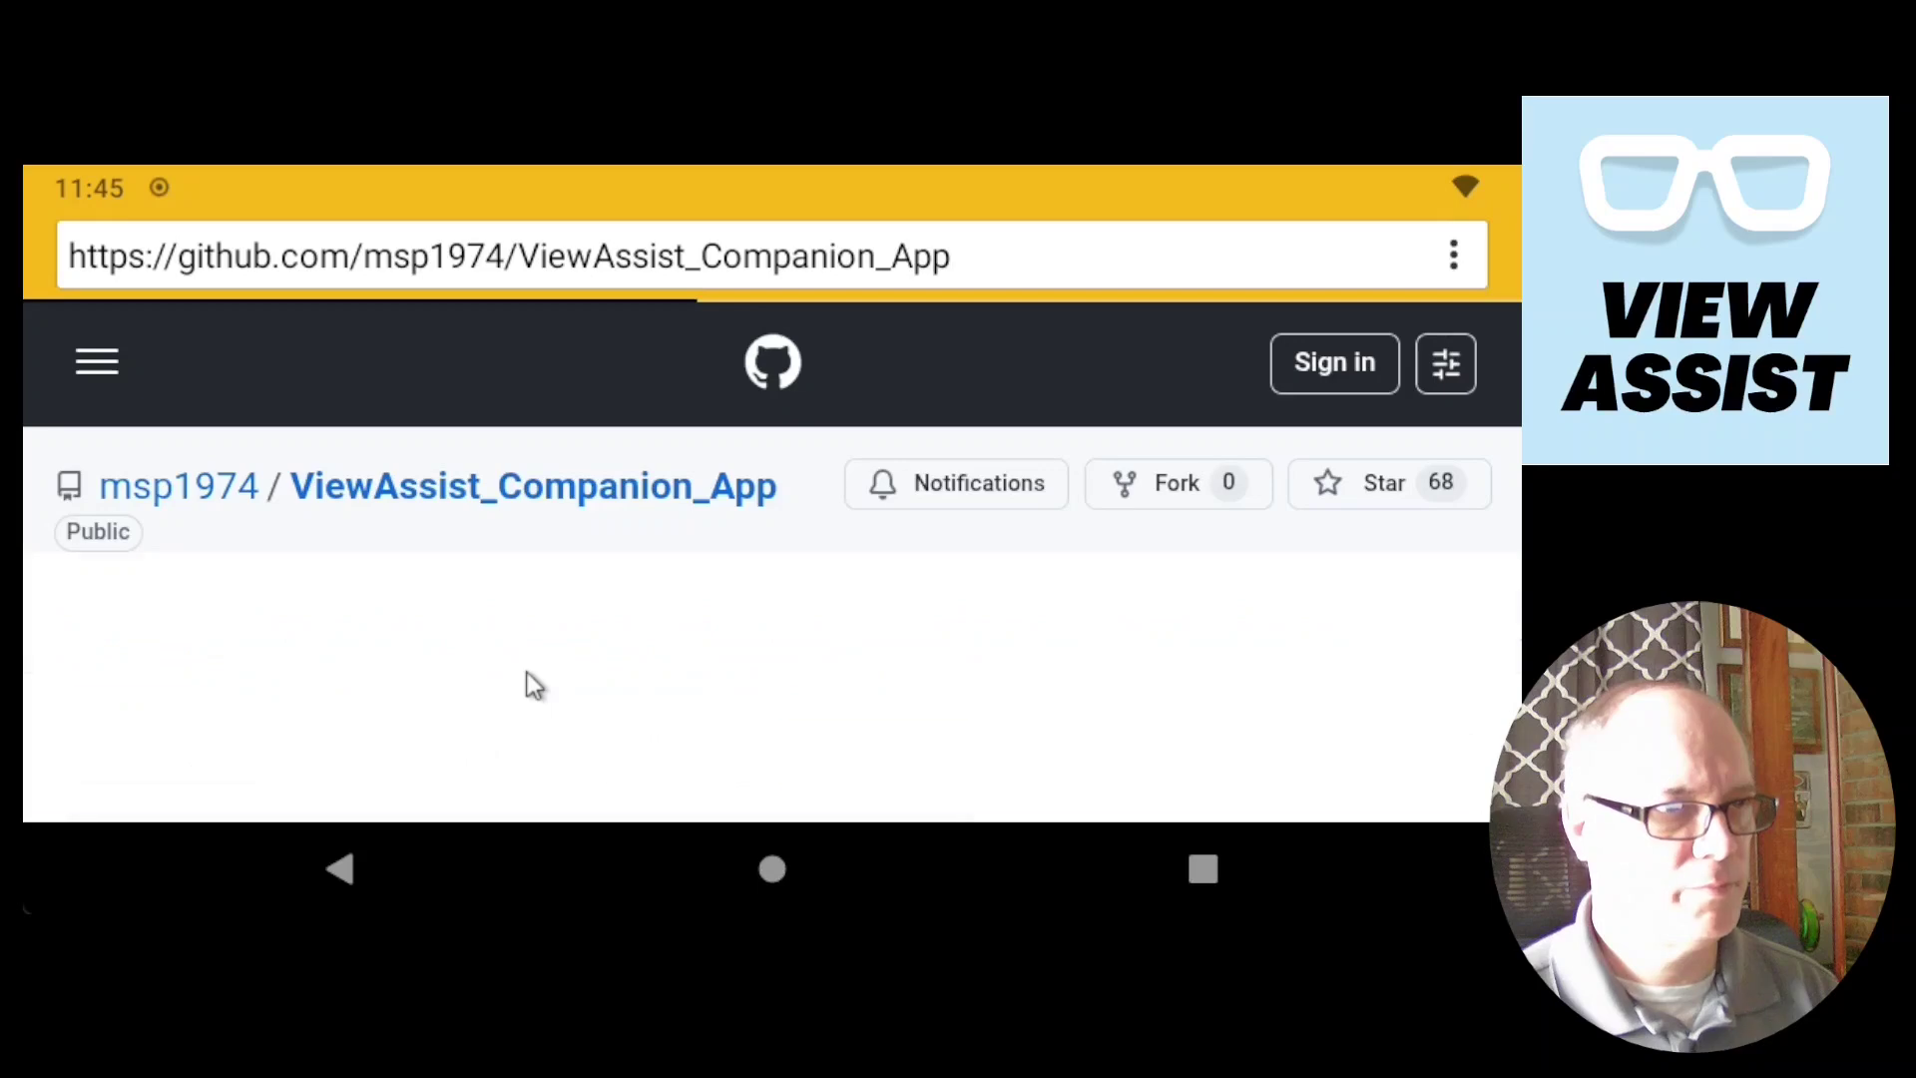
scroll(907, 565, down, 5)
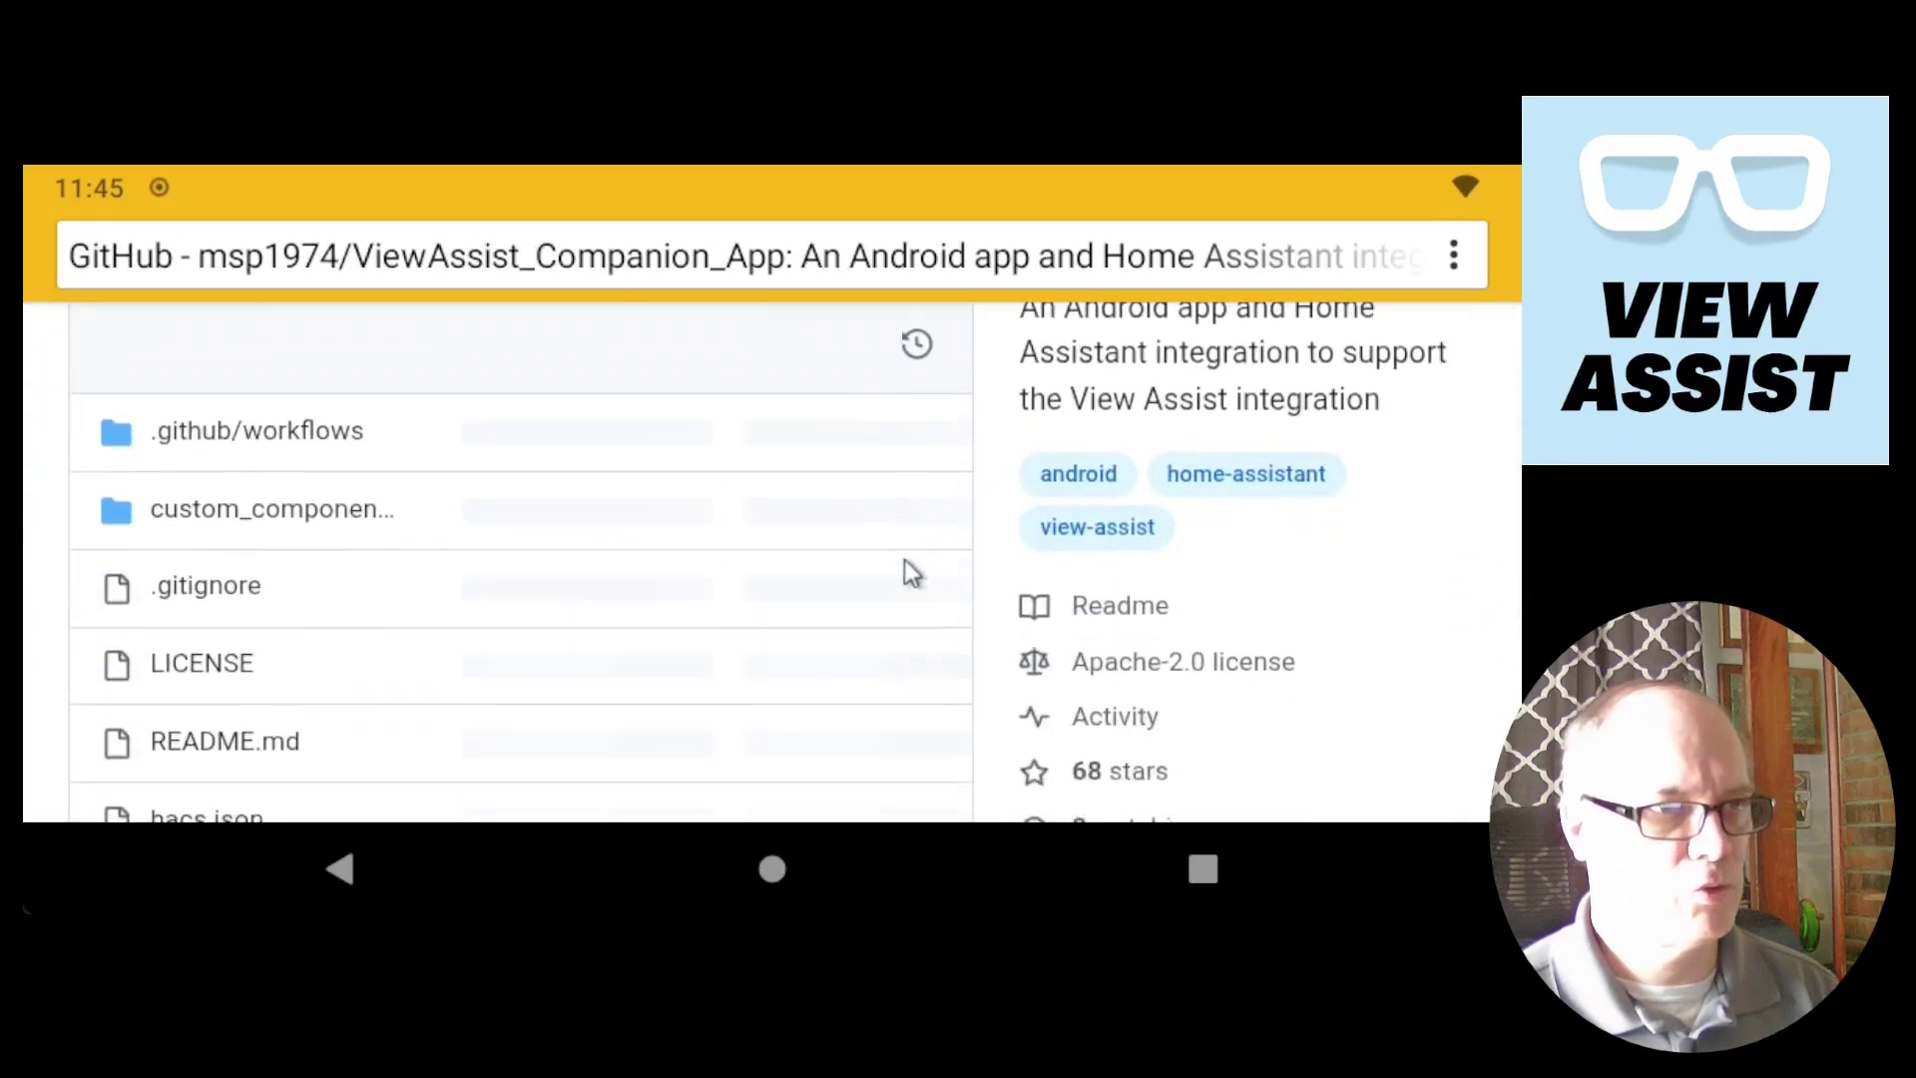
scroll(928, 555, down, 6)
click(1073, 469)
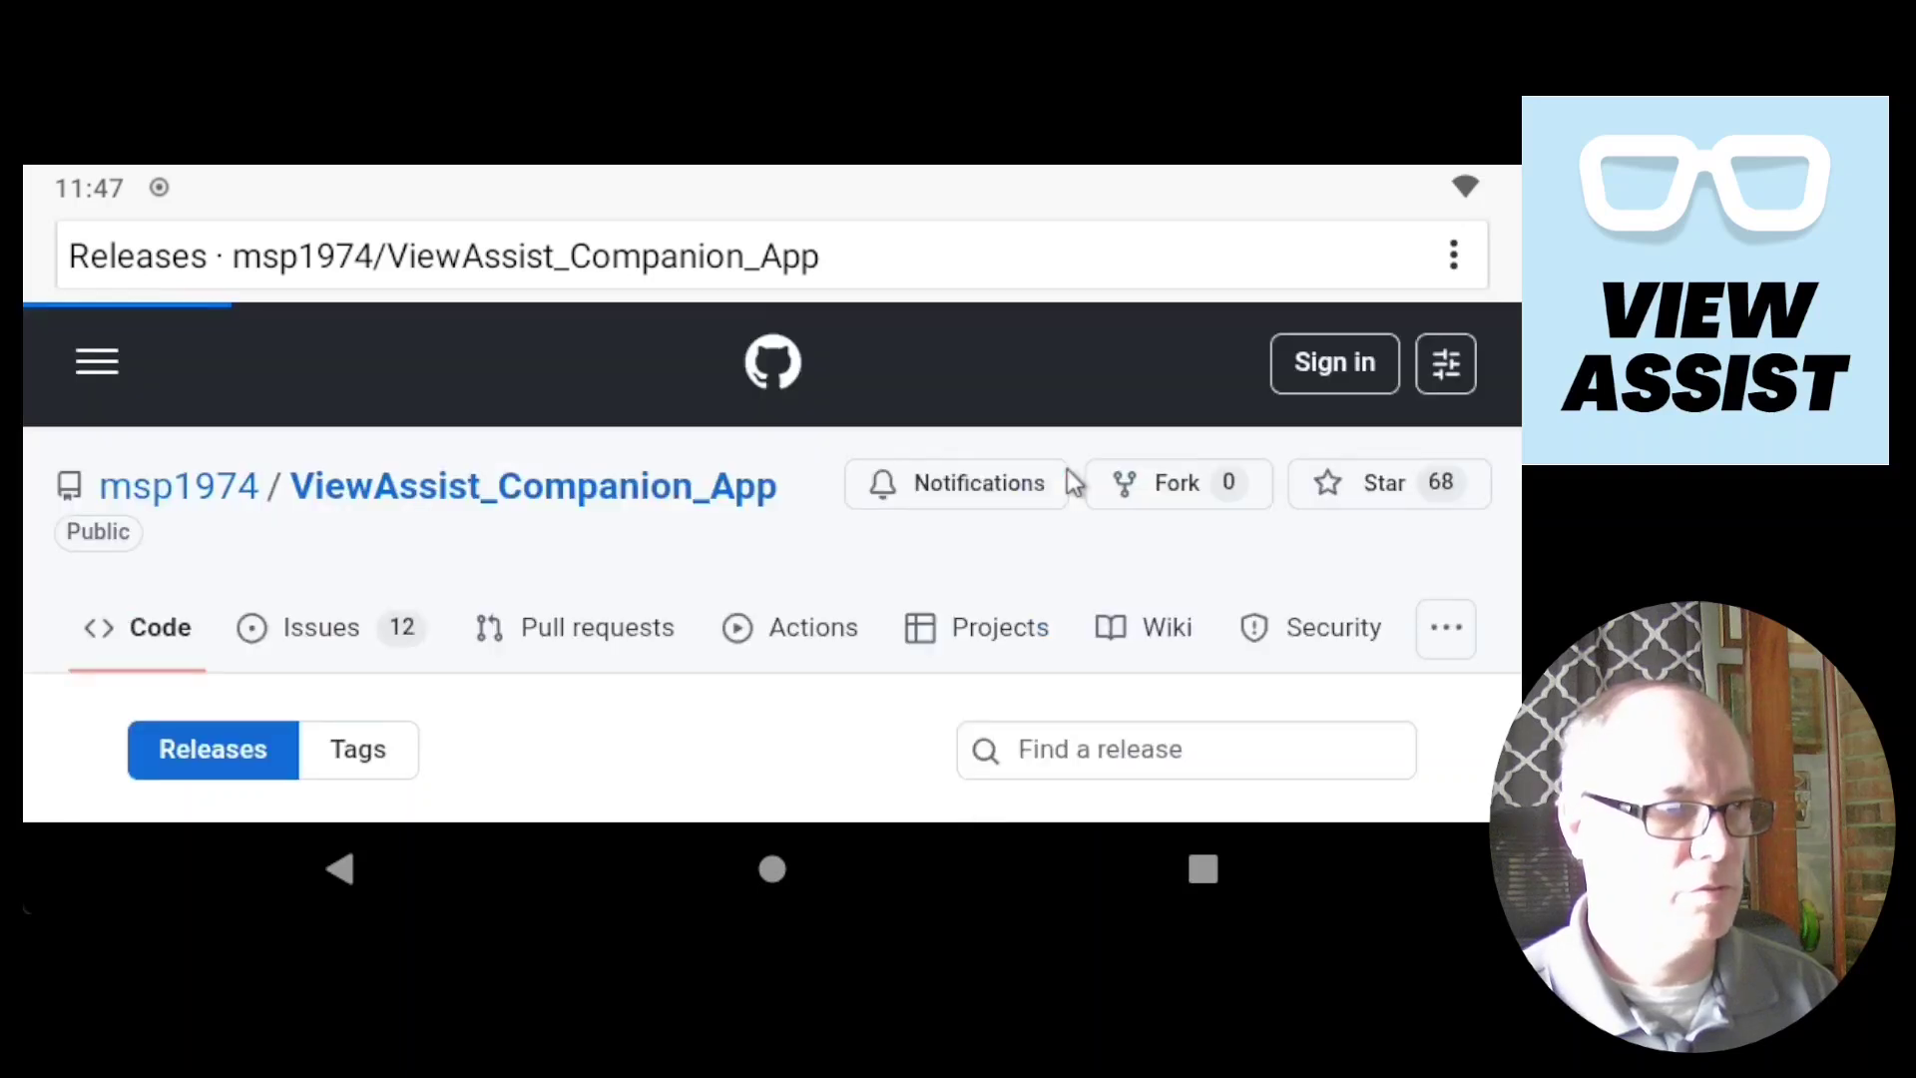
- Download vaca-0.7.0.apk from the release, allowing the browser to save it
scroll(731, 525, down, 3)
scroll(730, 524, down, 2)
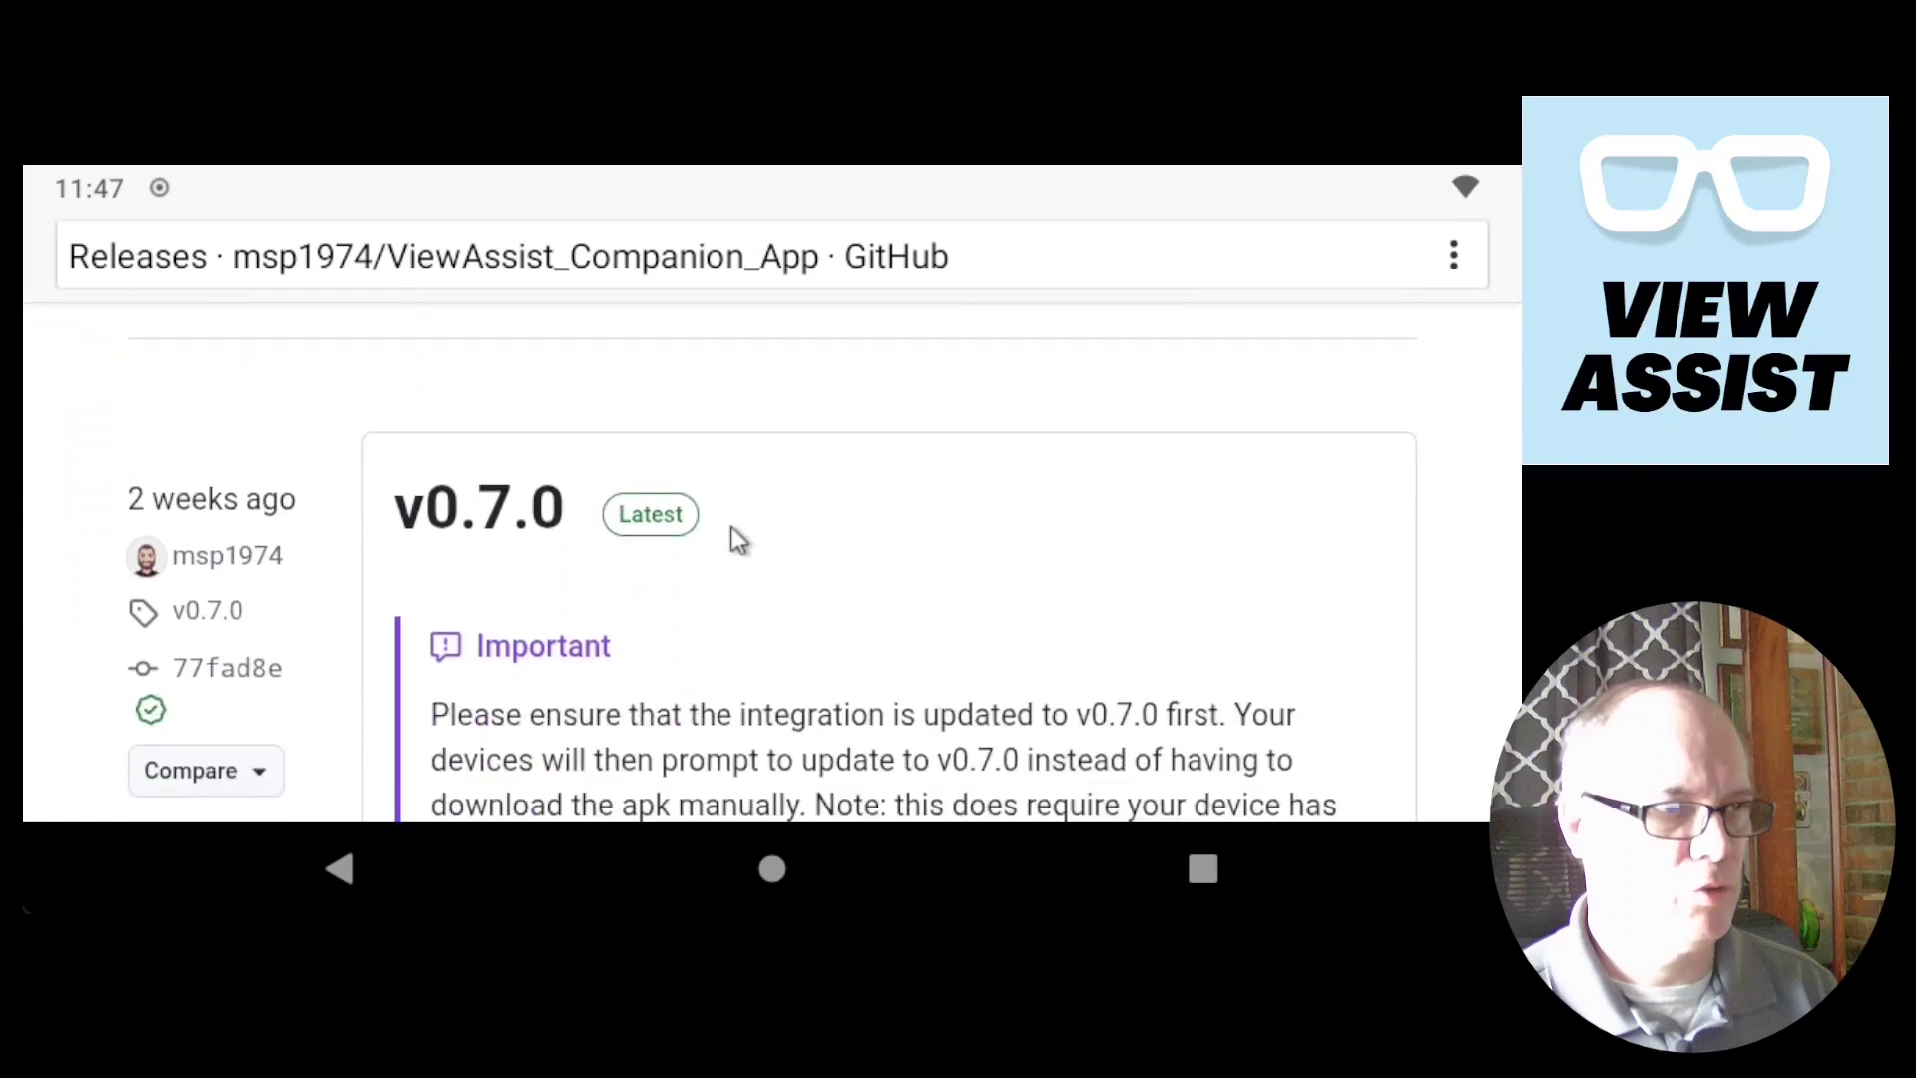
scroll(731, 525, down, 2)
scroll(730, 526, down, 6)
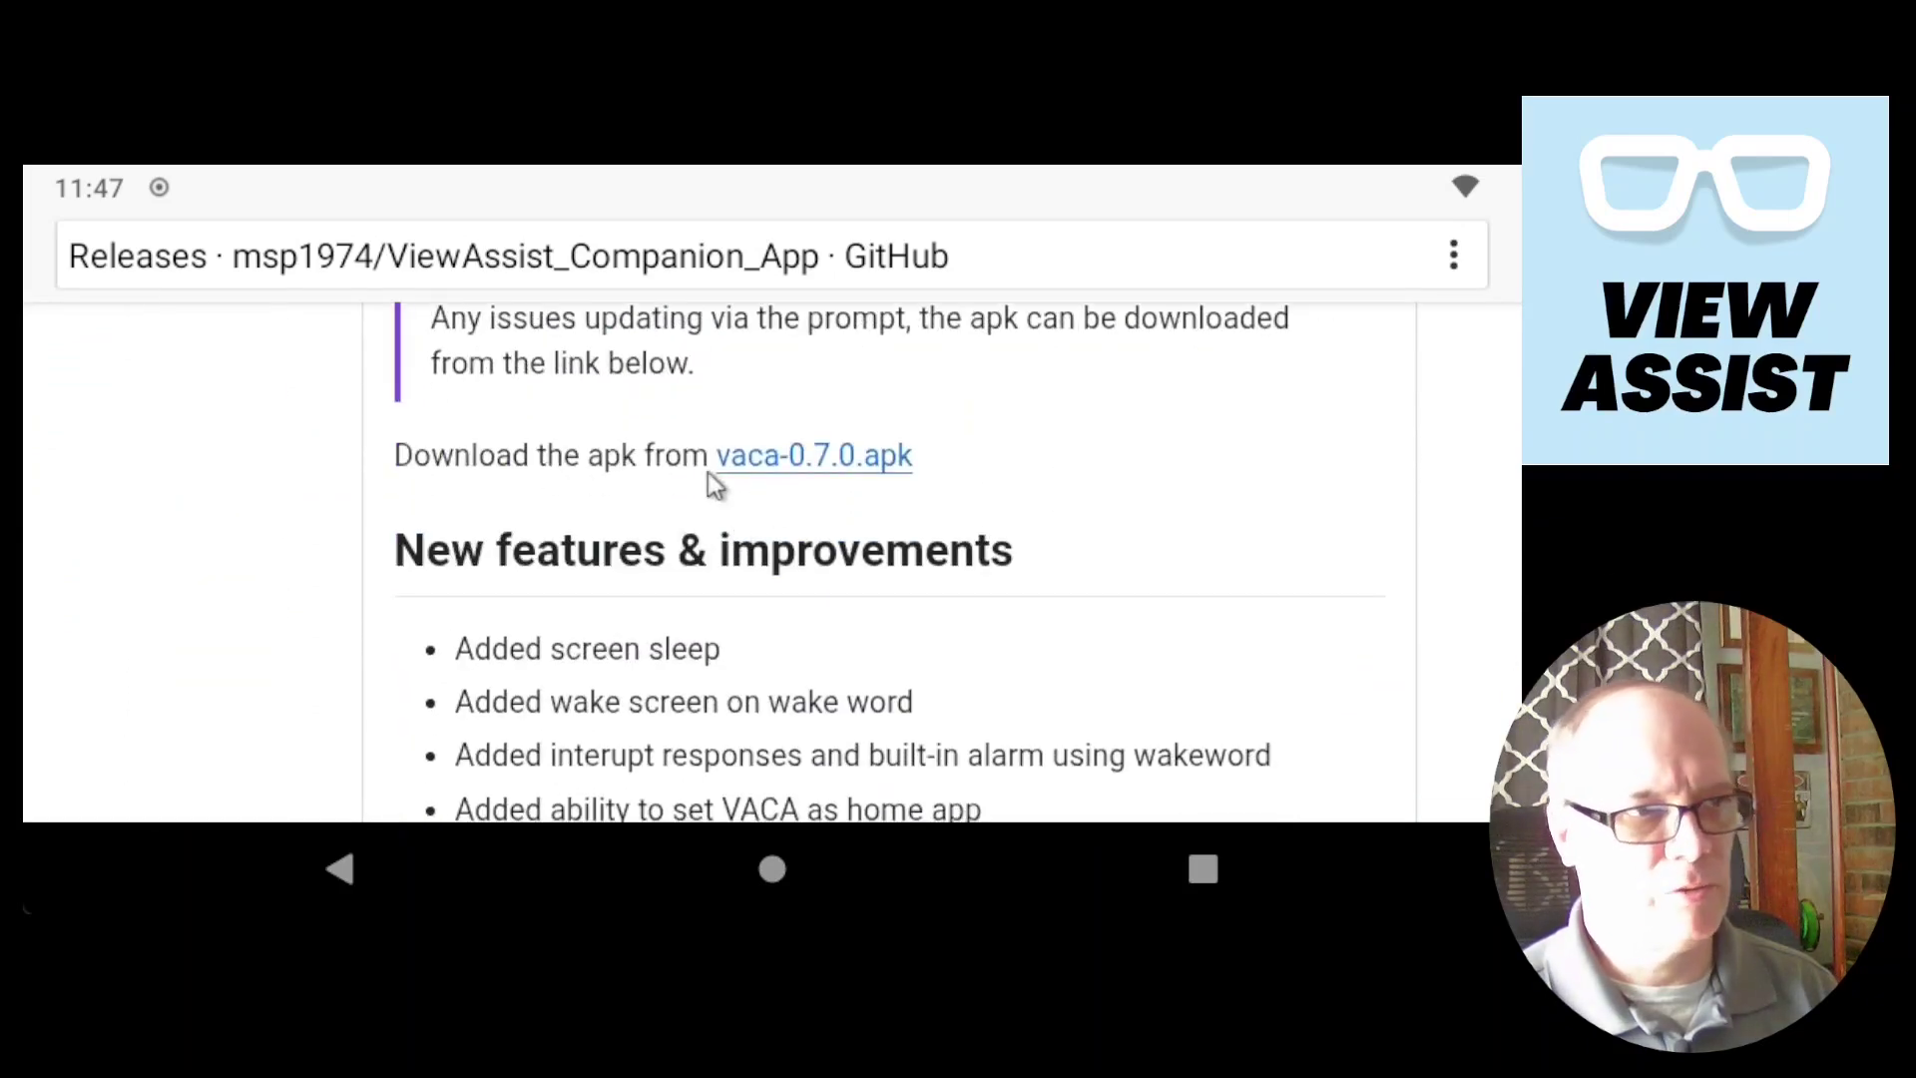
click(816, 465)
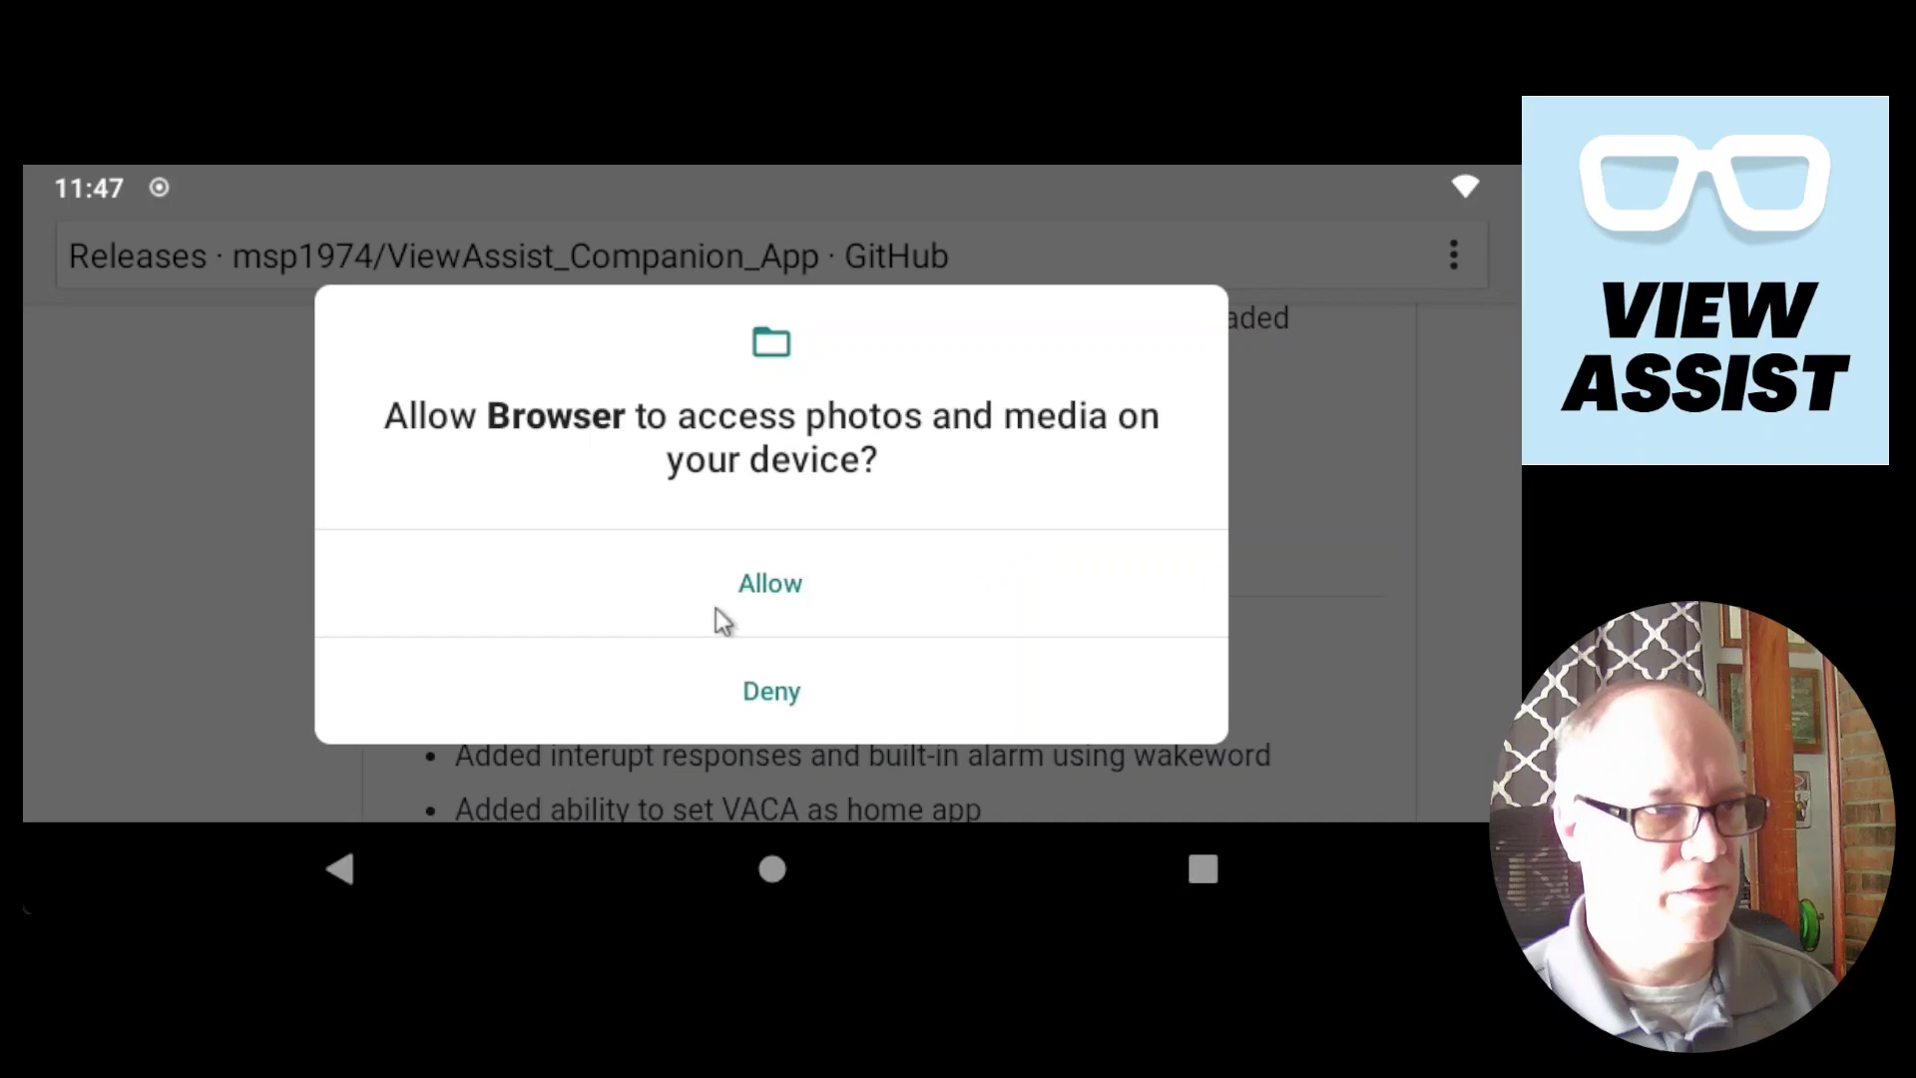
click(769, 583)
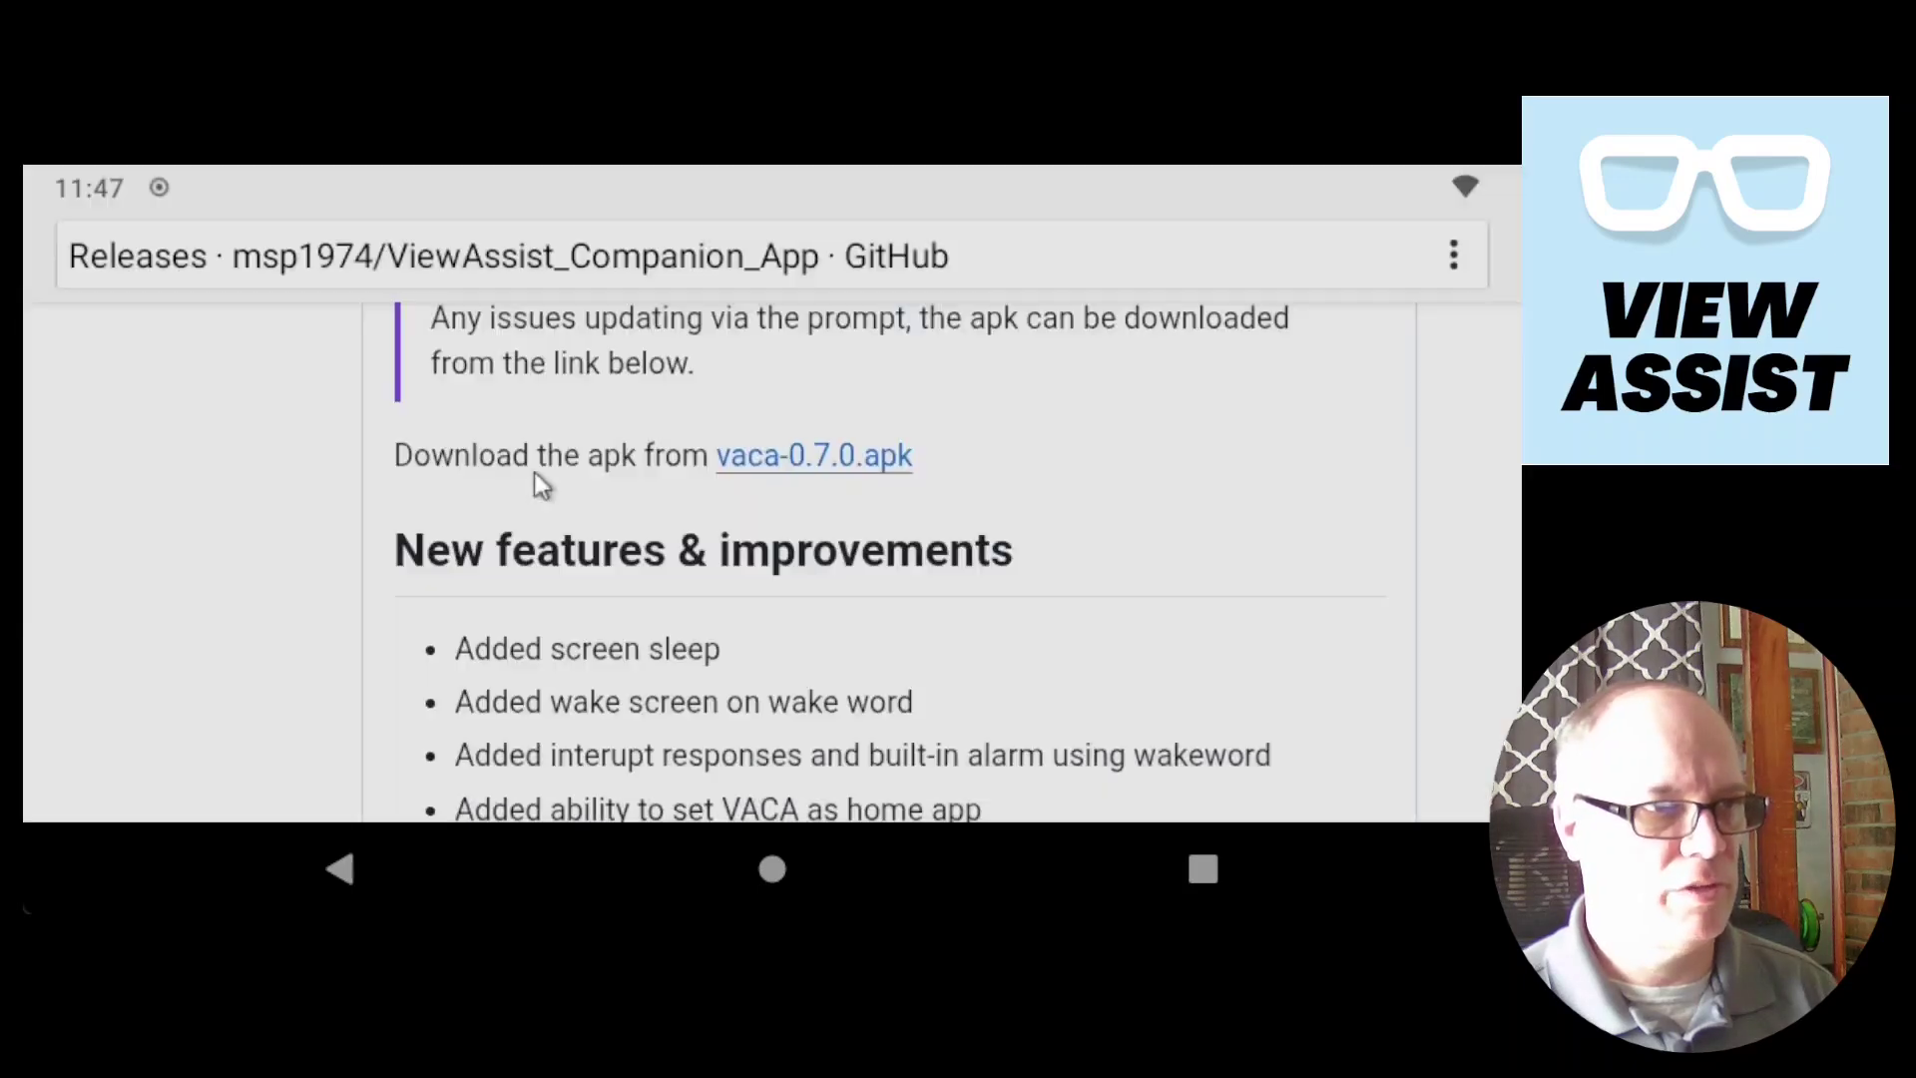
click(1106, 624)
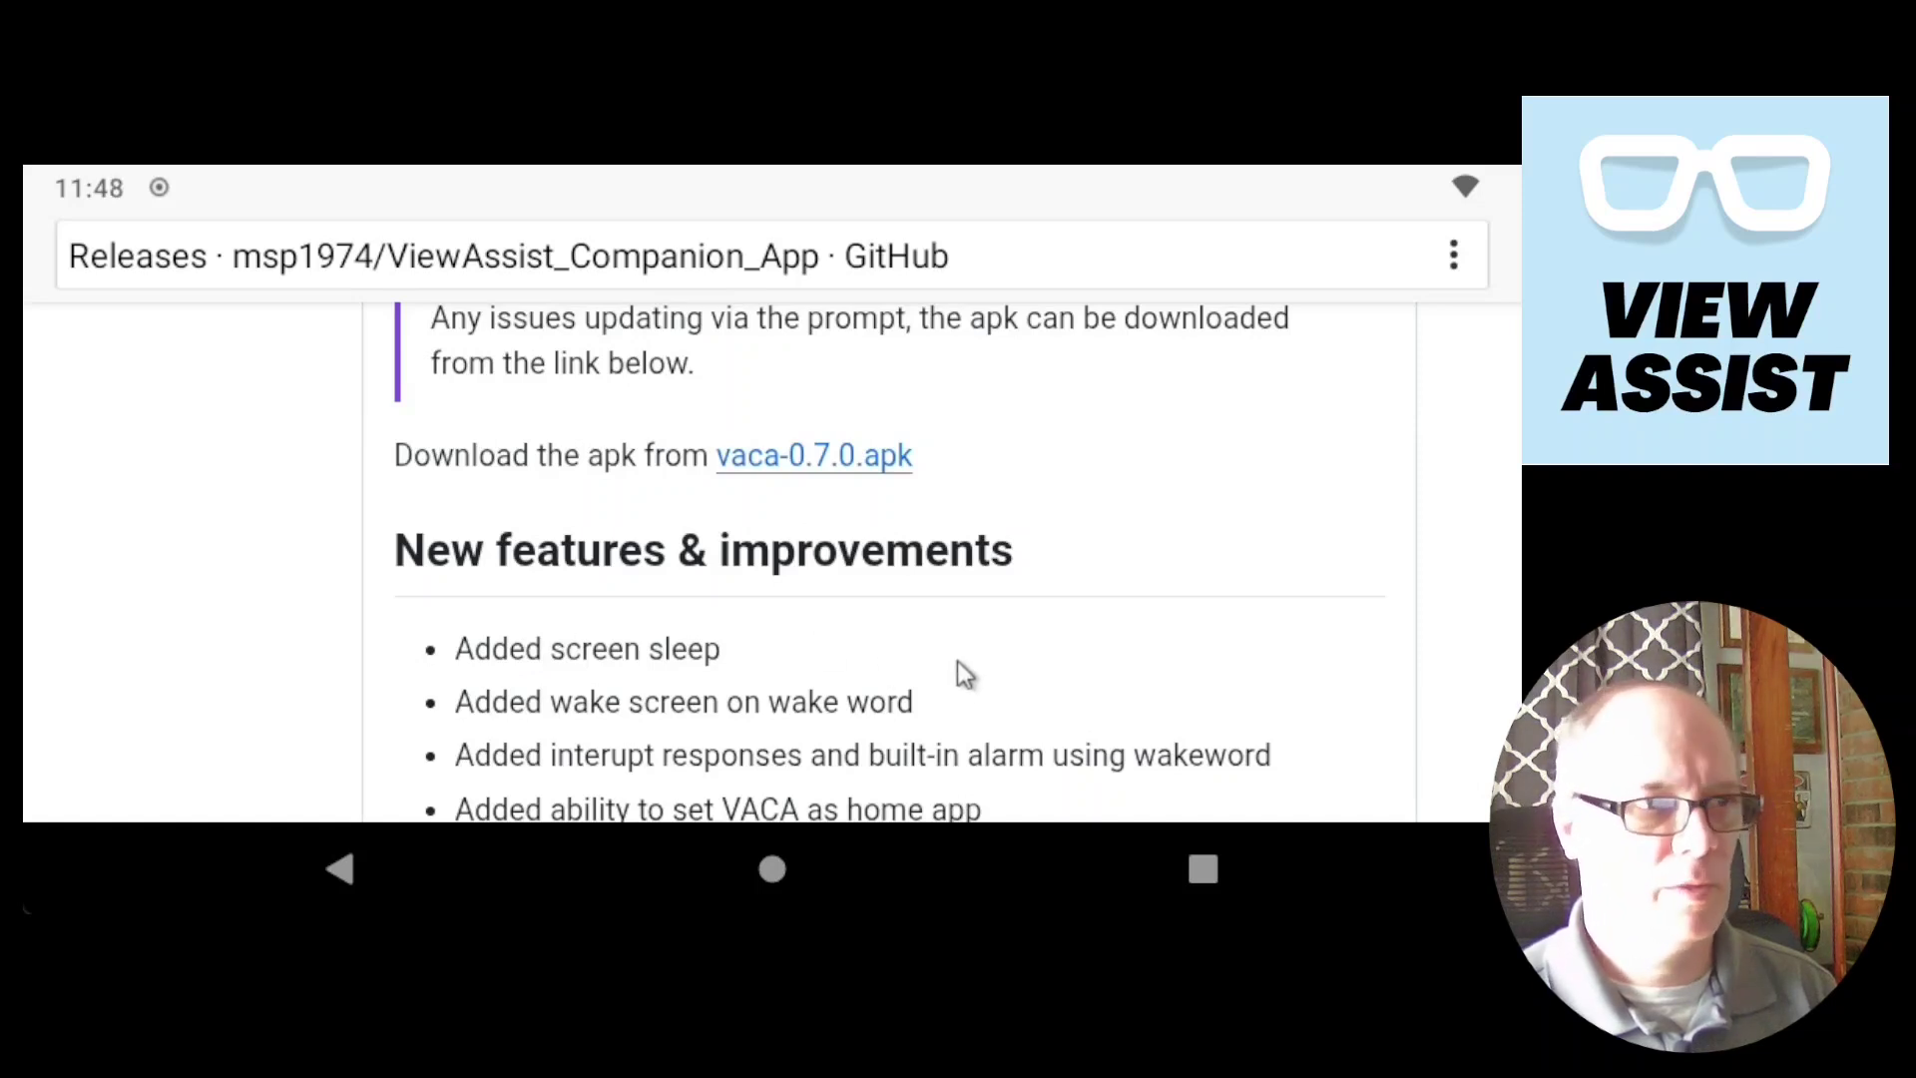
- Pull down the notification shade to check the finished download
scroll(962, 639, up, 10)
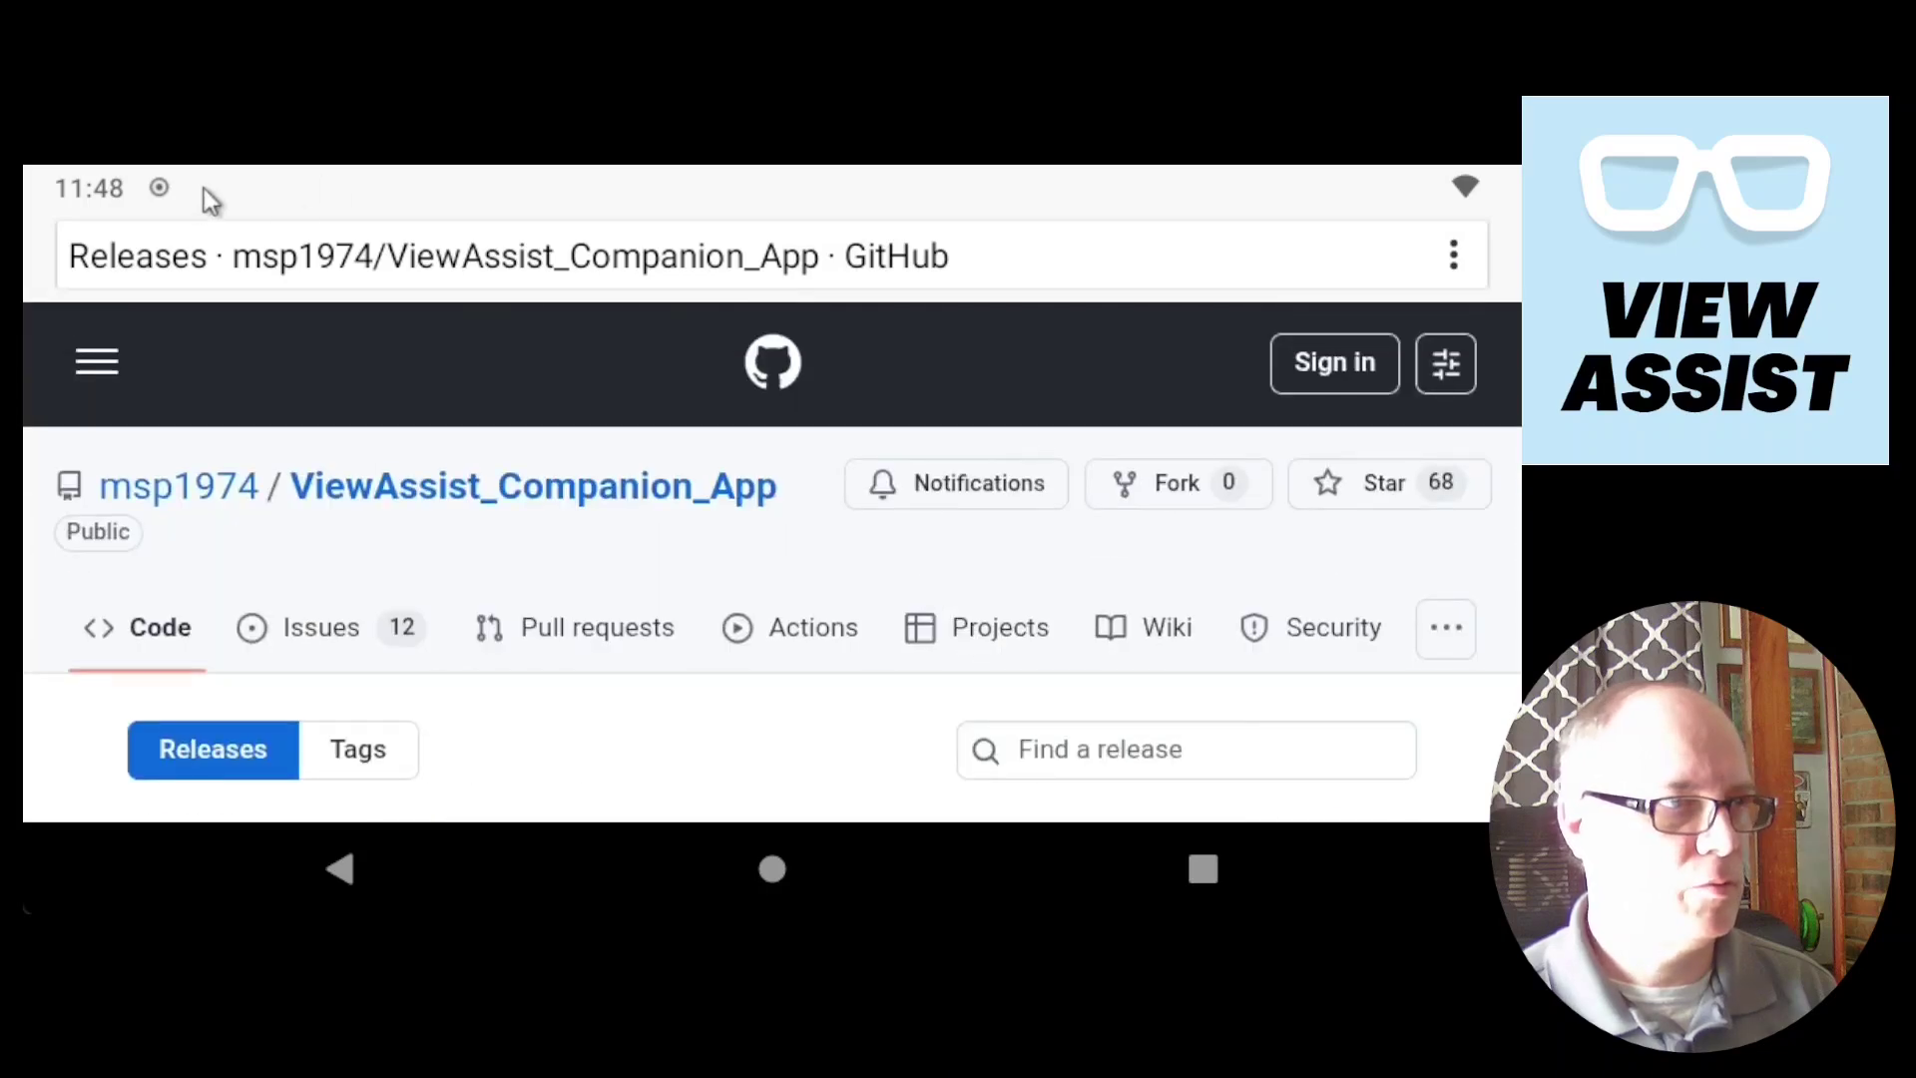
drag(205, 196, 150, 776)
scroll(458, 521, down, 5)
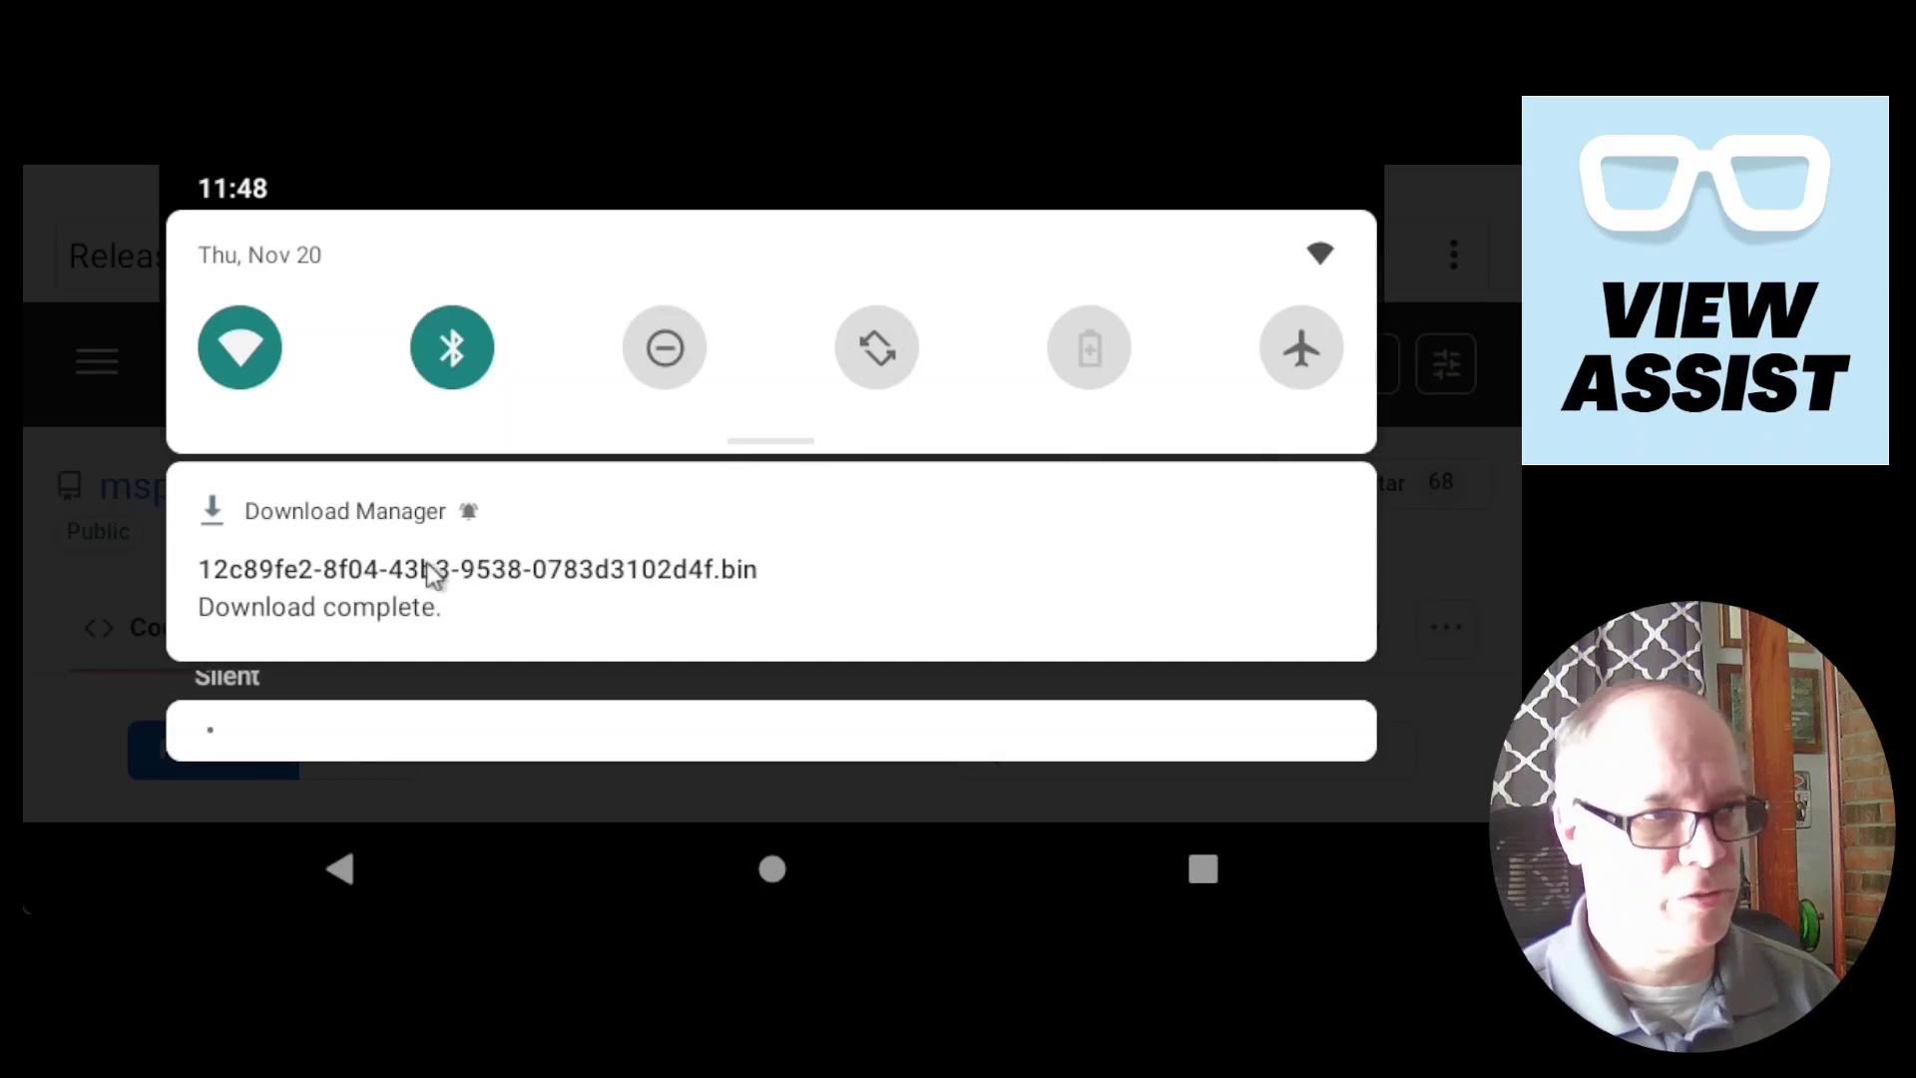
- Allow the Browser to install unknown apps and install the downloaded VACA apk
click(1003, 576)
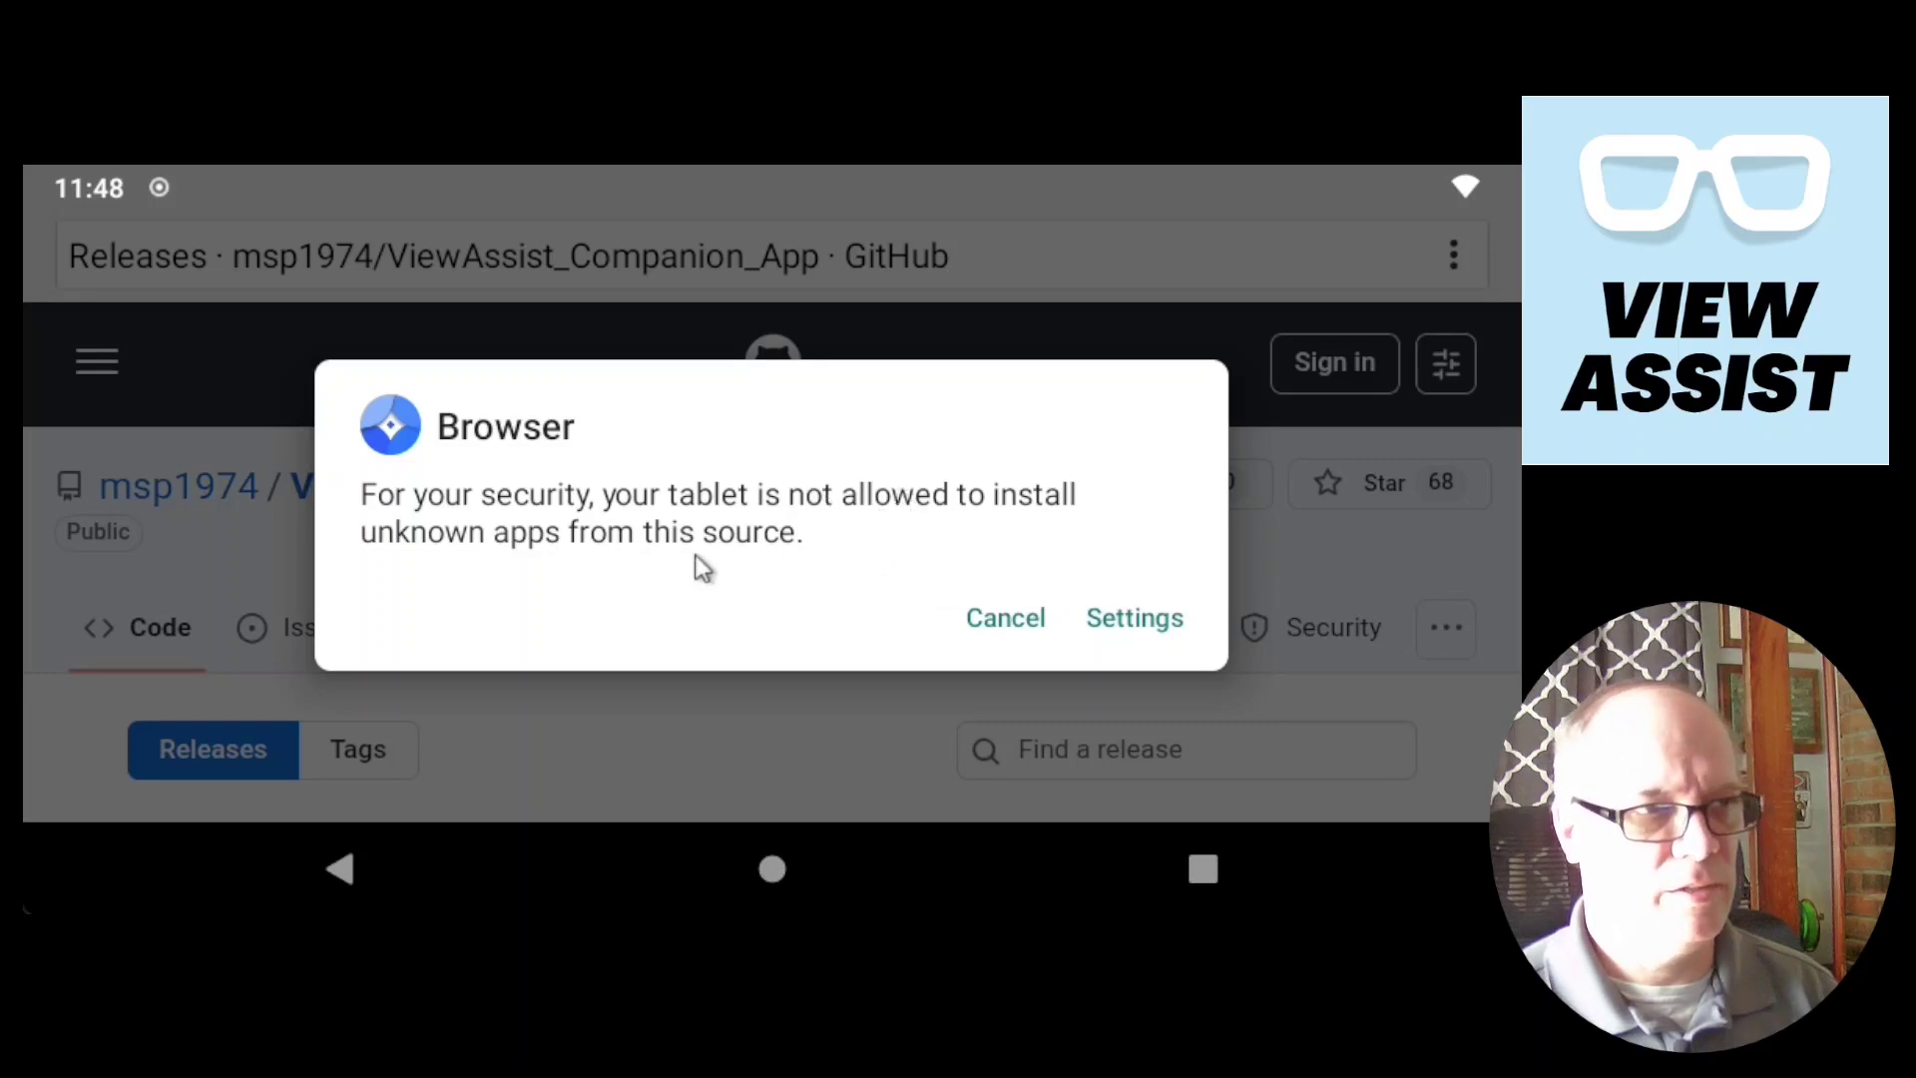
click(1142, 620)
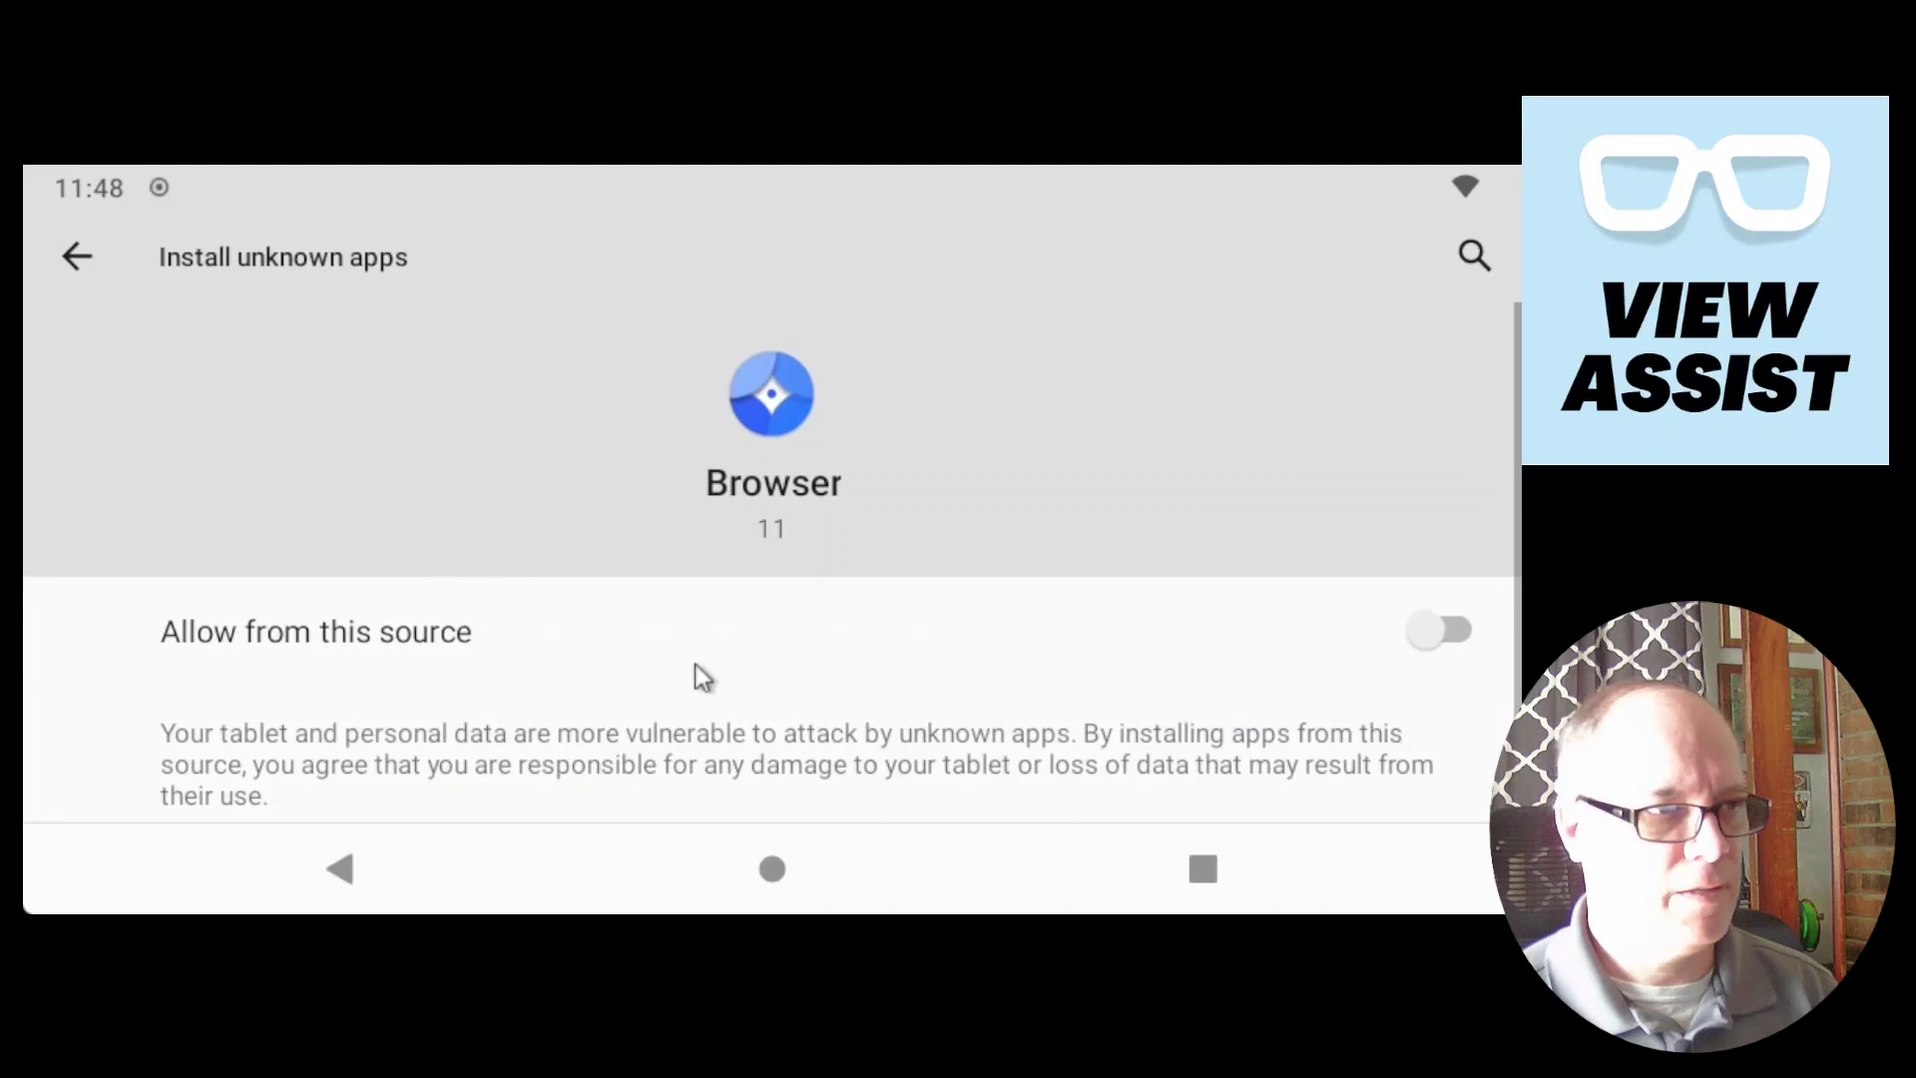
click(1449, 640)
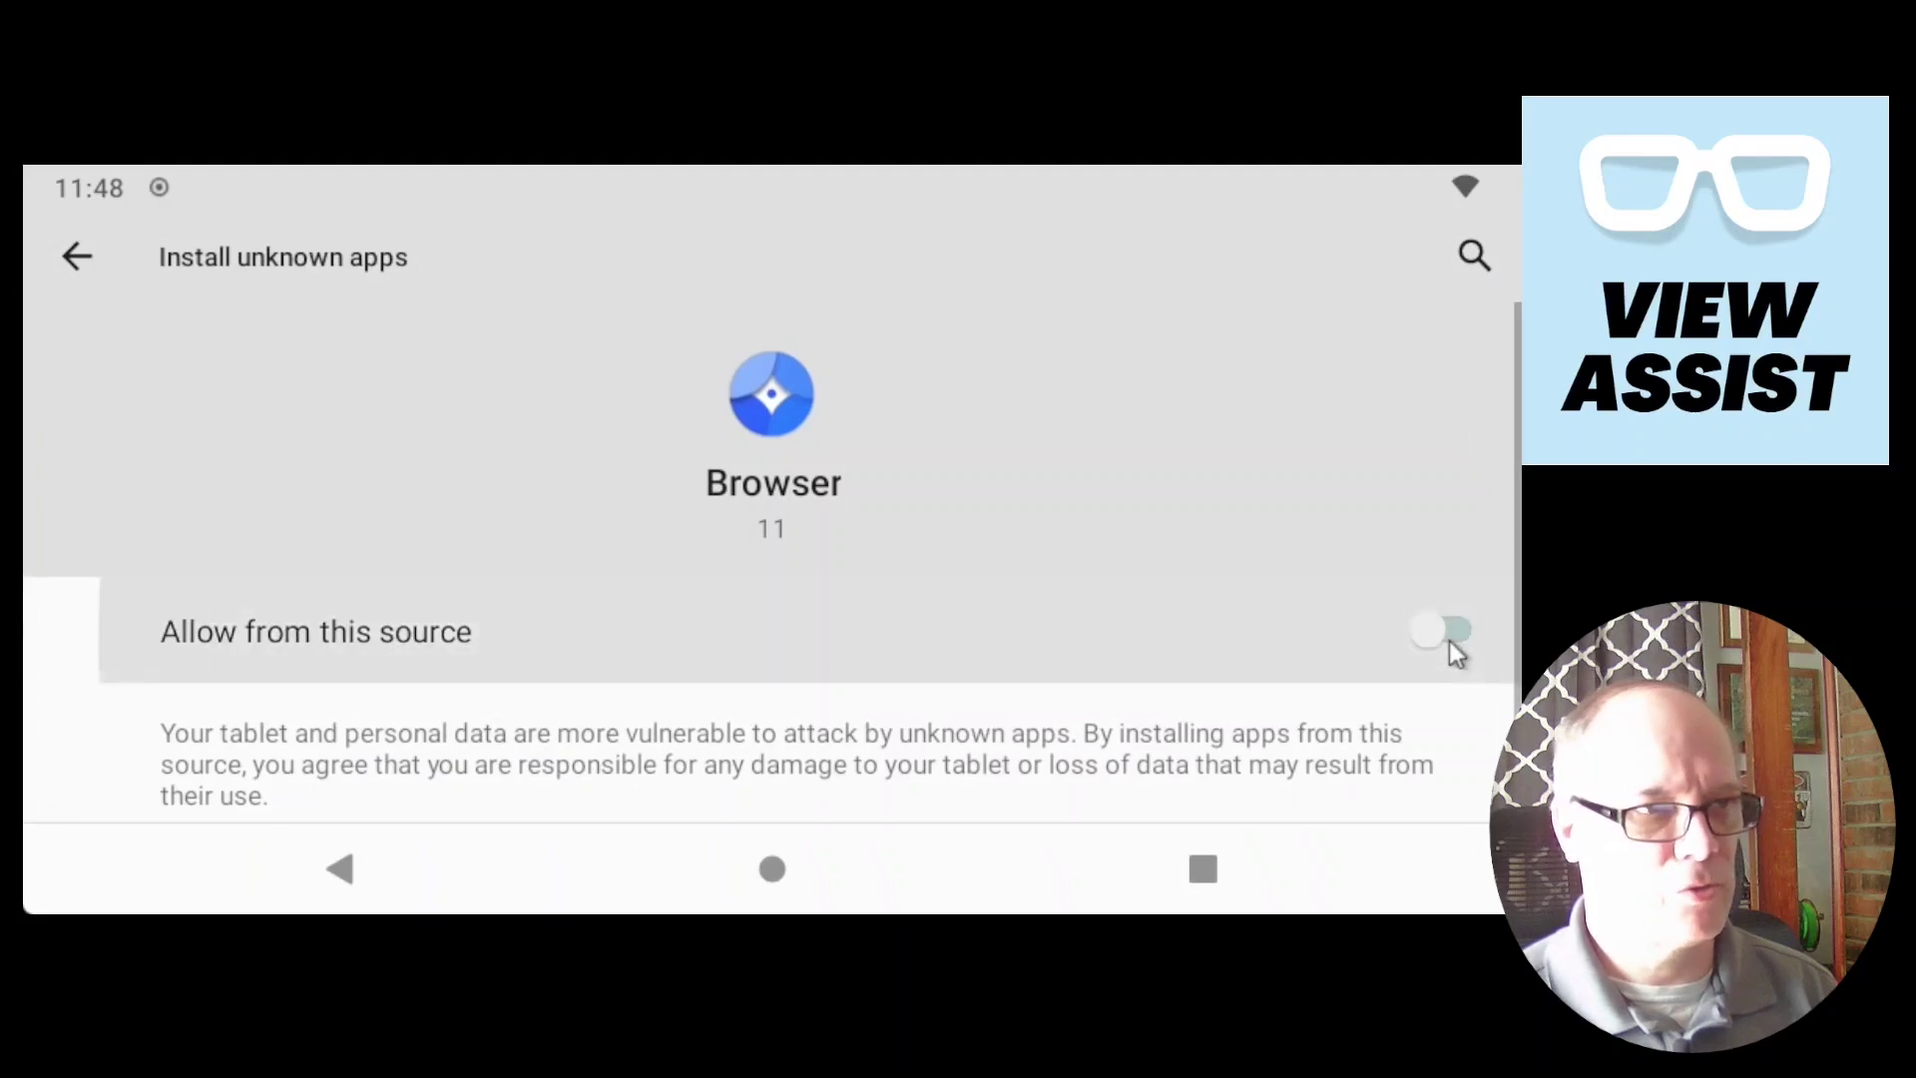
click(321, 865)
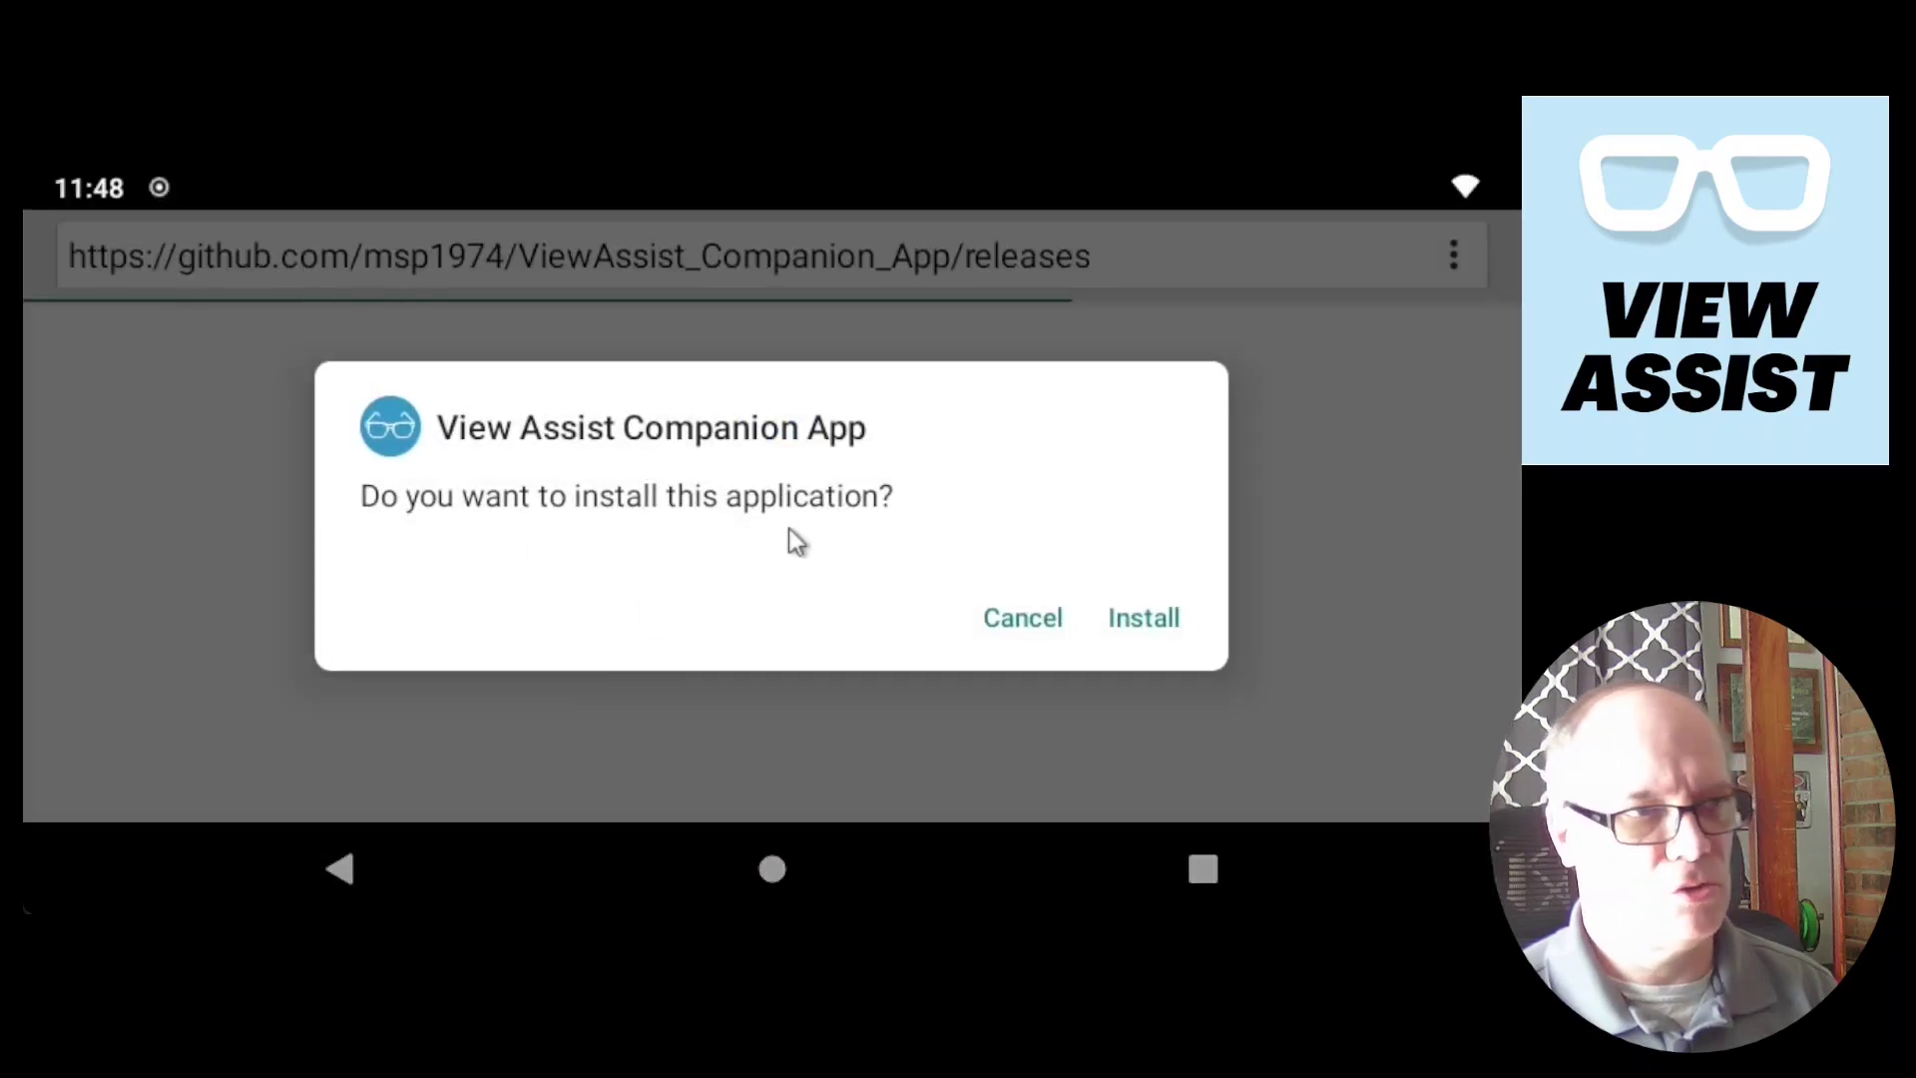
click(1134, 632)
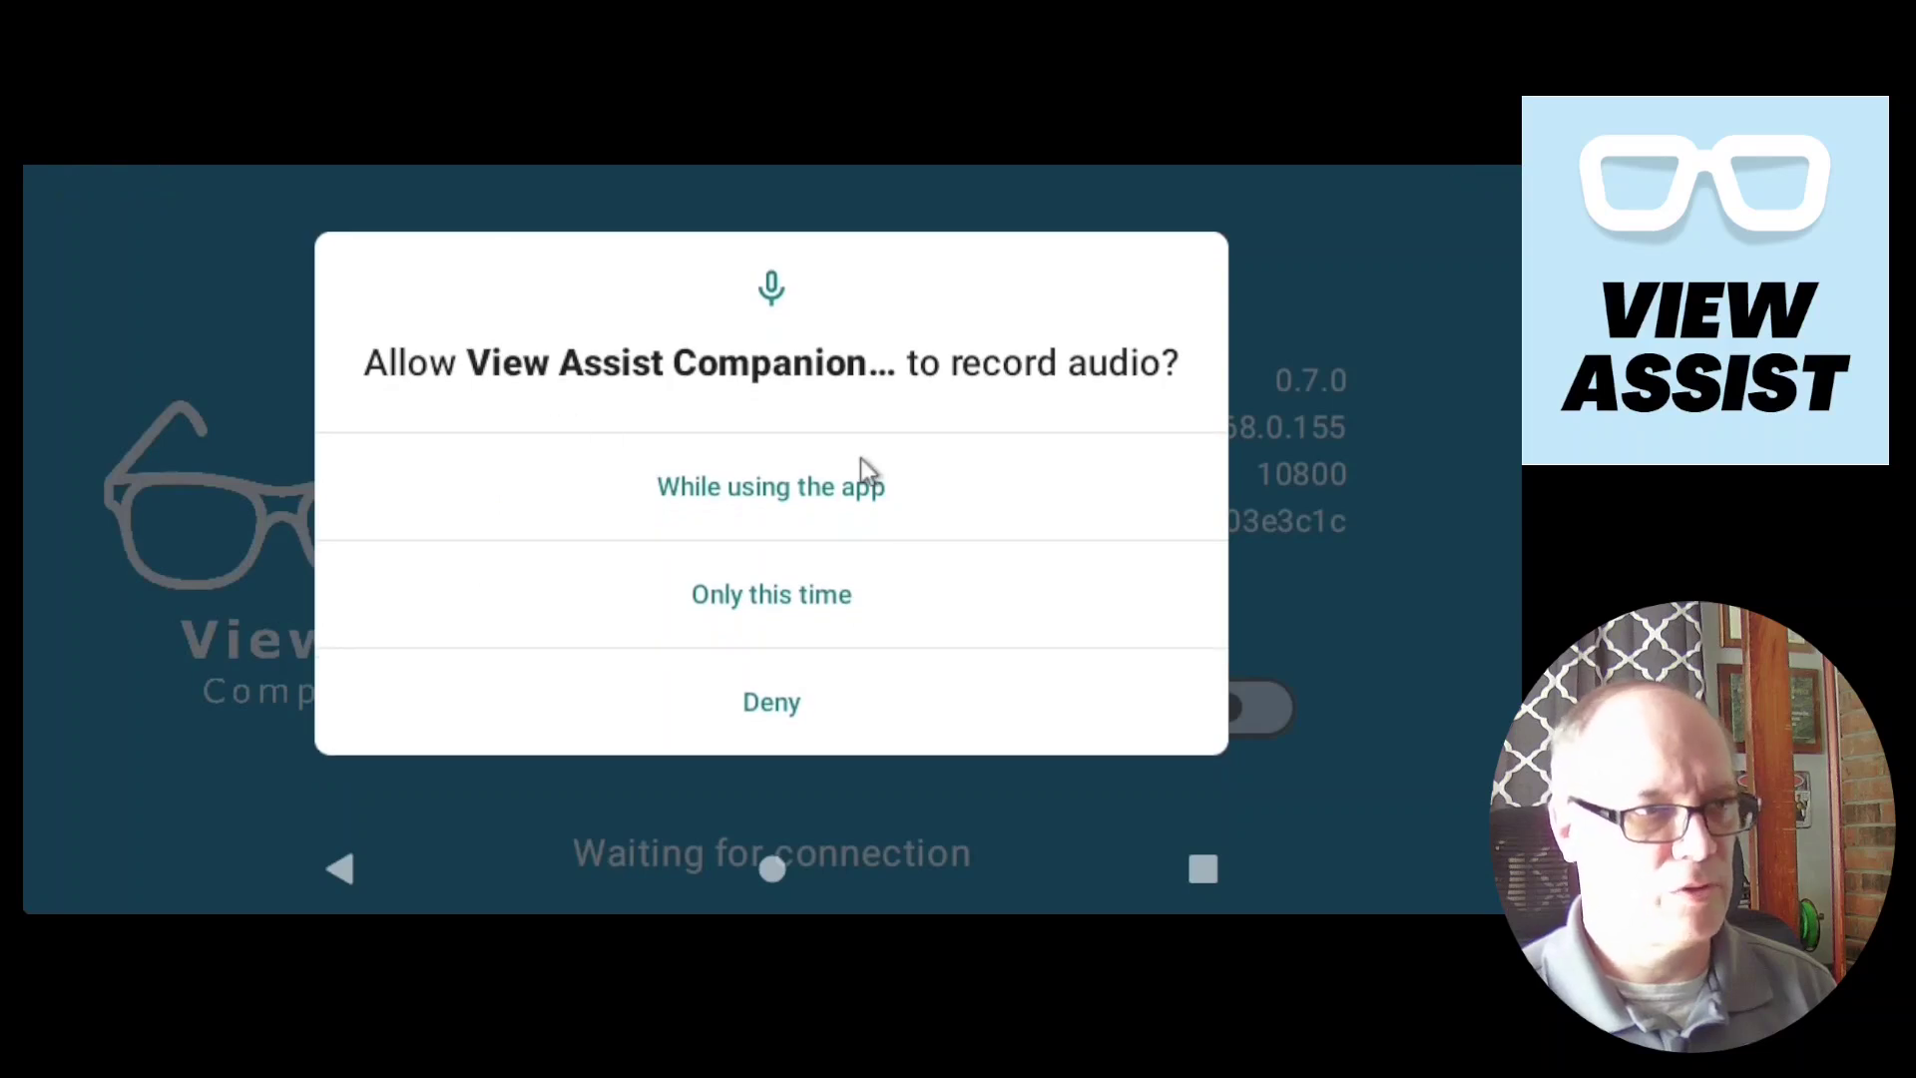
- Grant the companion app audio recording, media access and Modify system settings permission
click(757, 495)
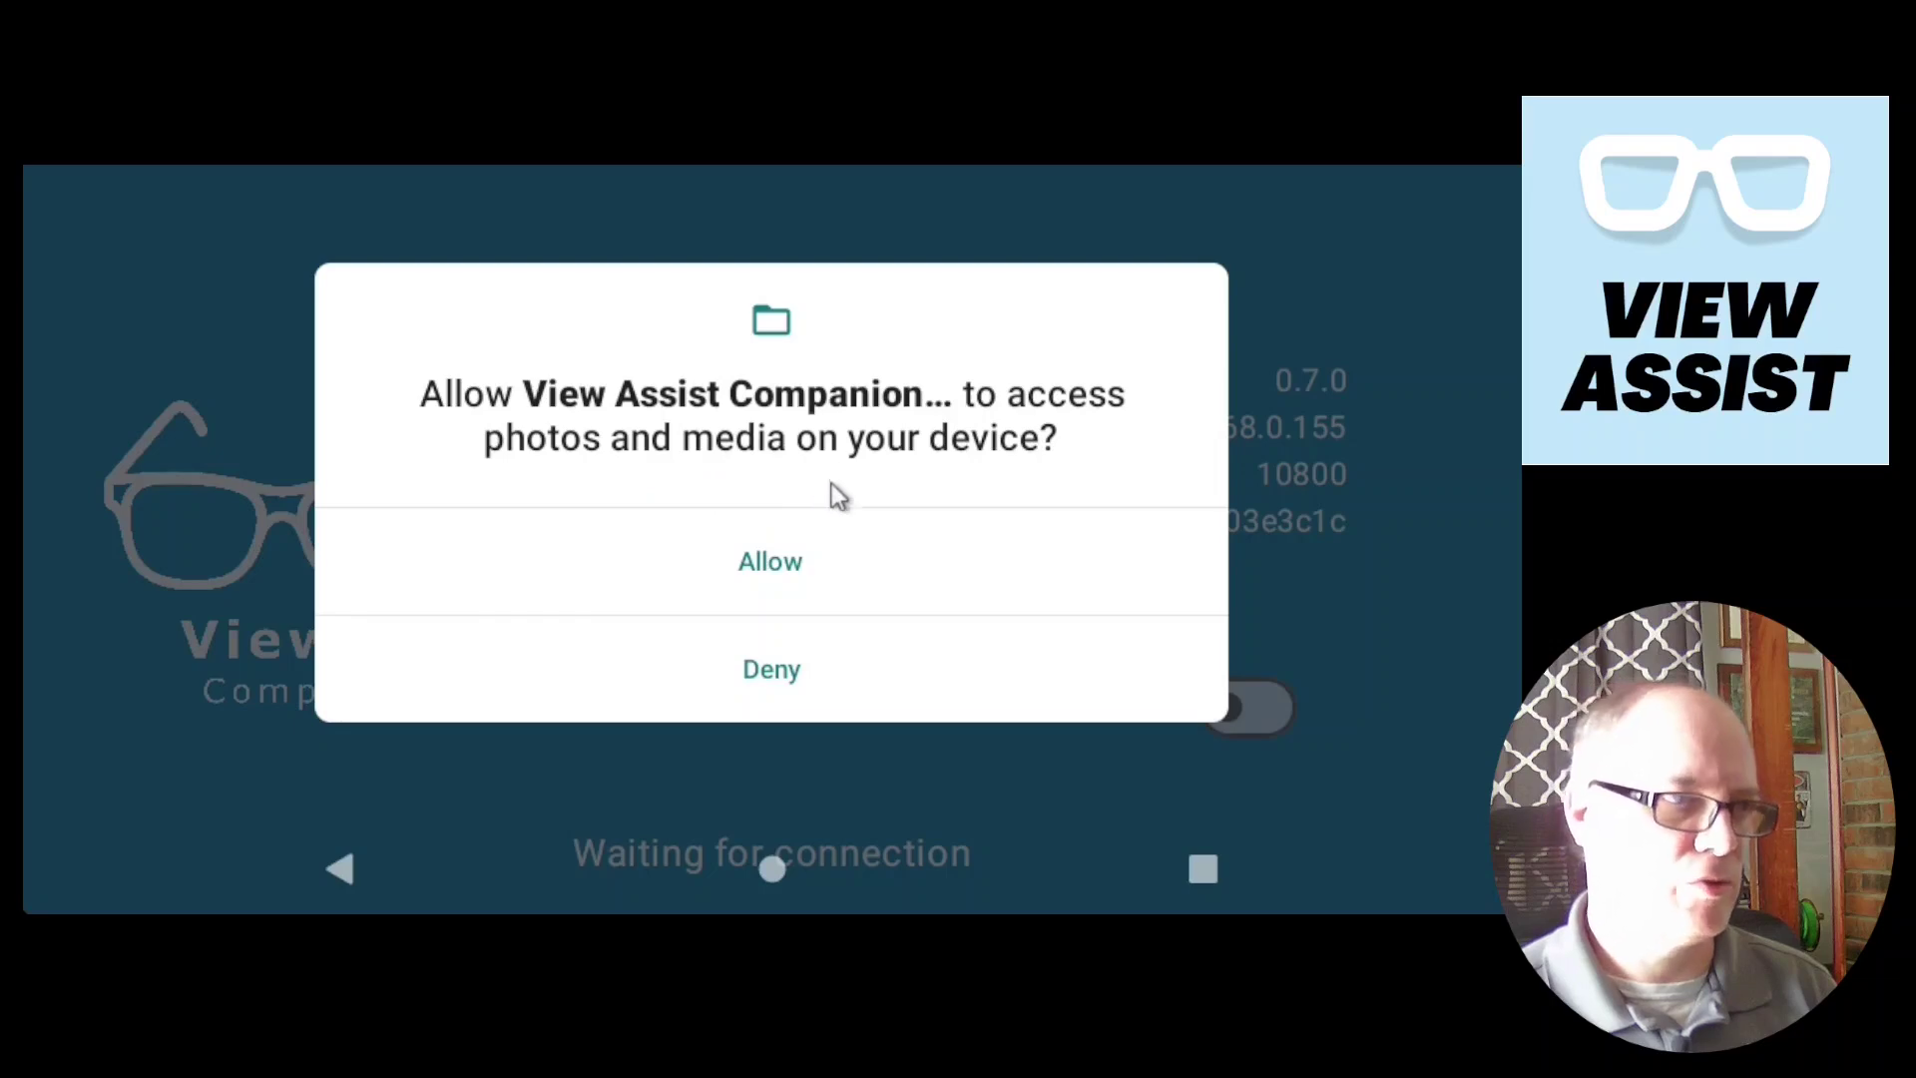
click(789, 569)
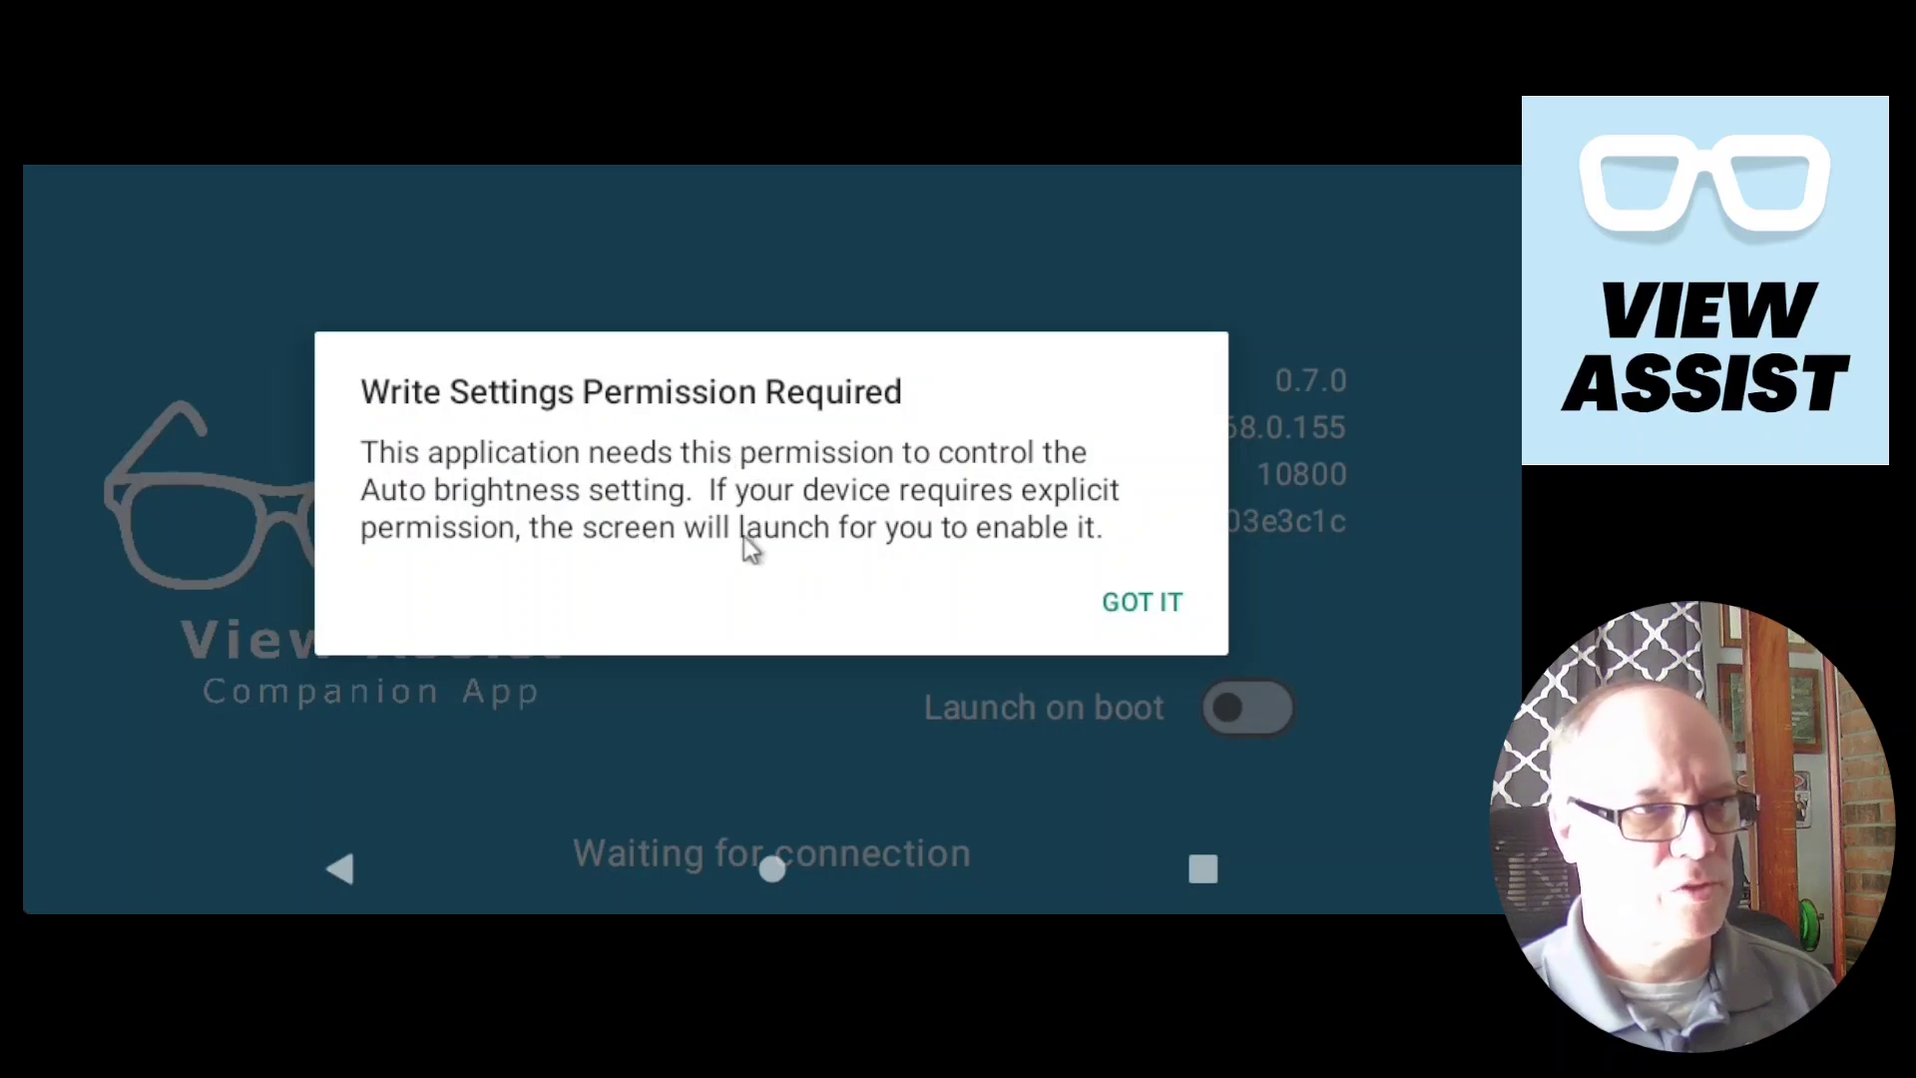
click(1142, 604)
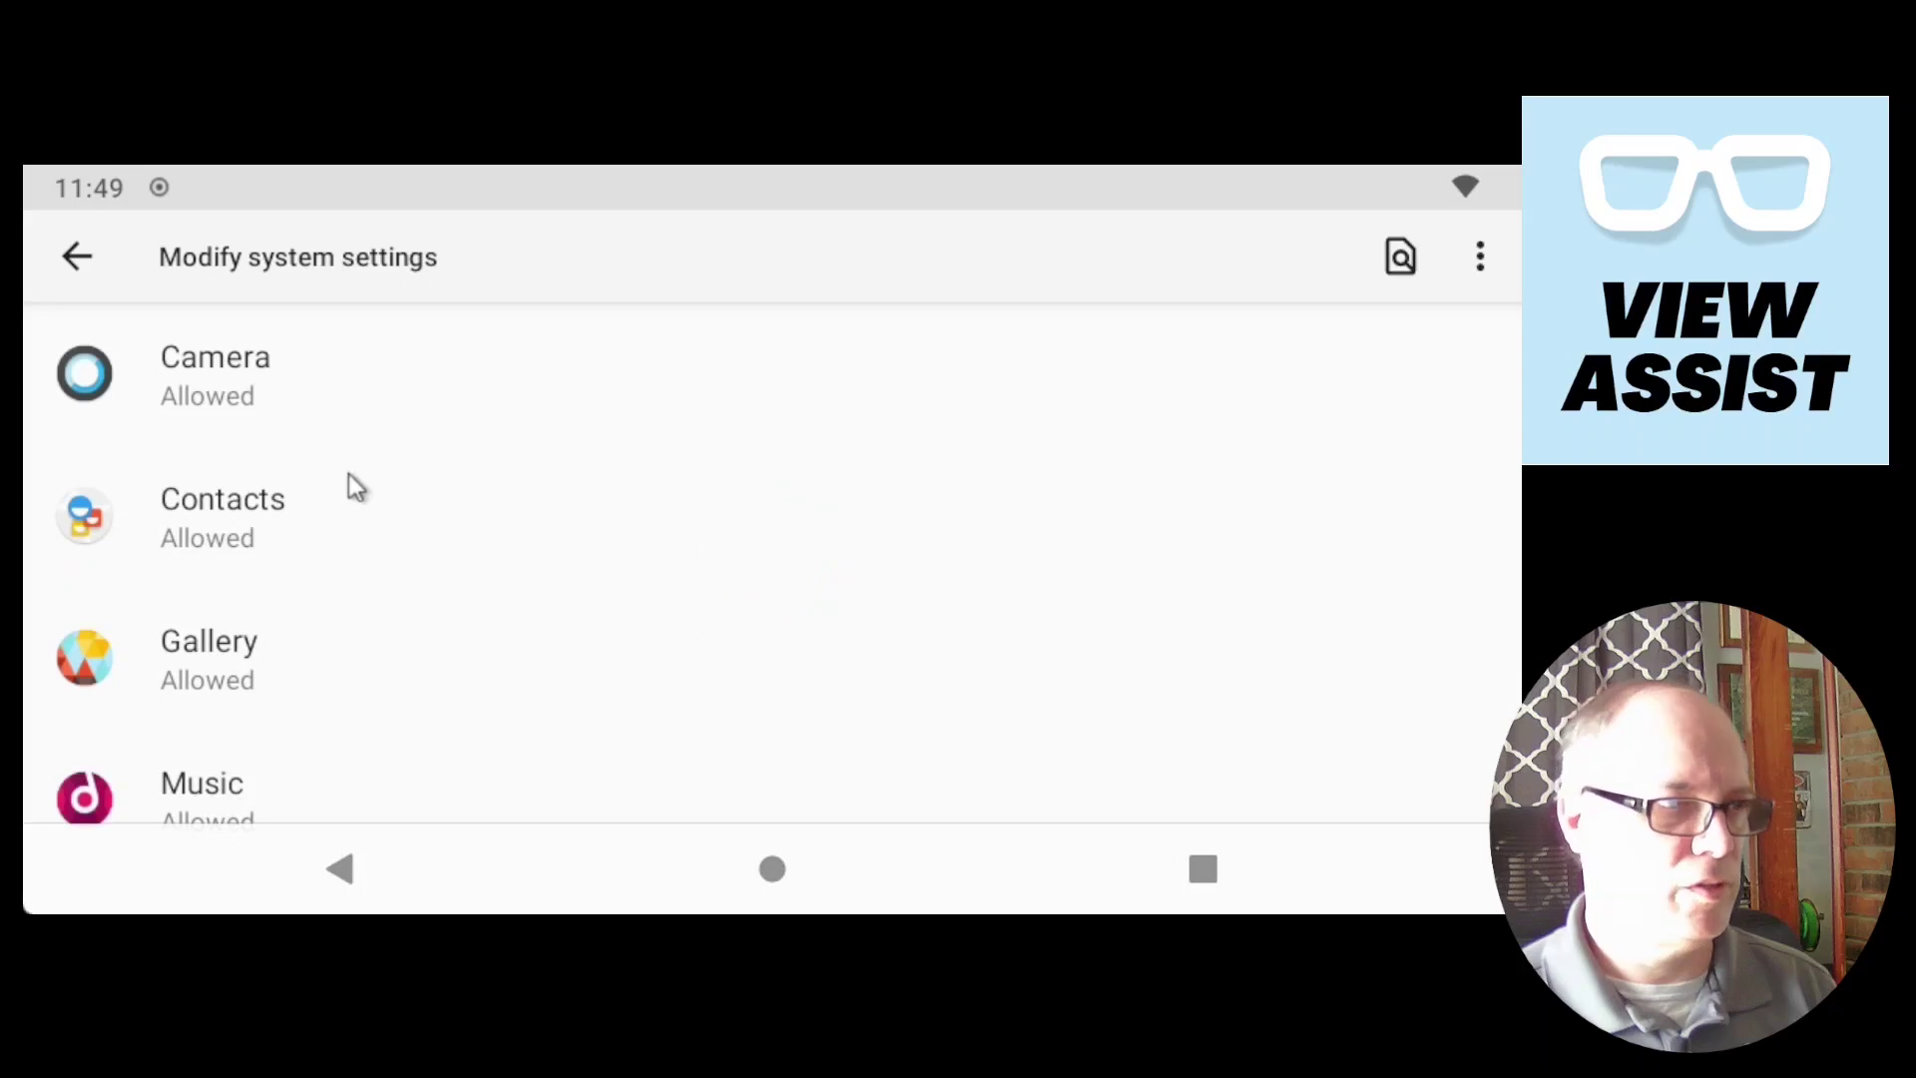
scroll(353, 473, down, 2)
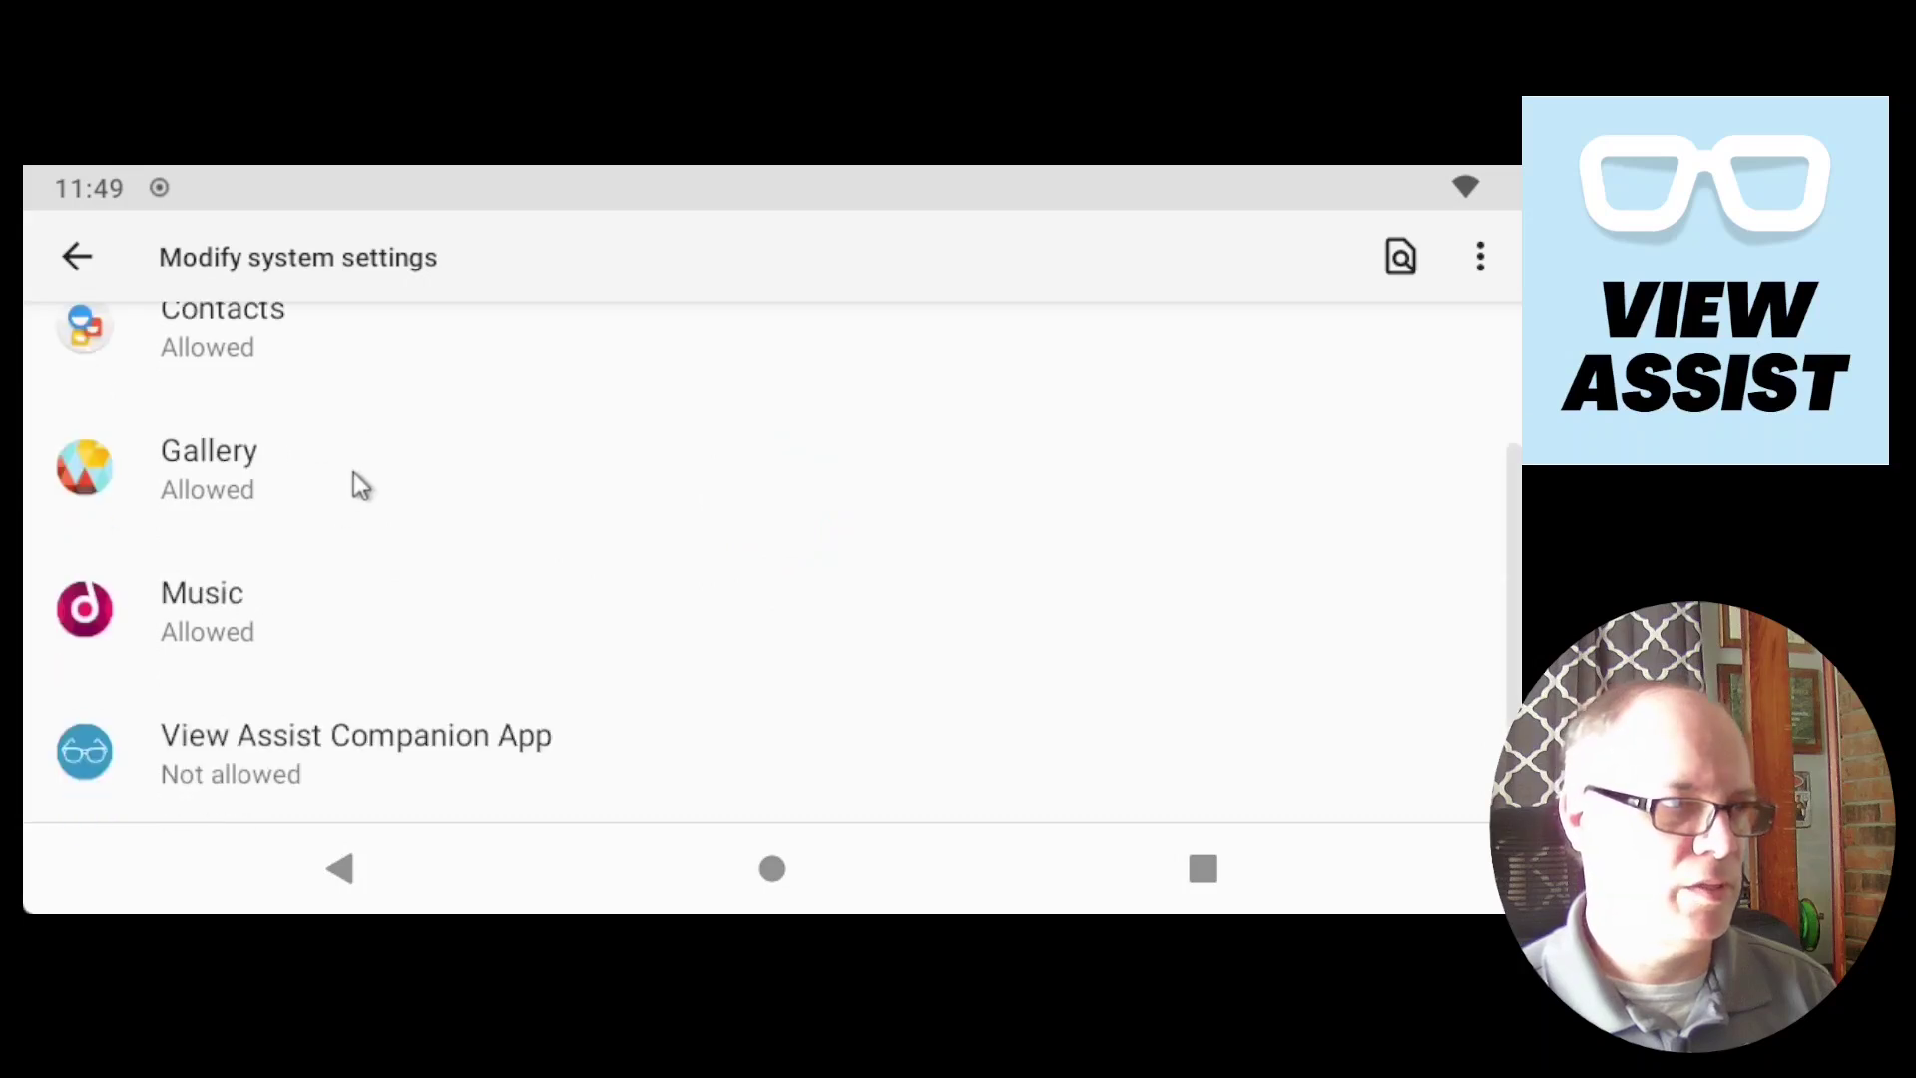
click(254, 766)
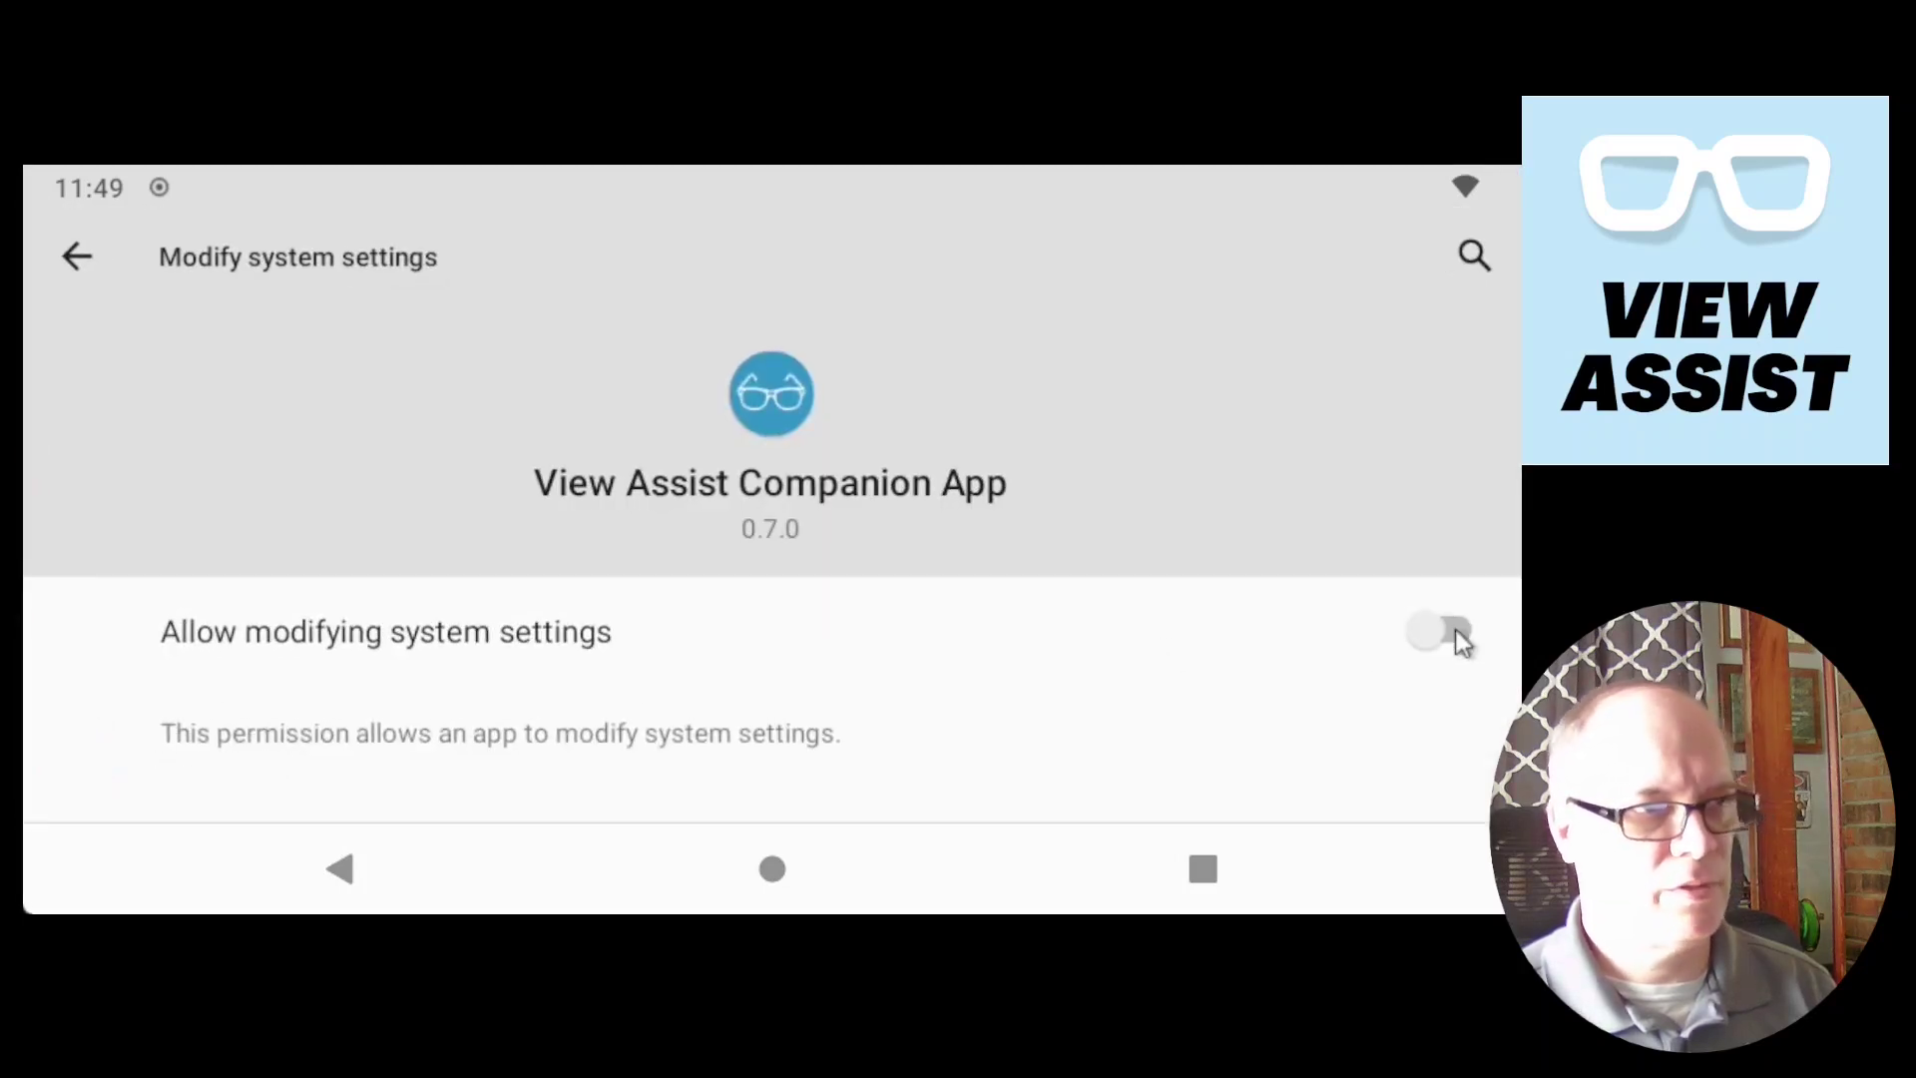
click(1447, 630)
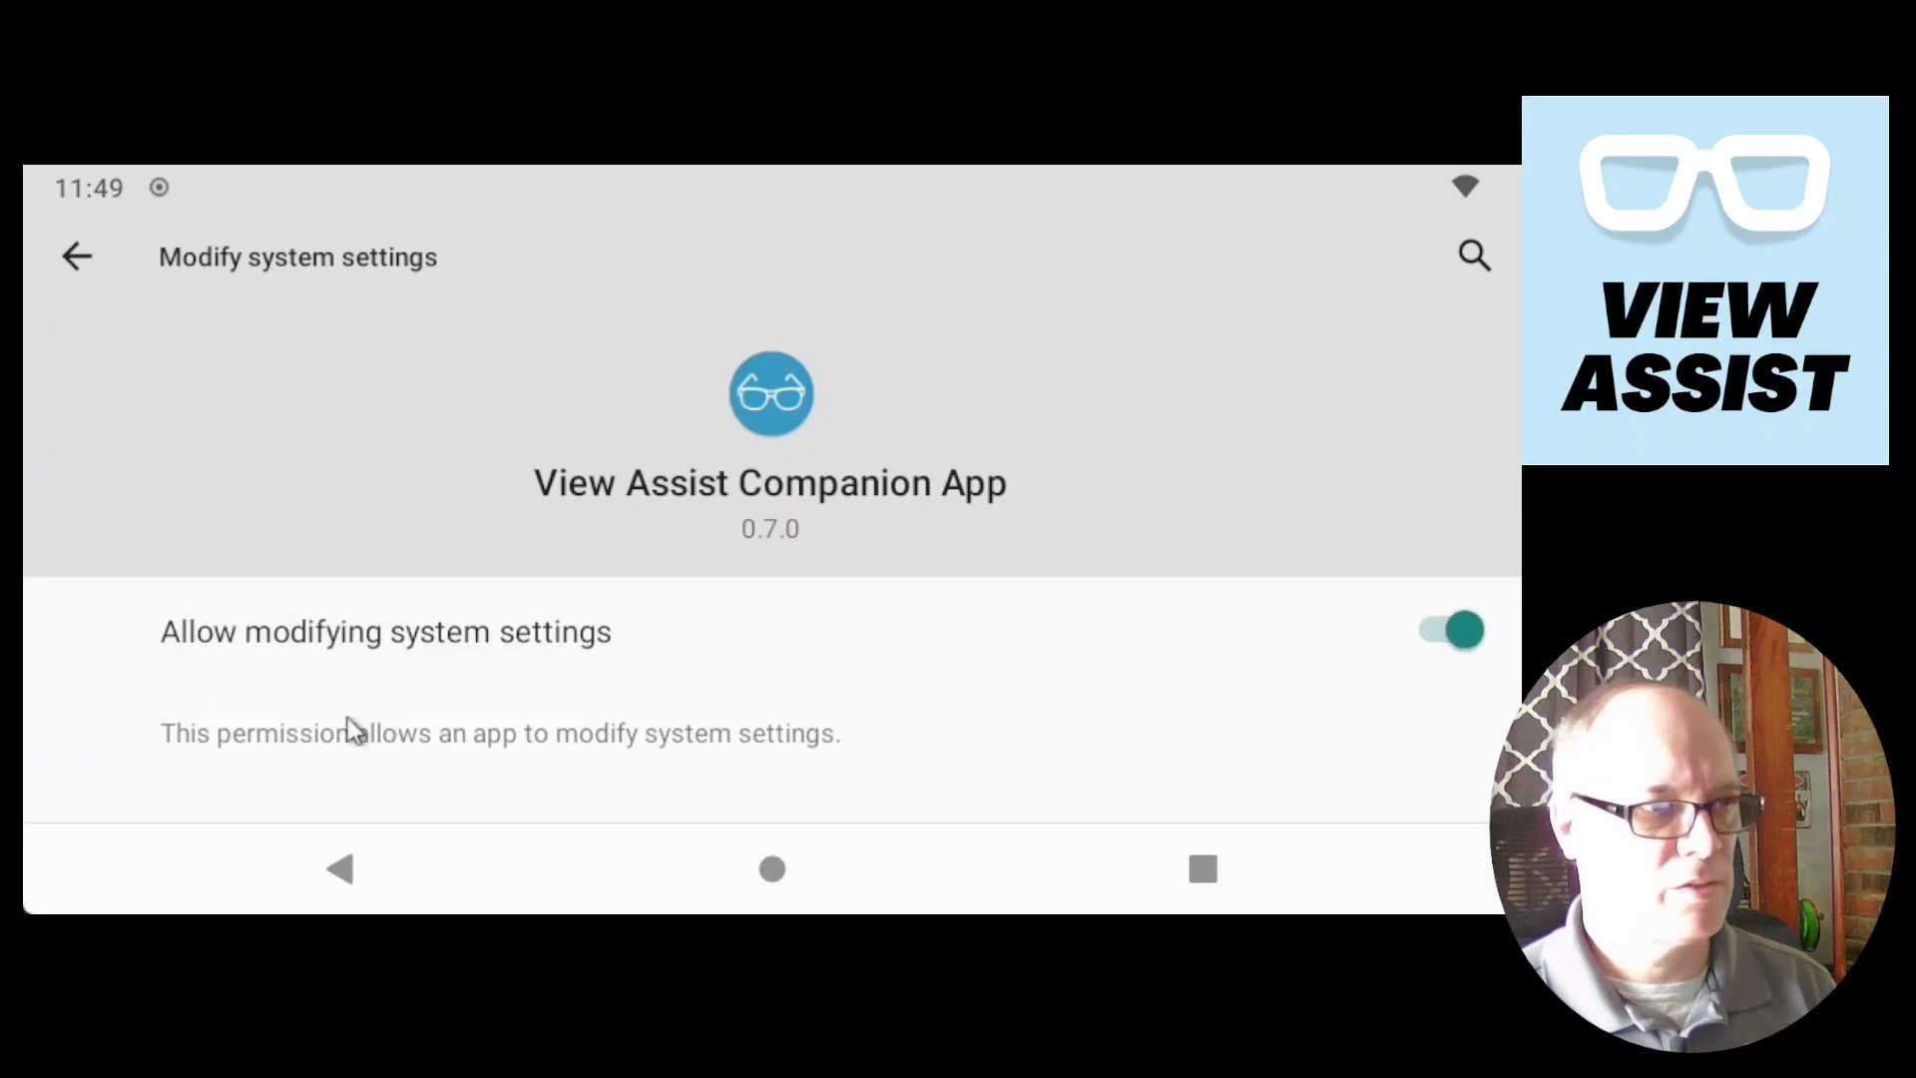
click(75, 262)
click(50, 251)
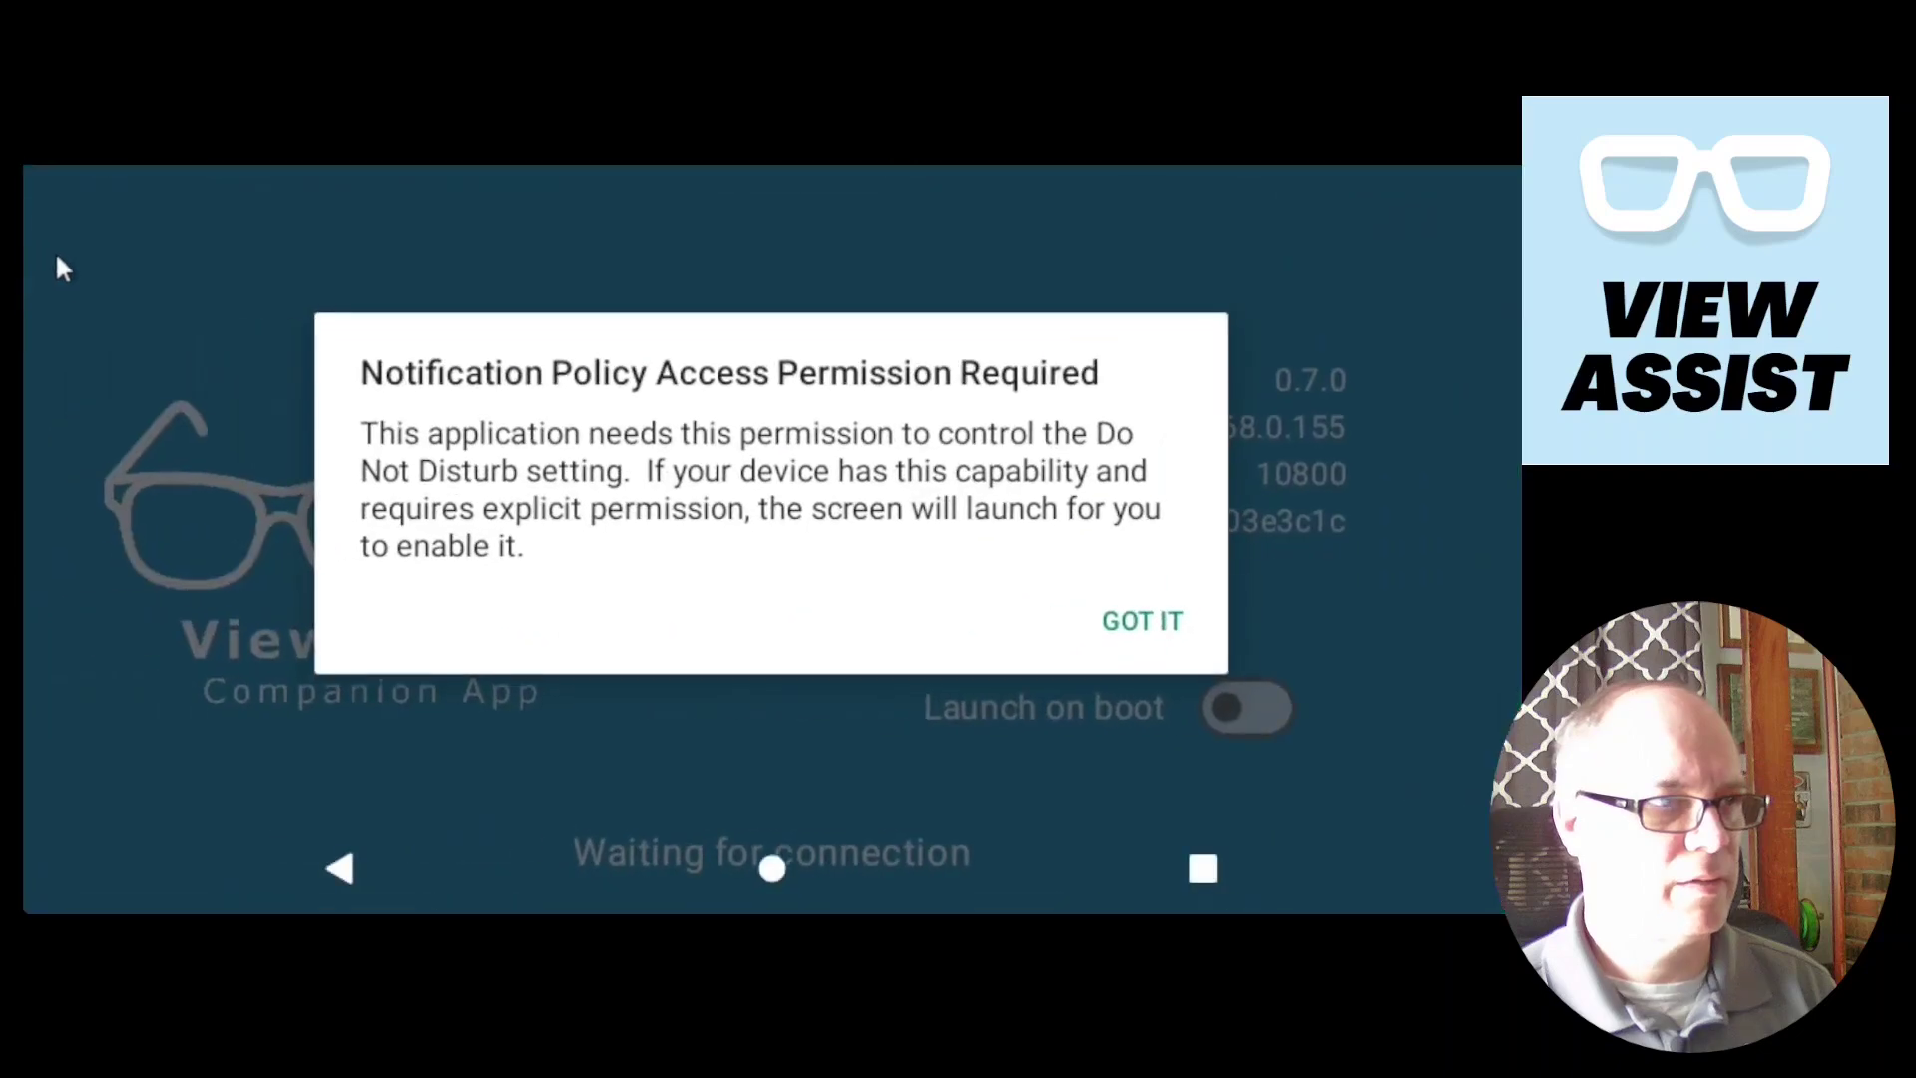
- Grant the companion app Do Not Disturb access
click(1156, 629)
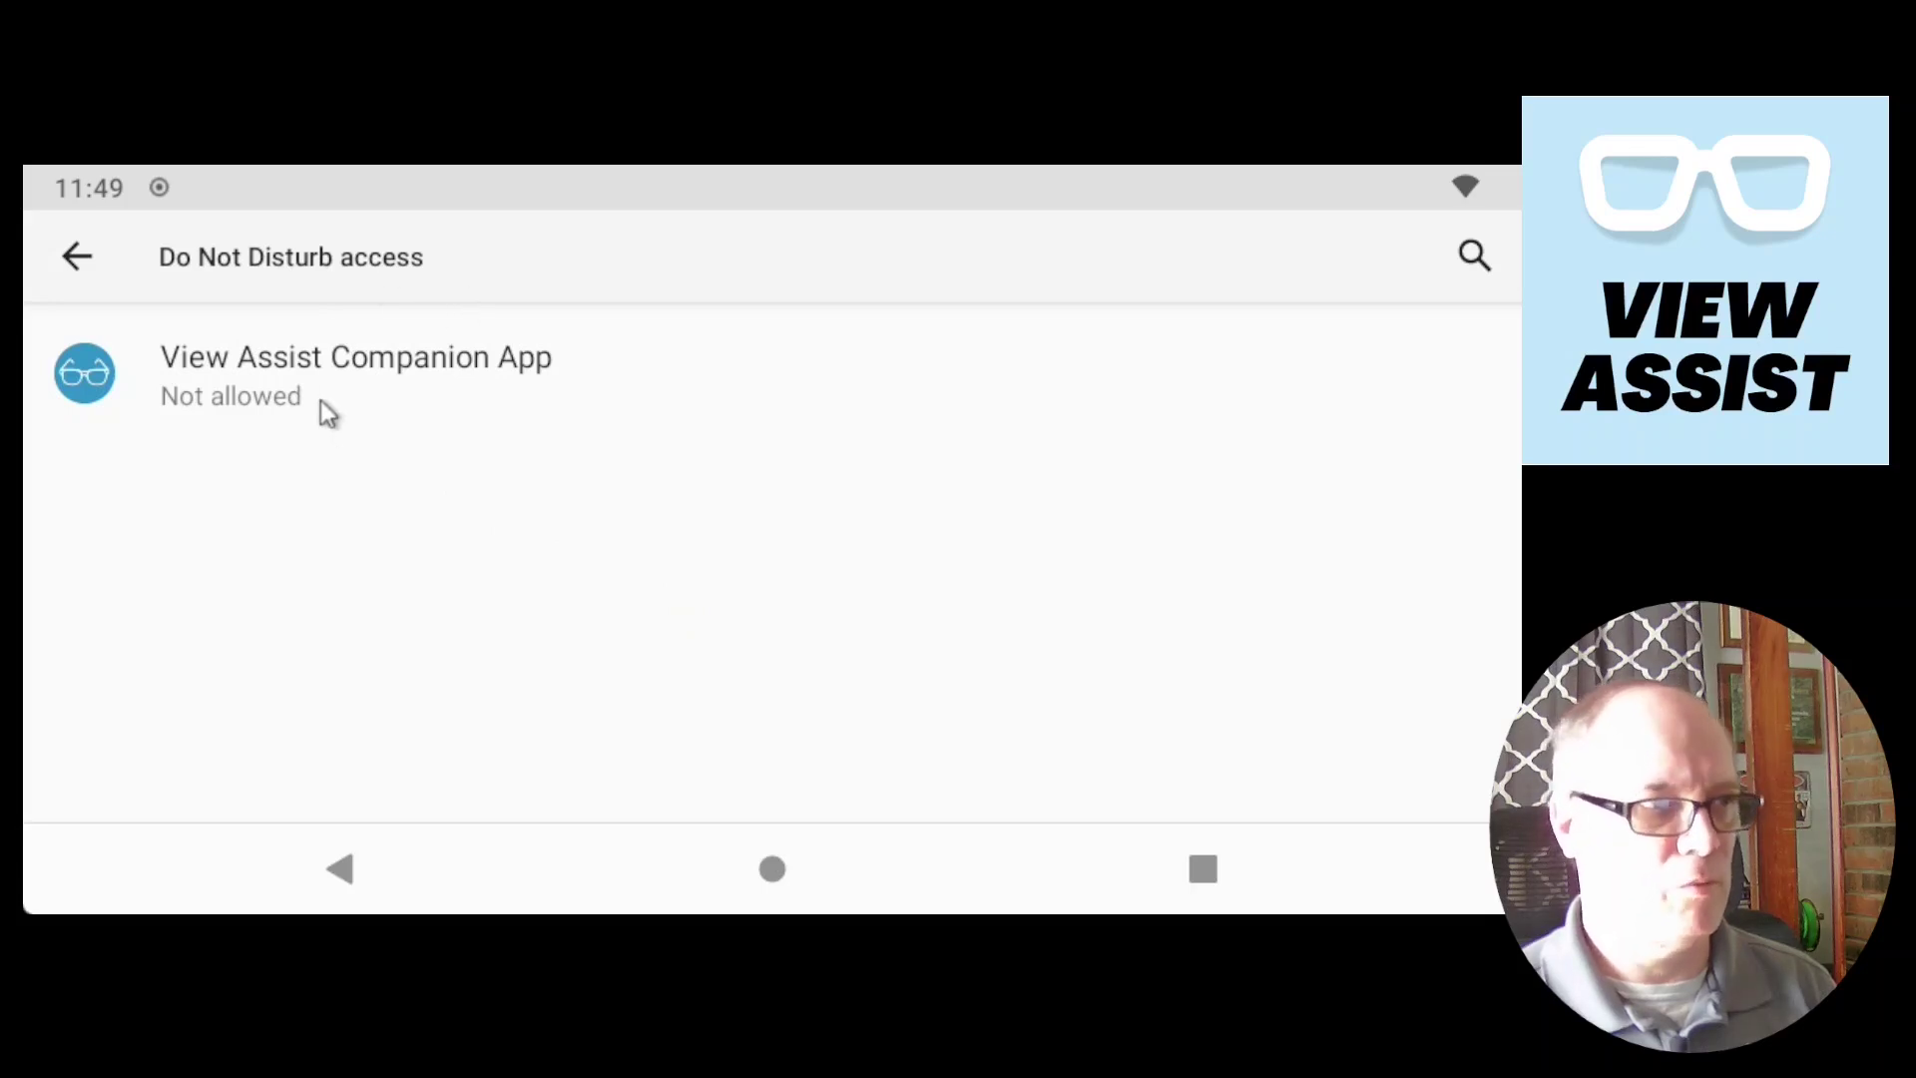
click(357, 383)
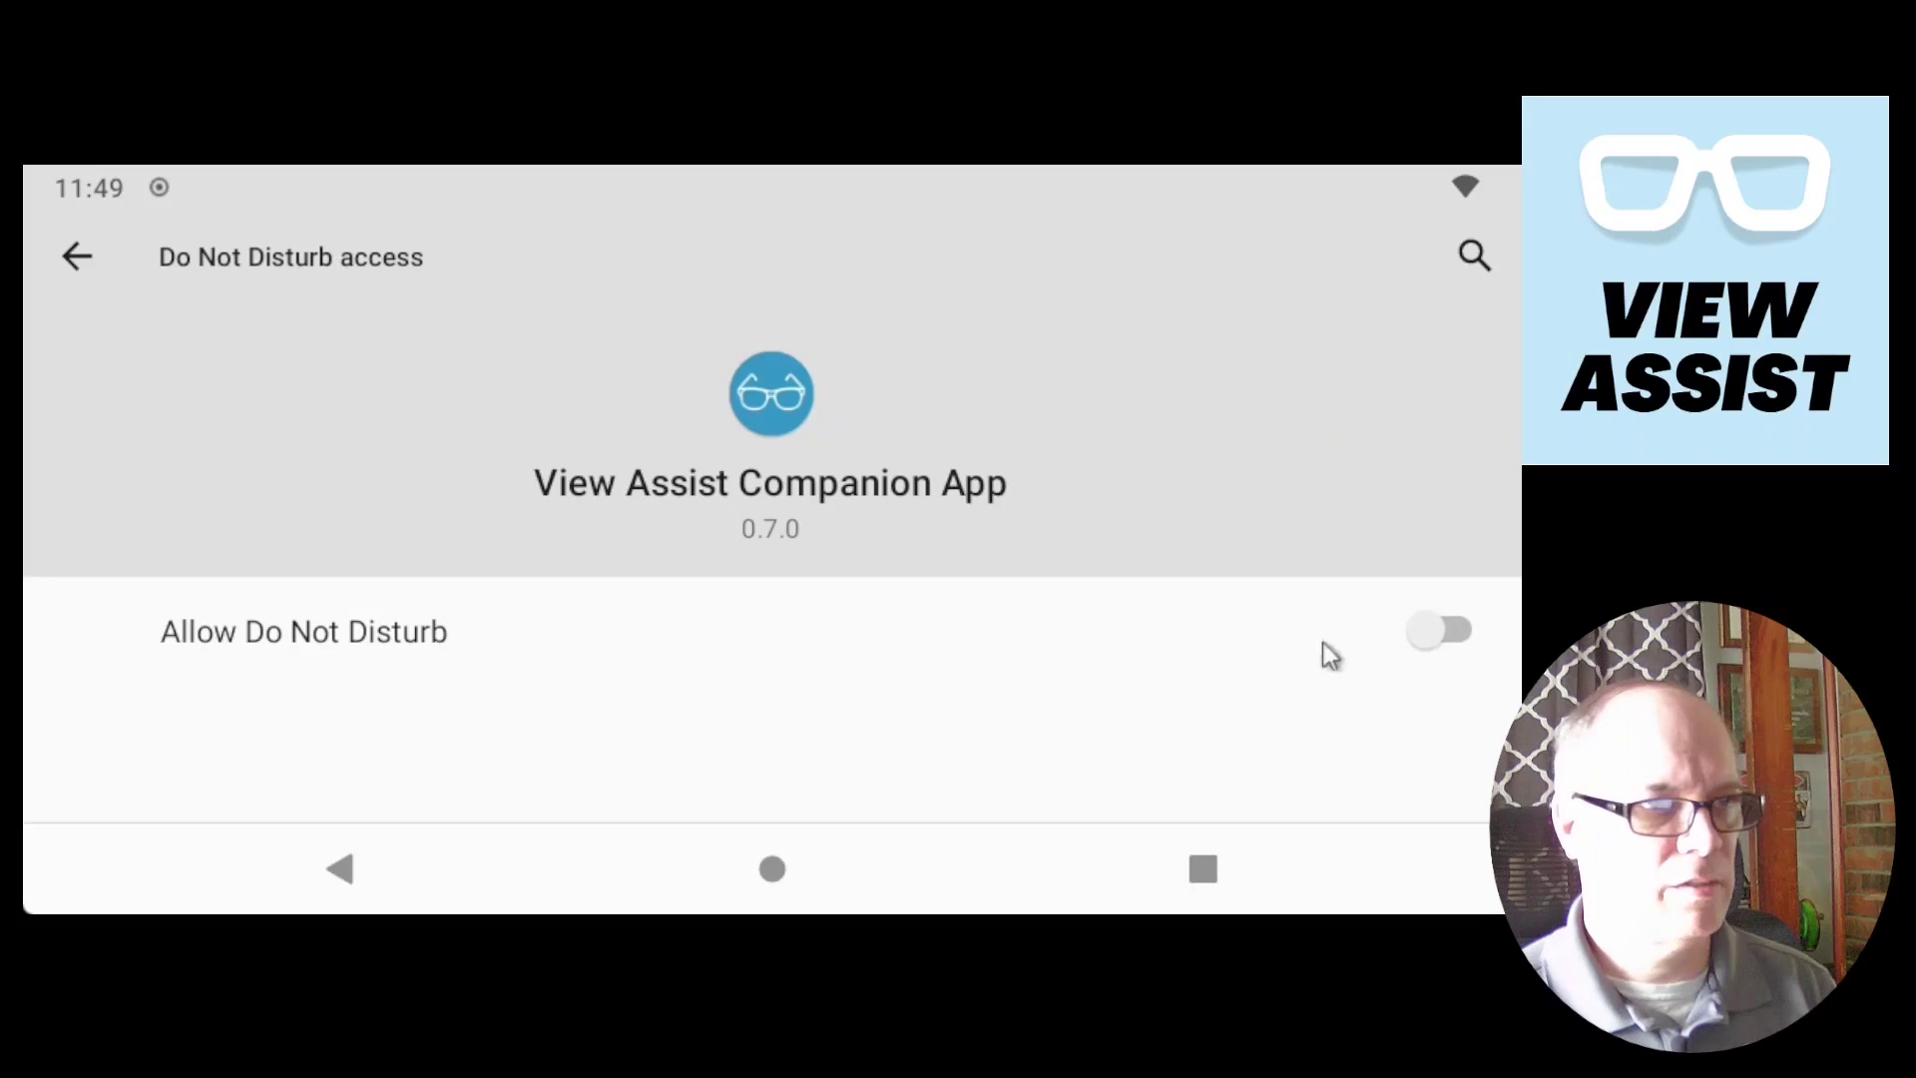
click(1439, 637)
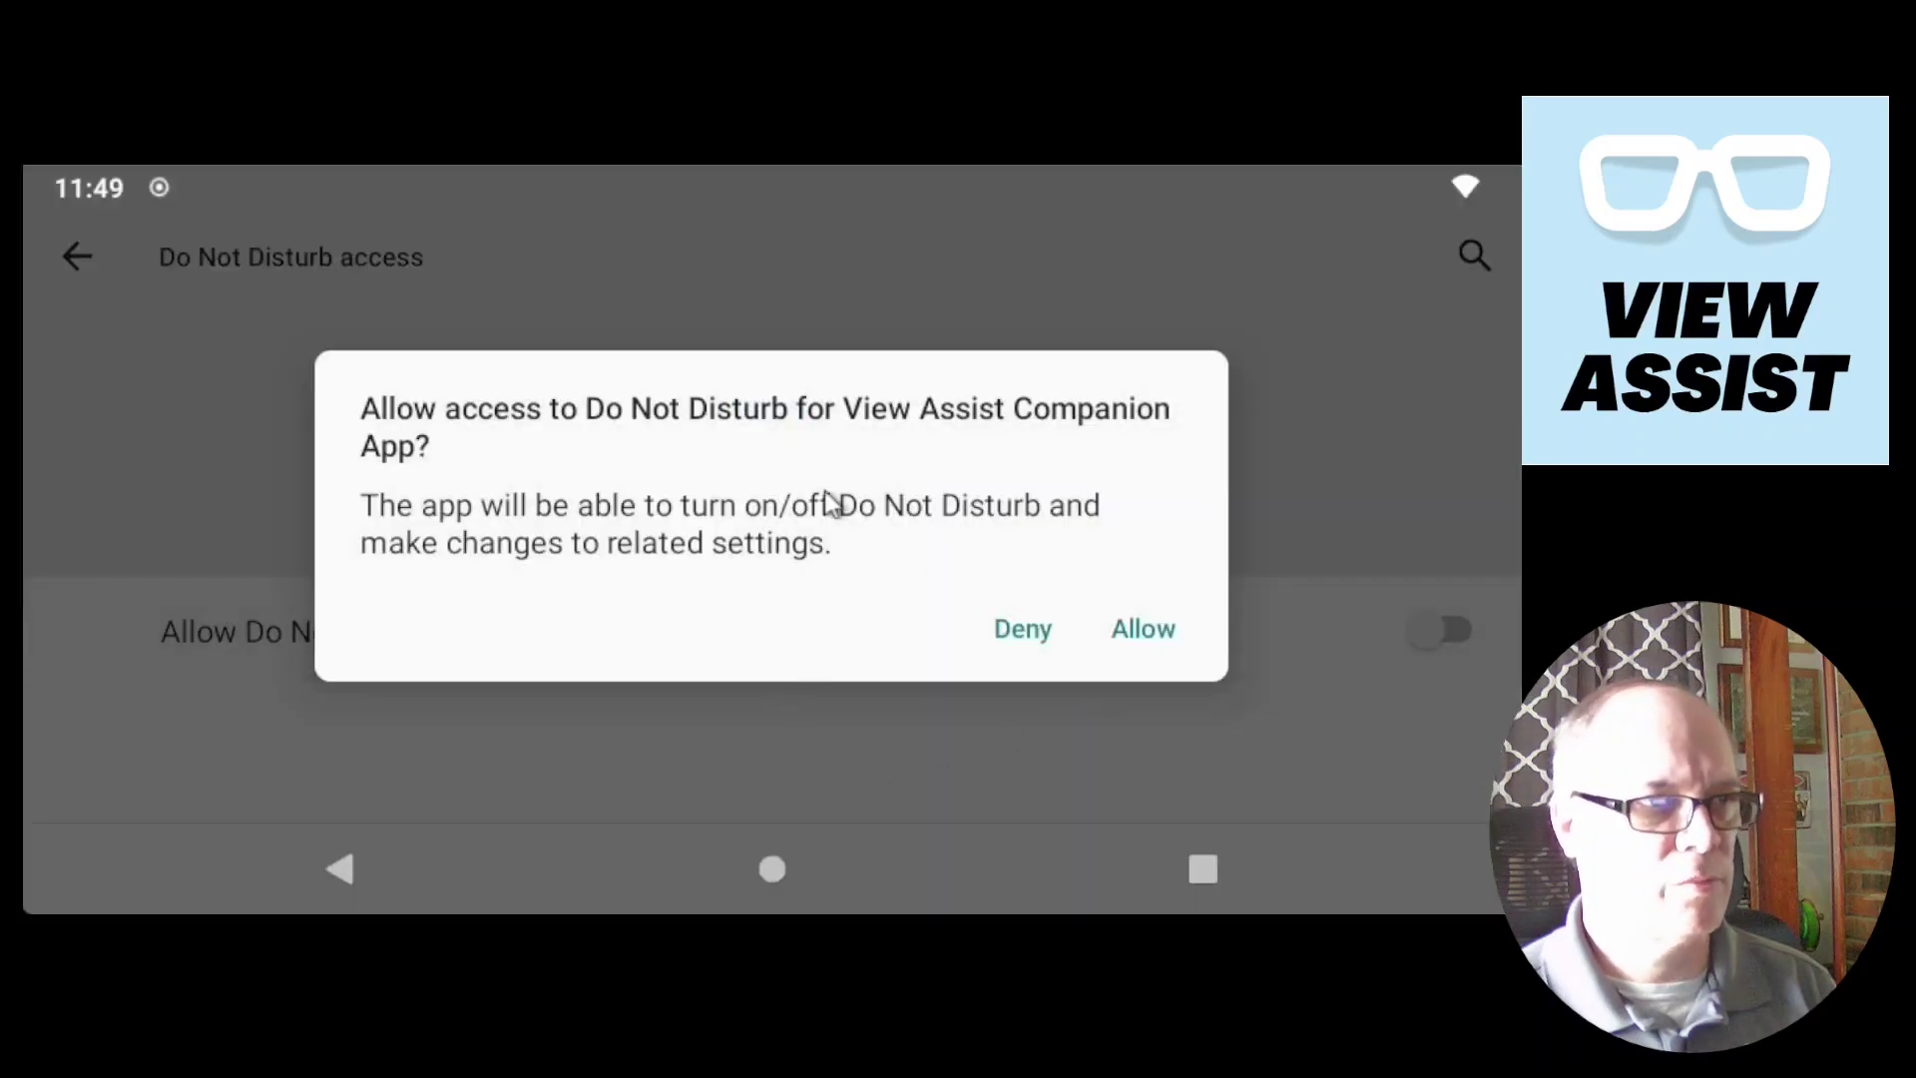
click(1139, 632)
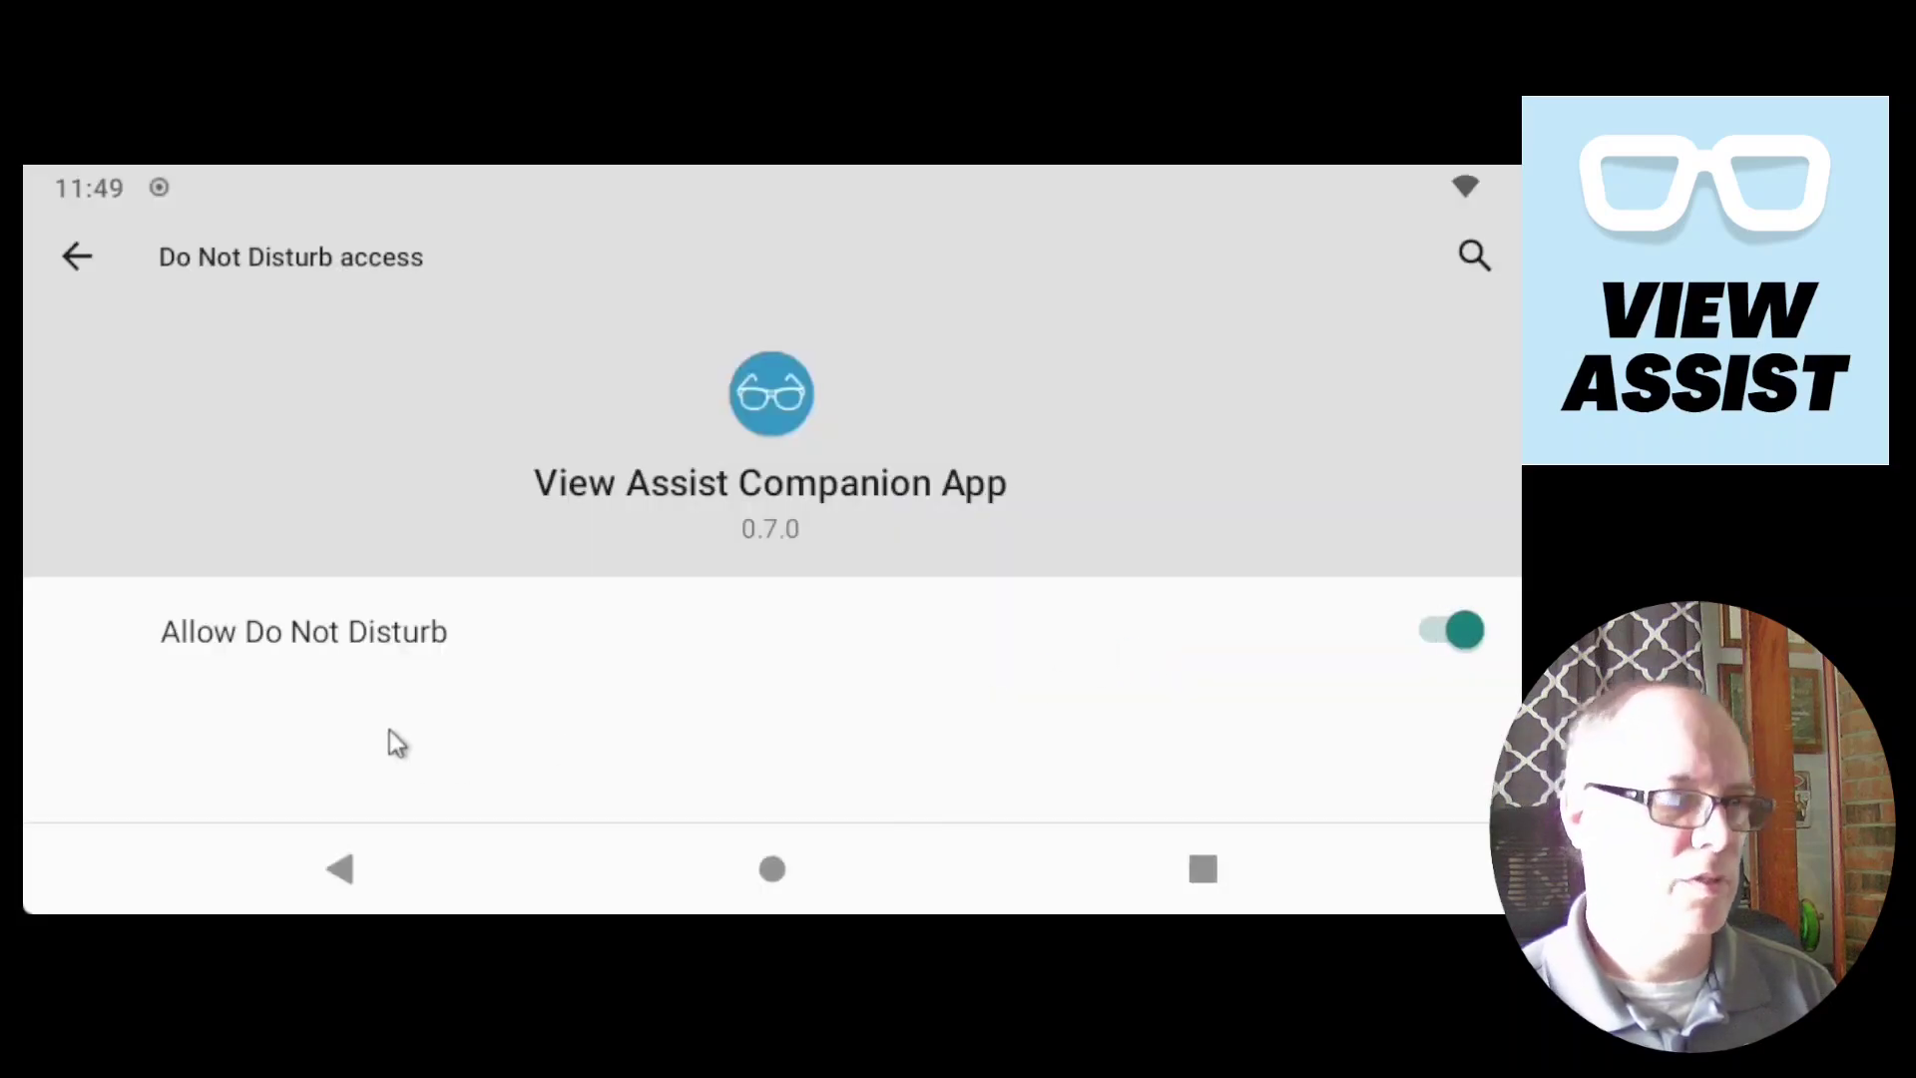
click(78, 259)
- Dismiss the full screen notice, turn on Launch on boot, and go to the home screen
click(76, 258)
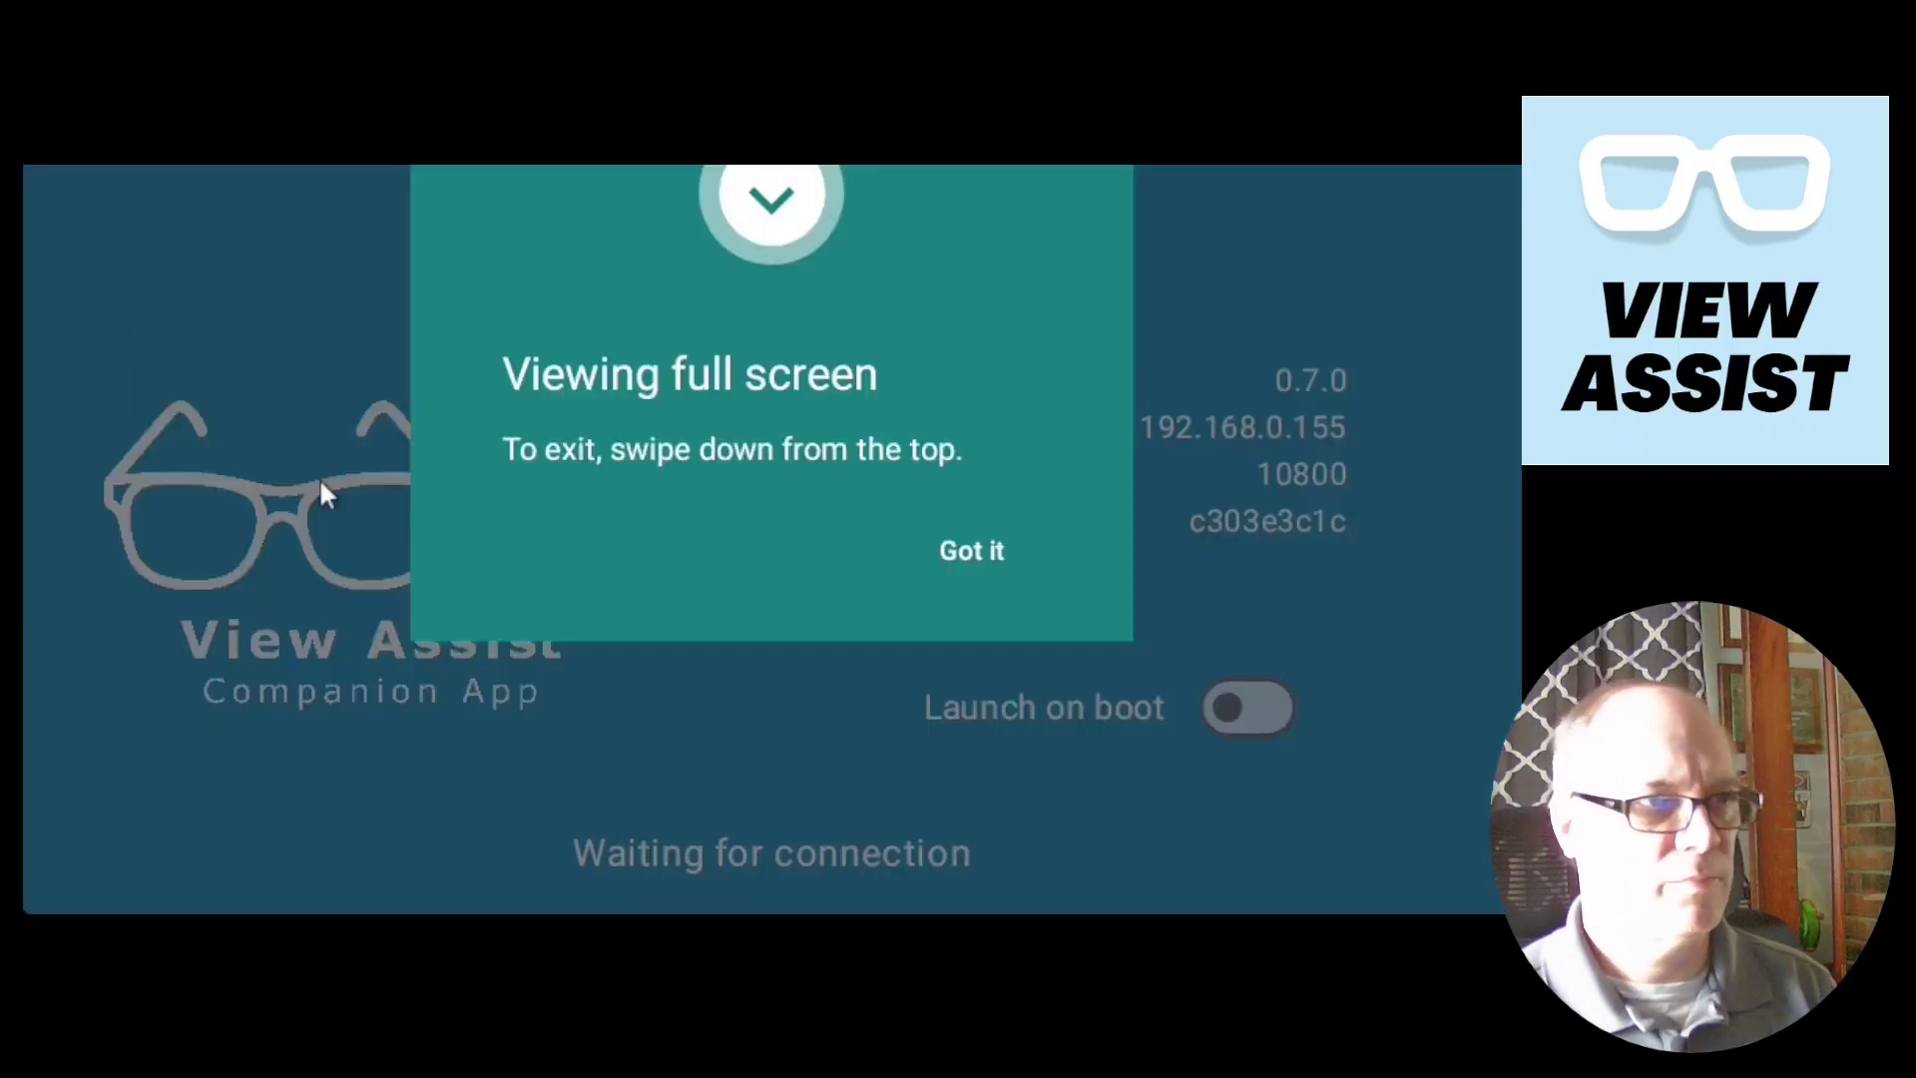
click(988, 565)
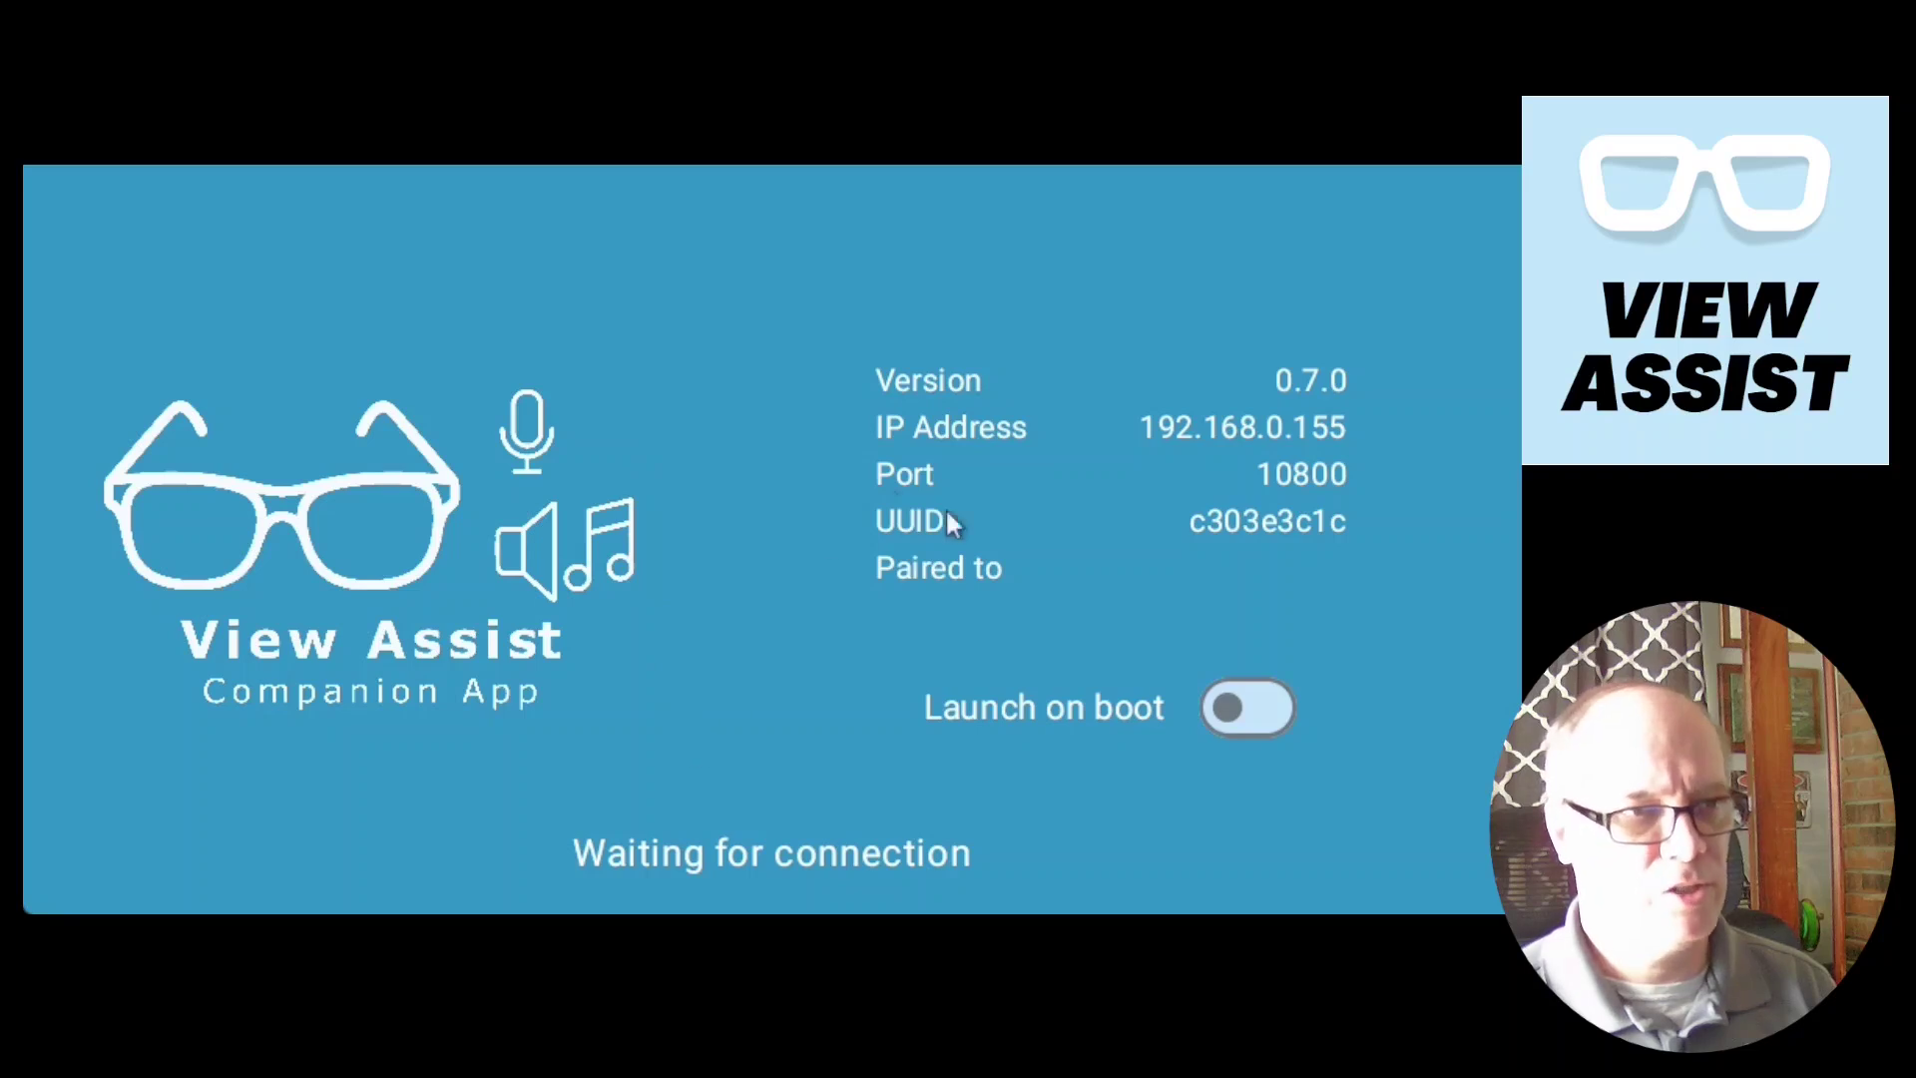
click(1253, 716)
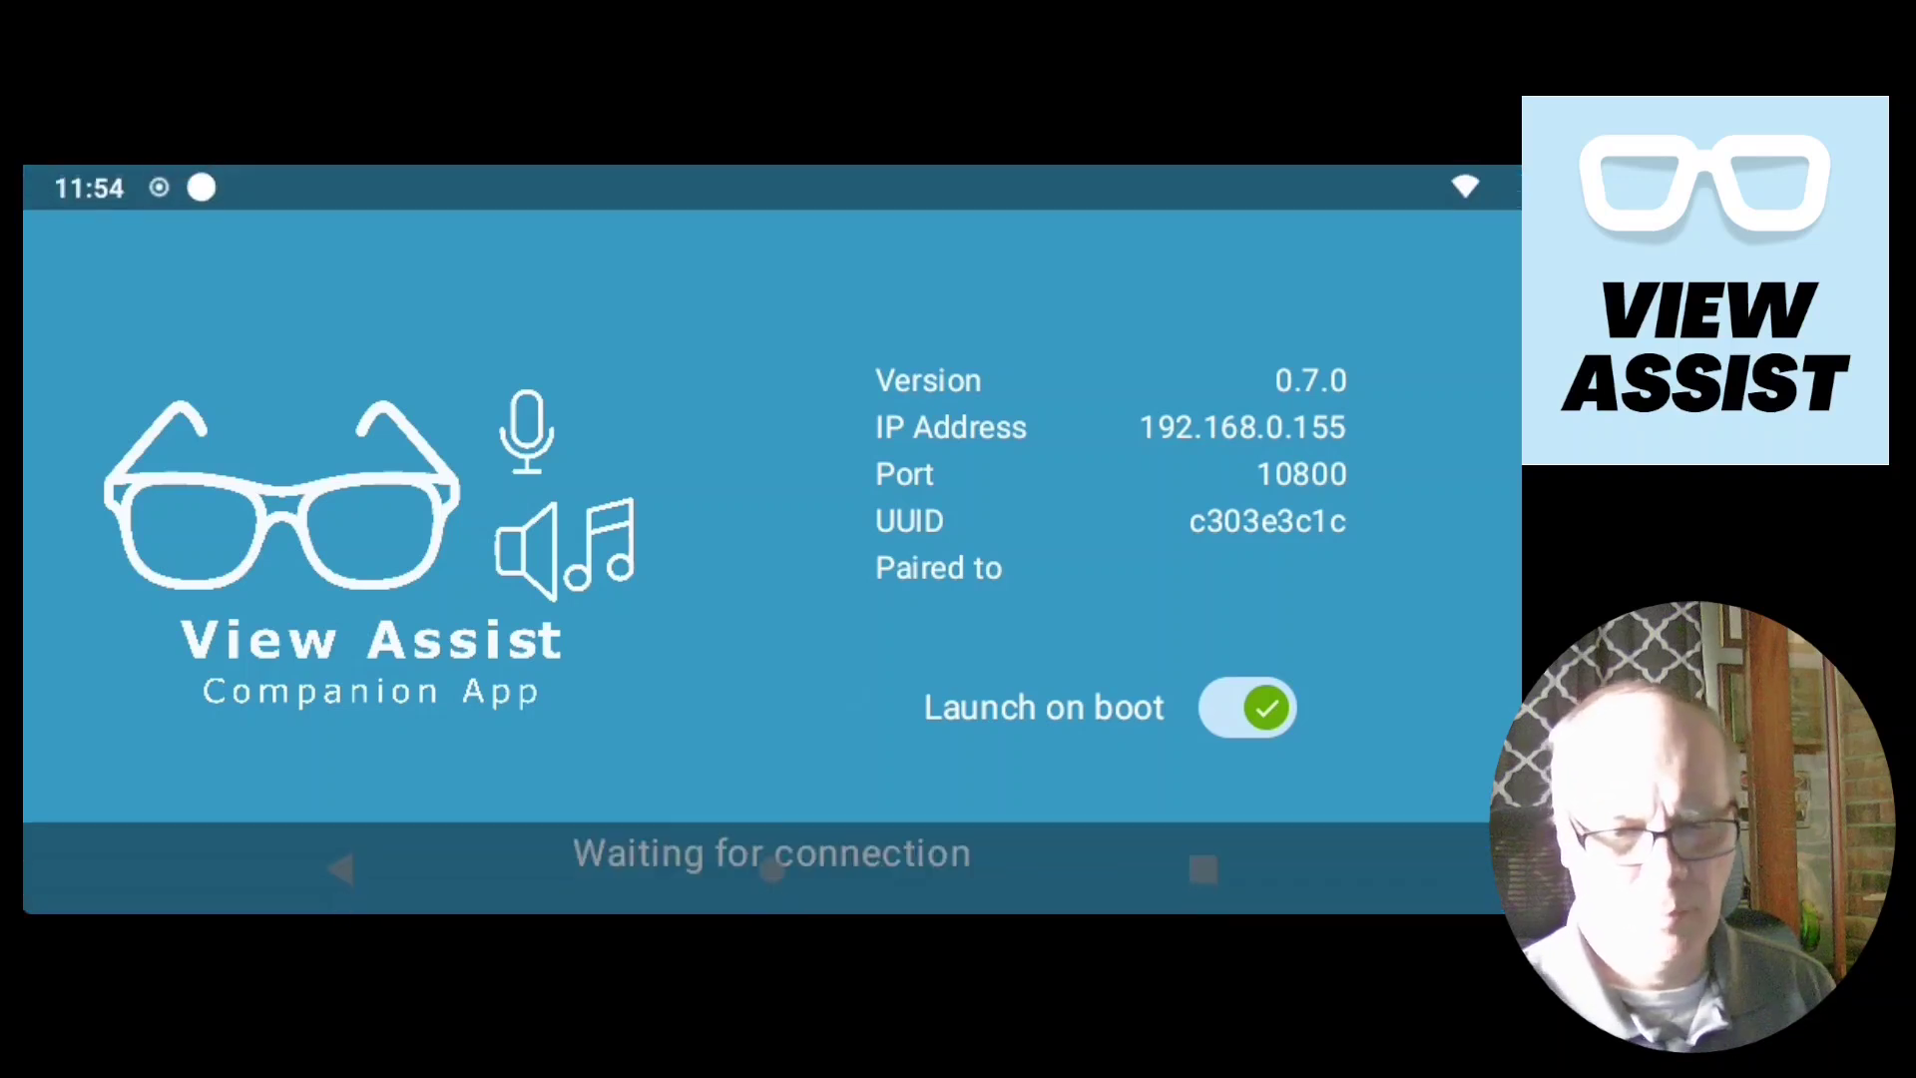
click(1202, 868)
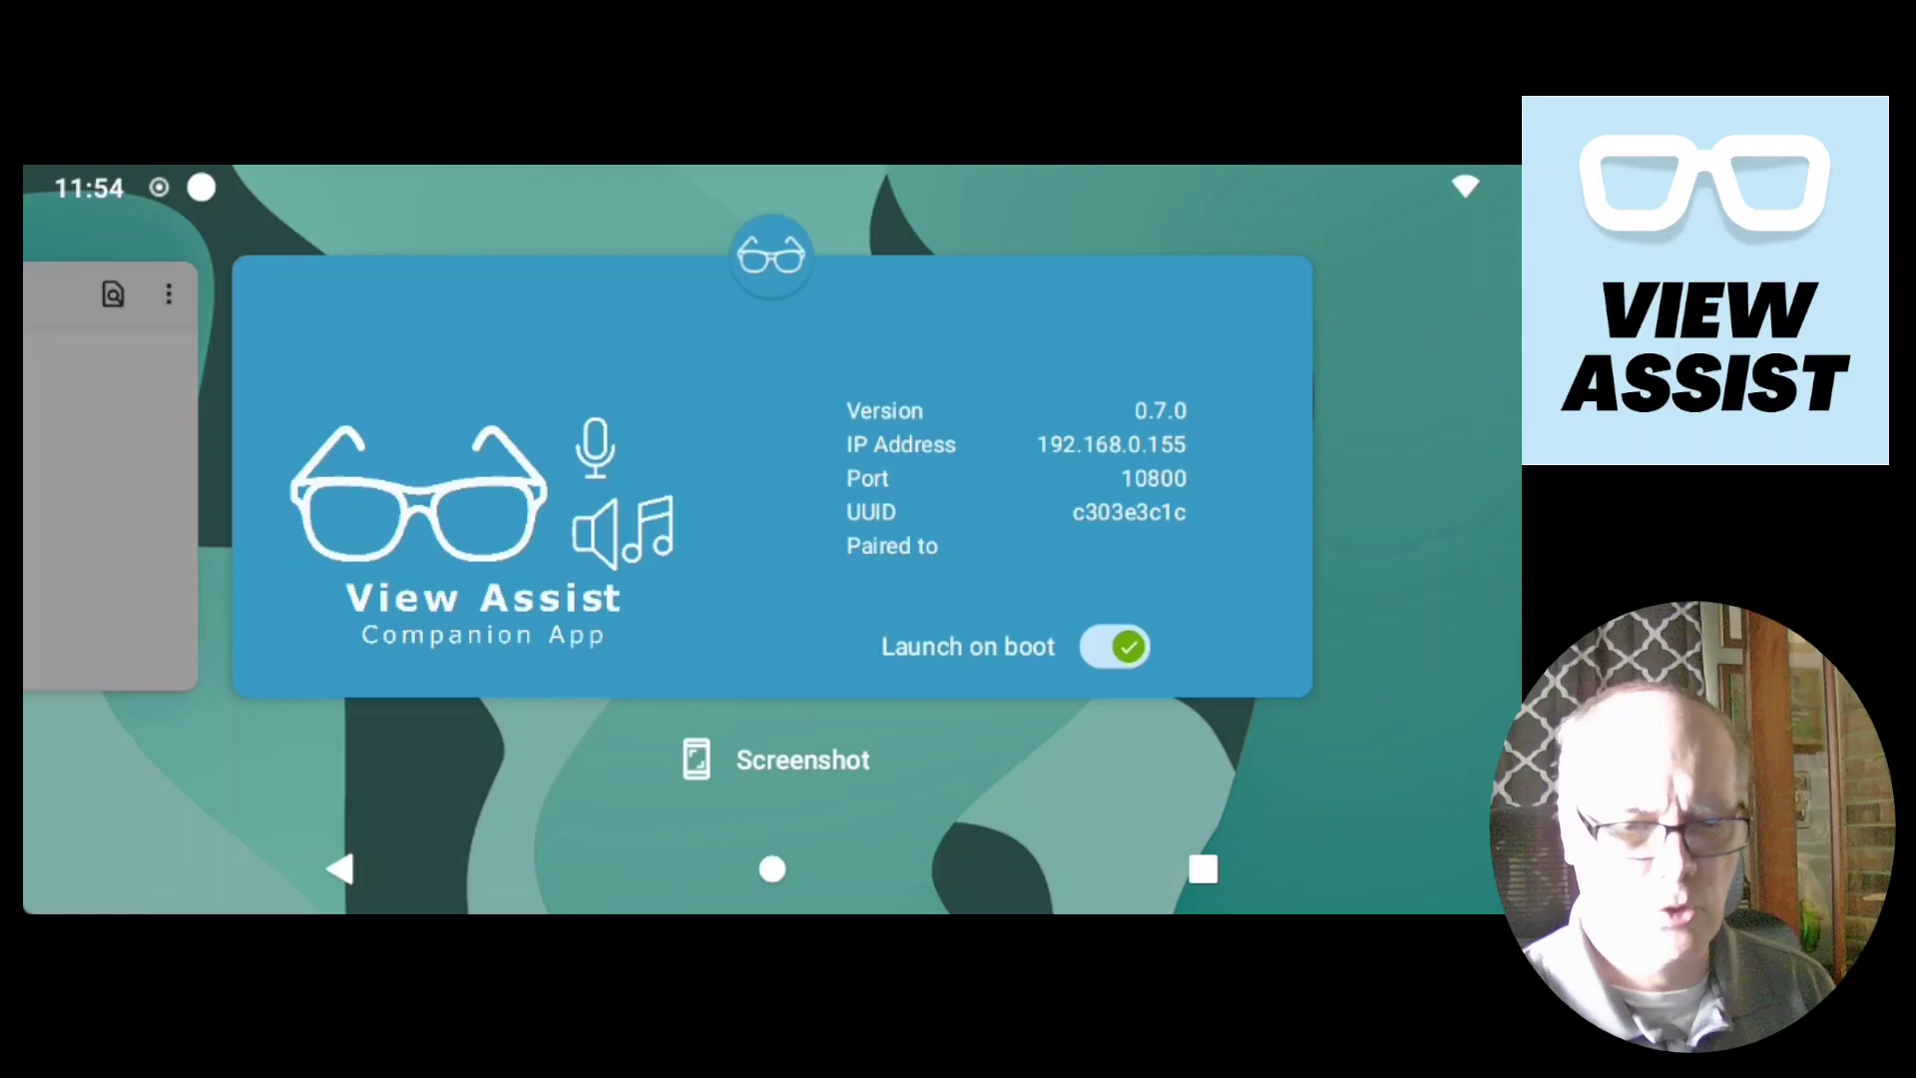
drag(499, 478, 1098, 479)
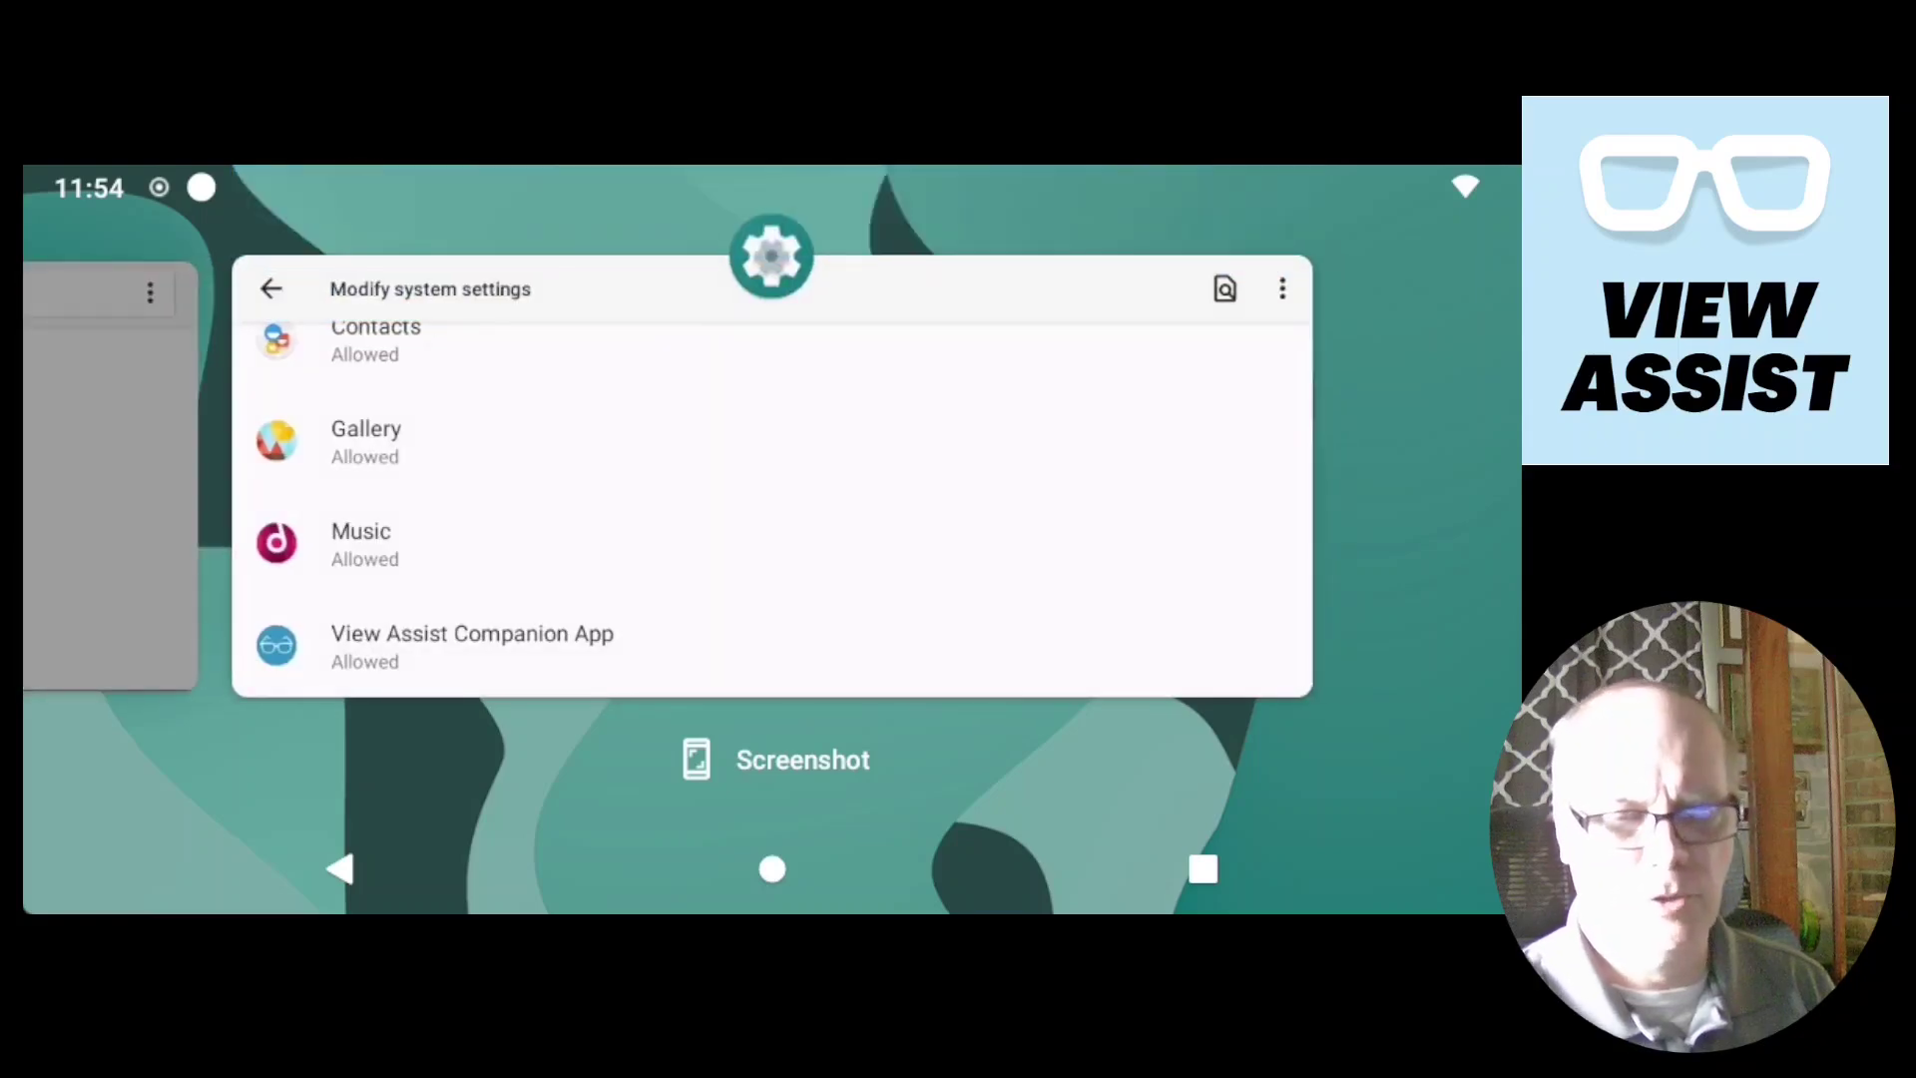
click(772, 868)
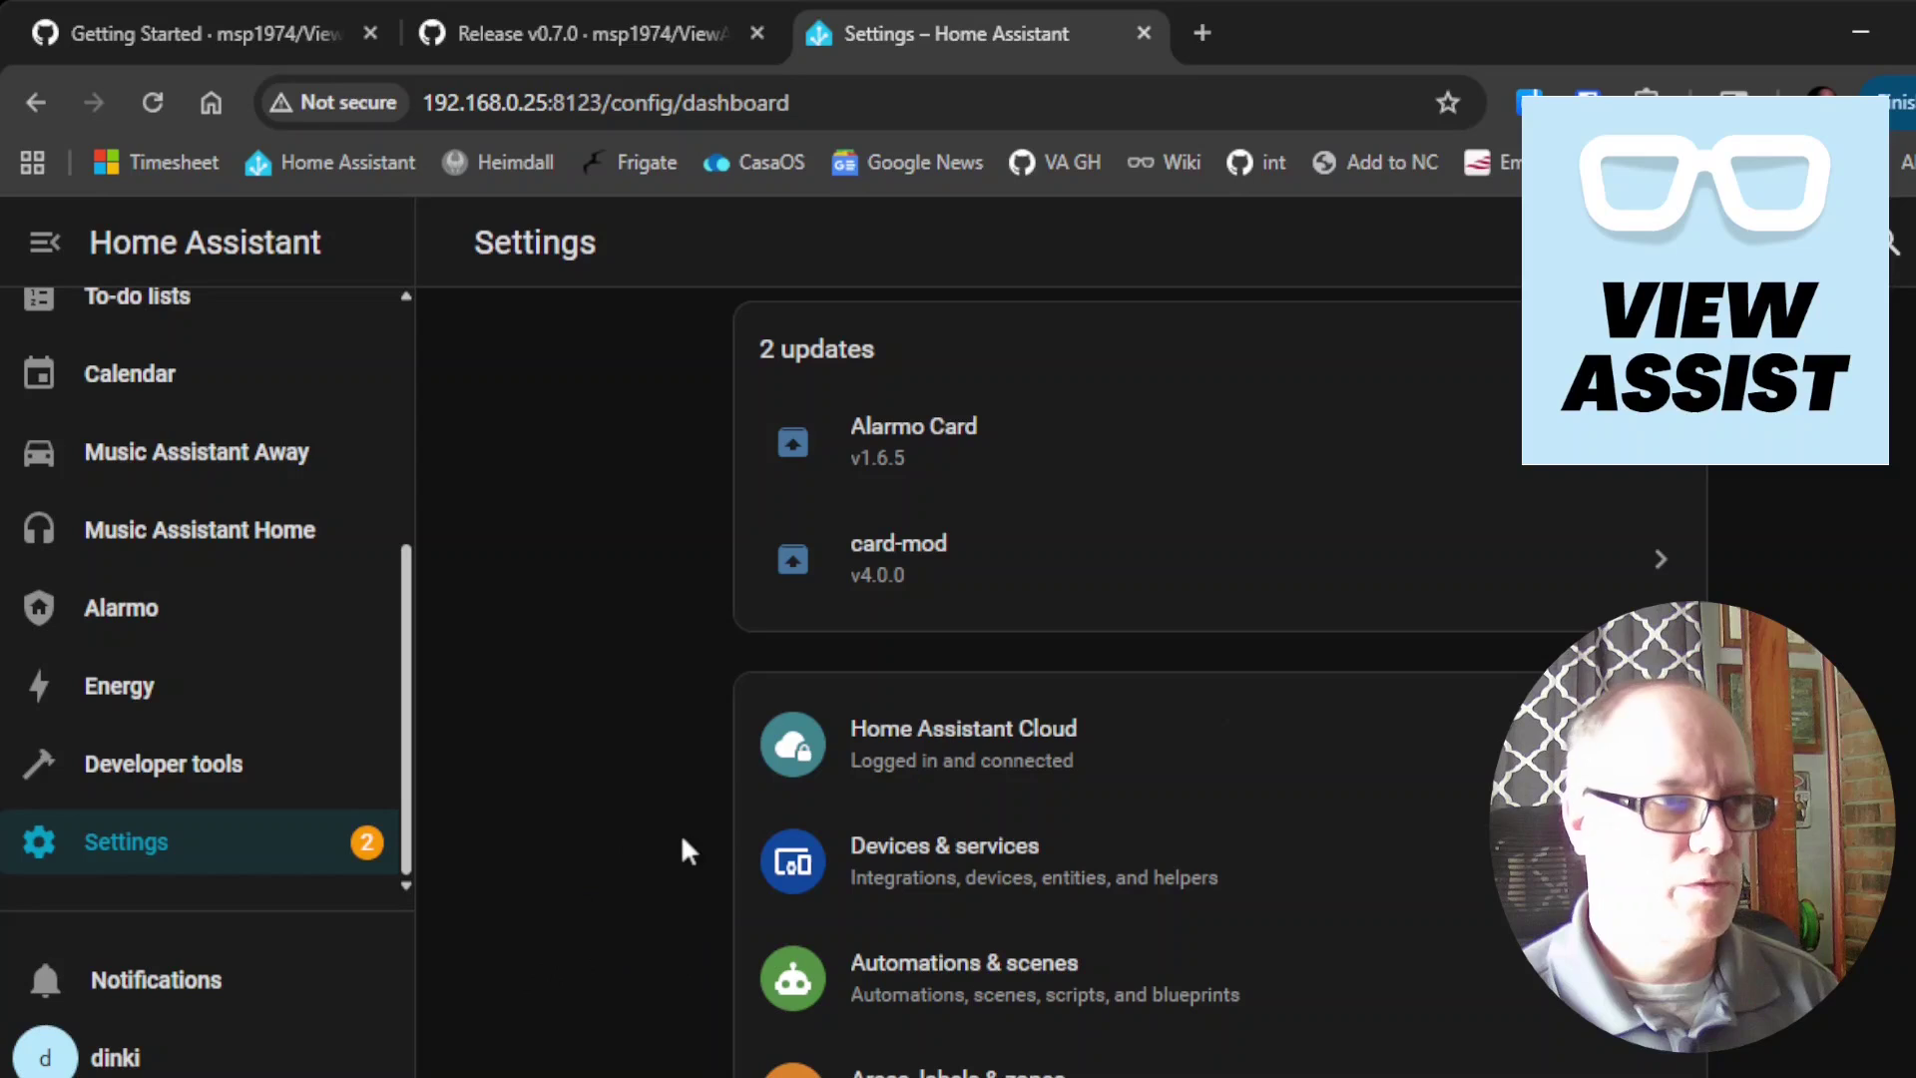
- Add the discovered VACA device via the Wyoming service and assign it to the Office area
click(1056, 877)
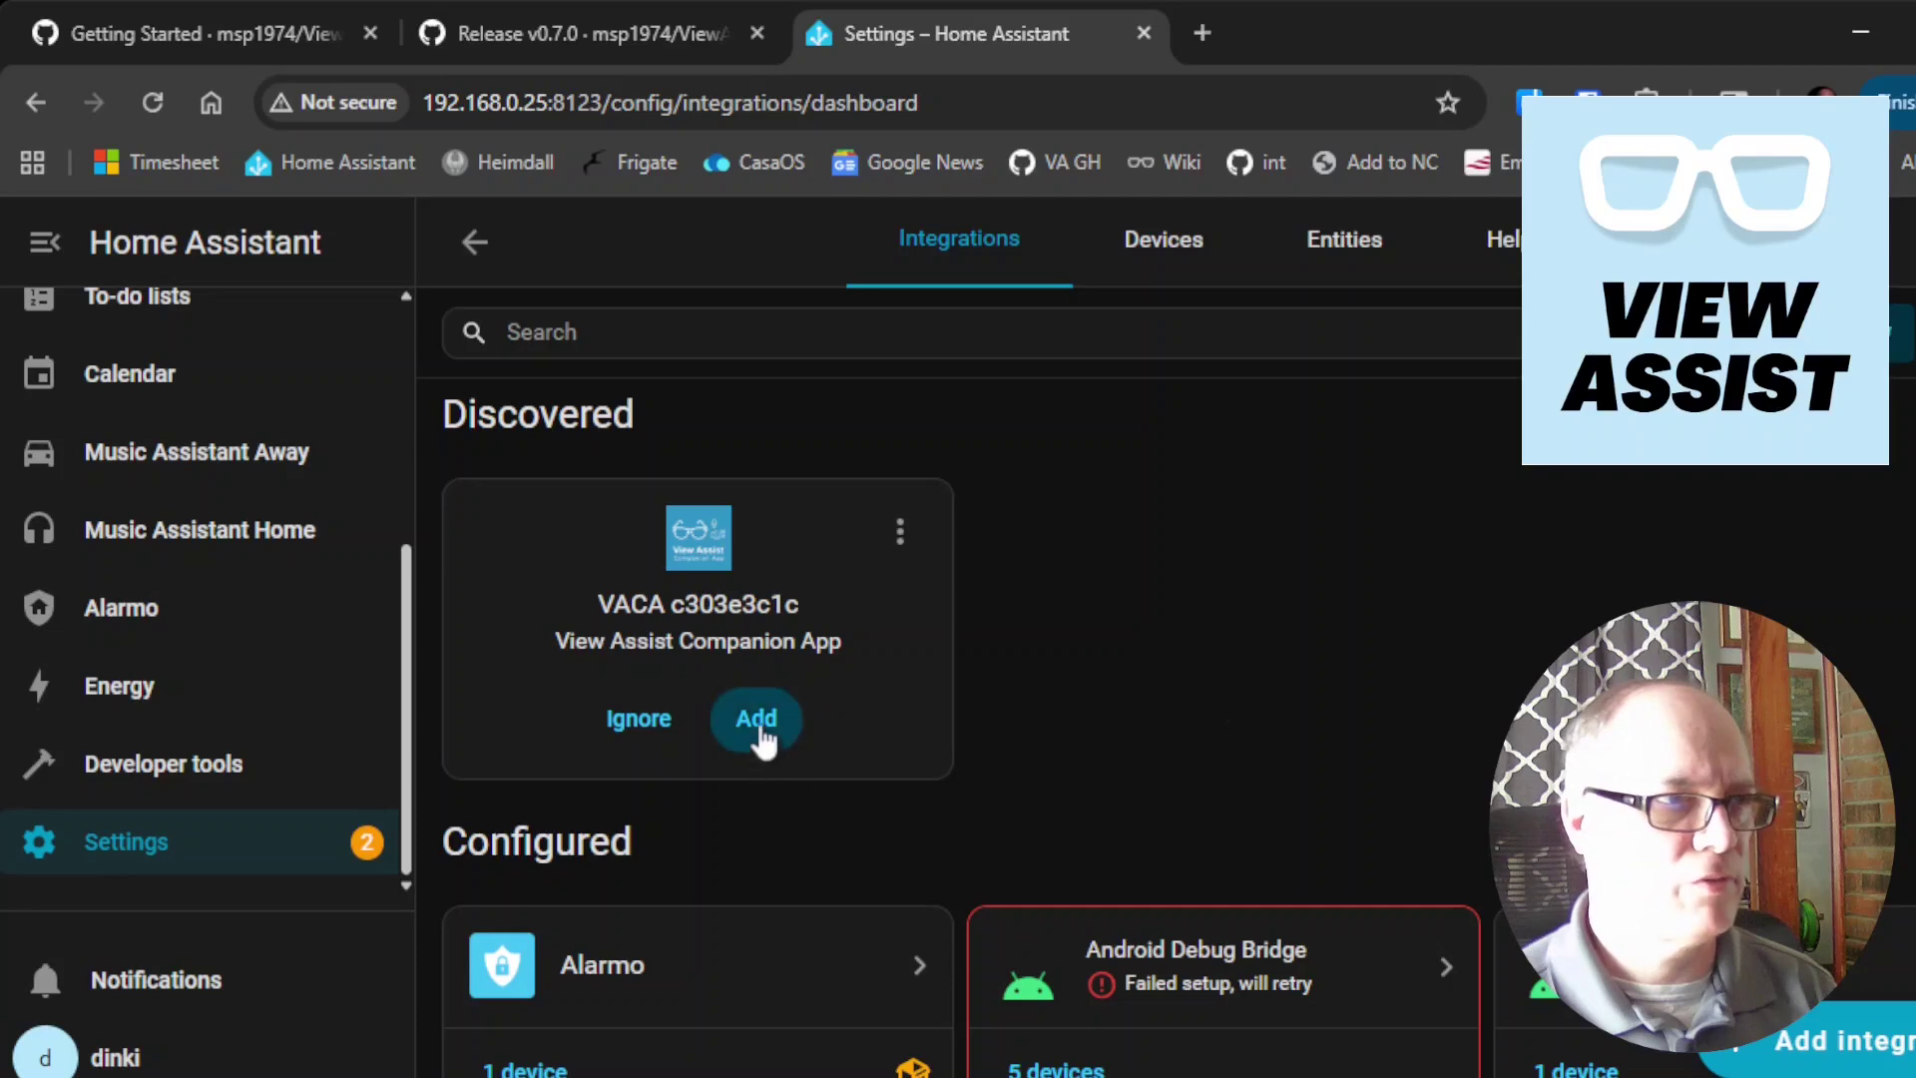
click(756, 719)
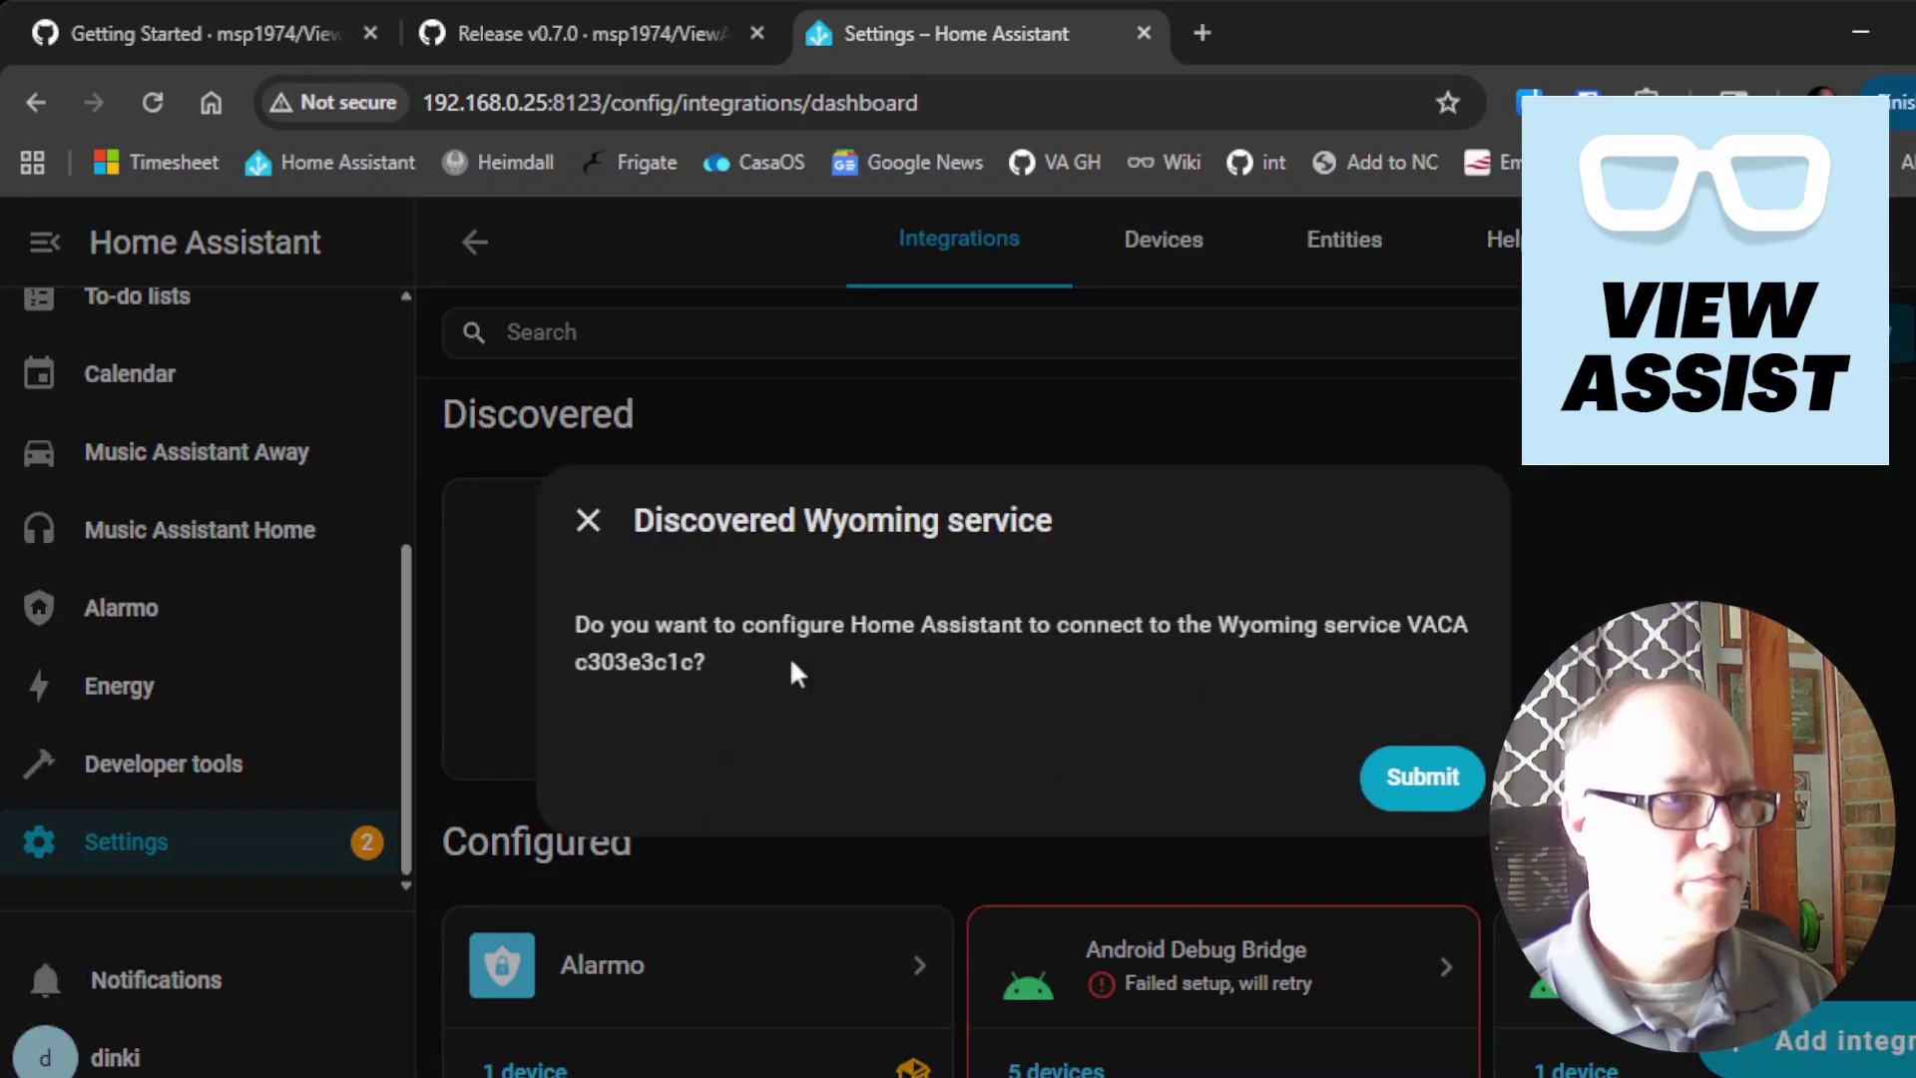
click(1411, 779)
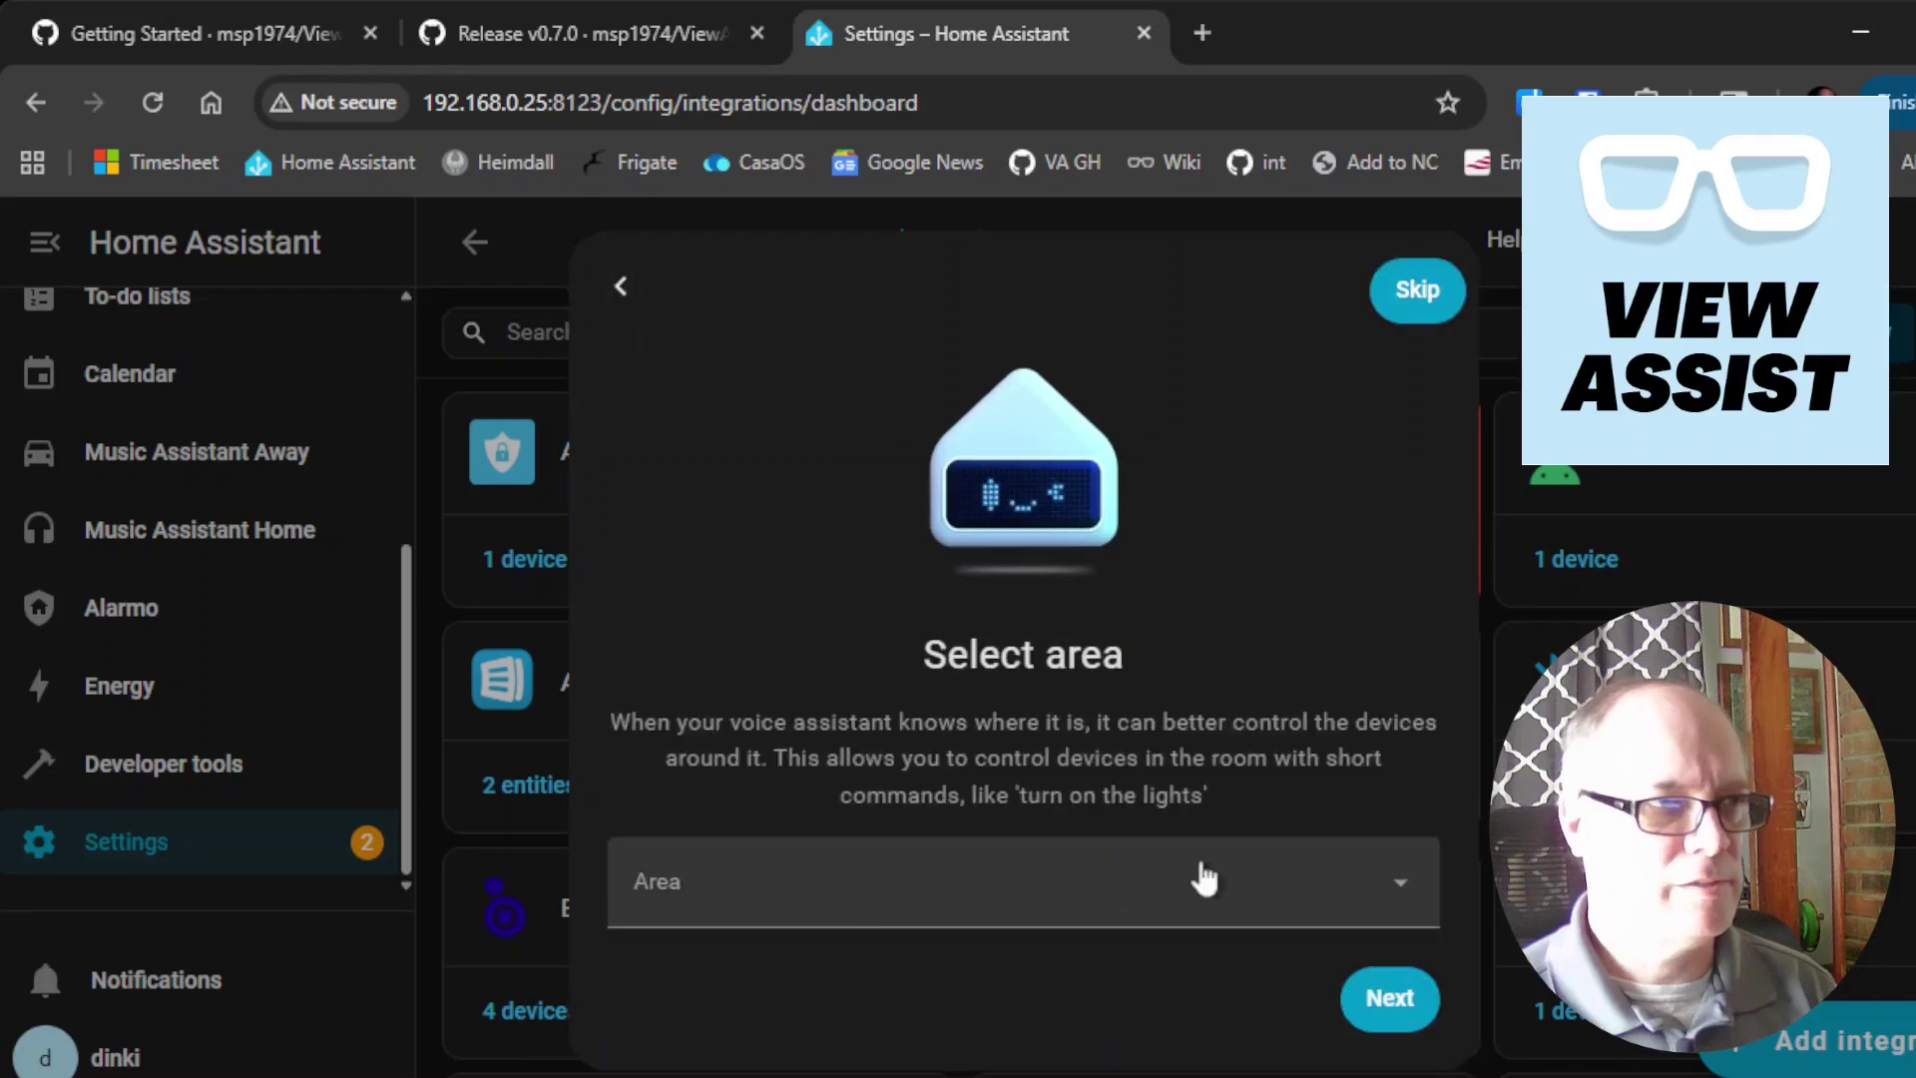
click(1255, 868)
scroll(868, 687, down, 3)
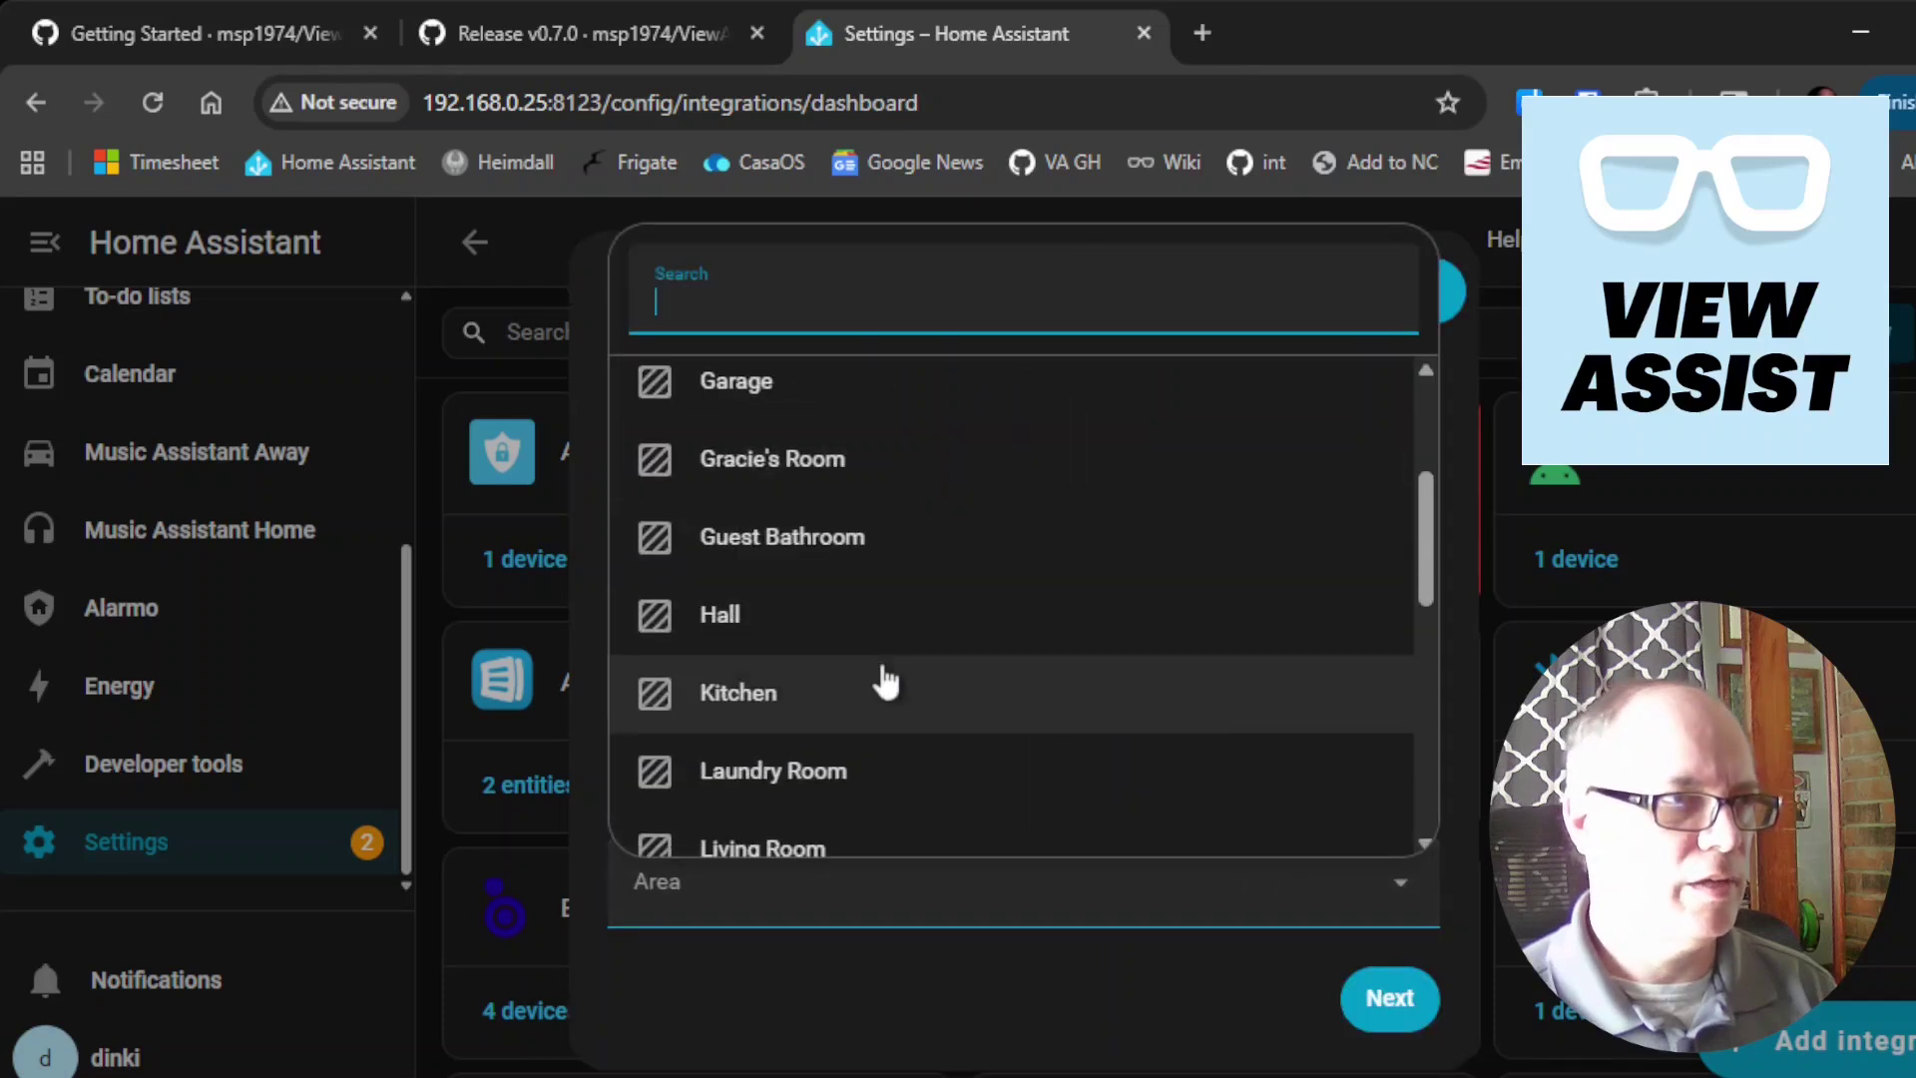
scroll(885, 682, down, 5)
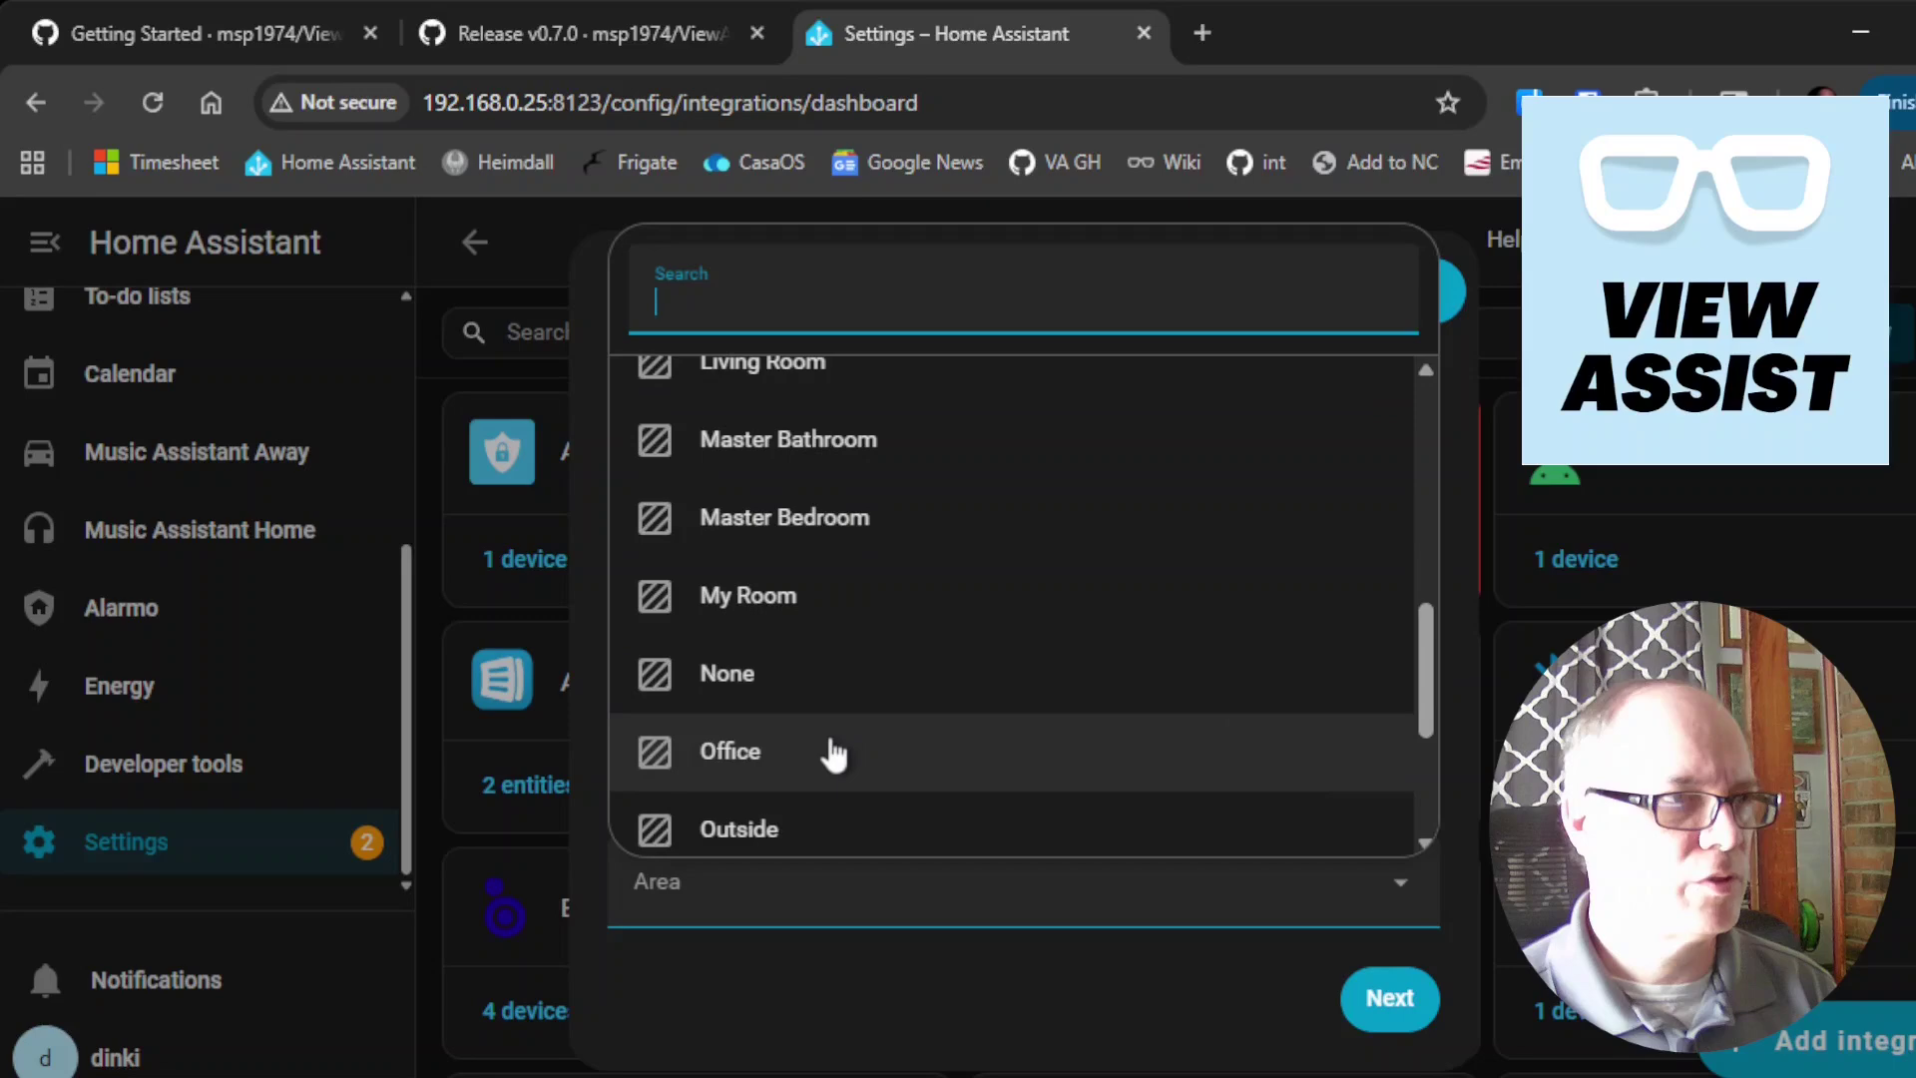
click(885, 750)
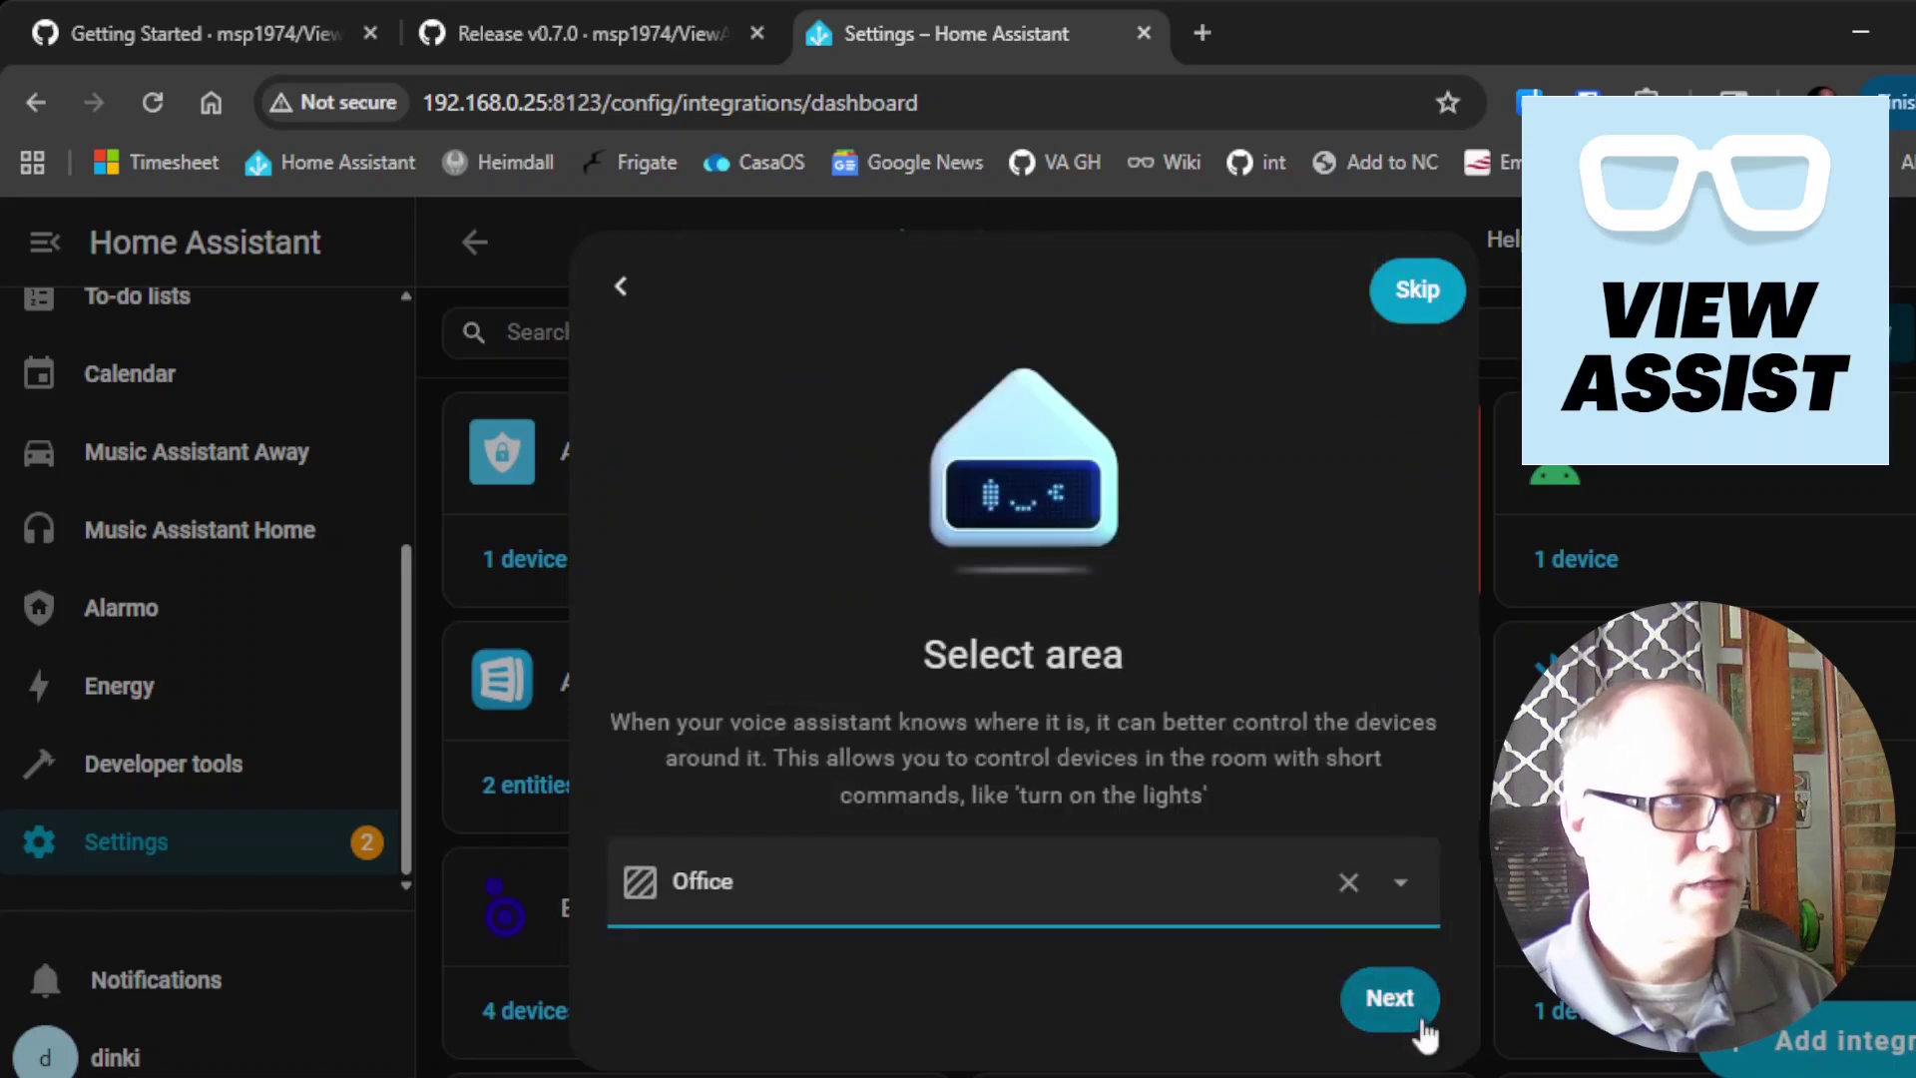
click(1422, 1028)
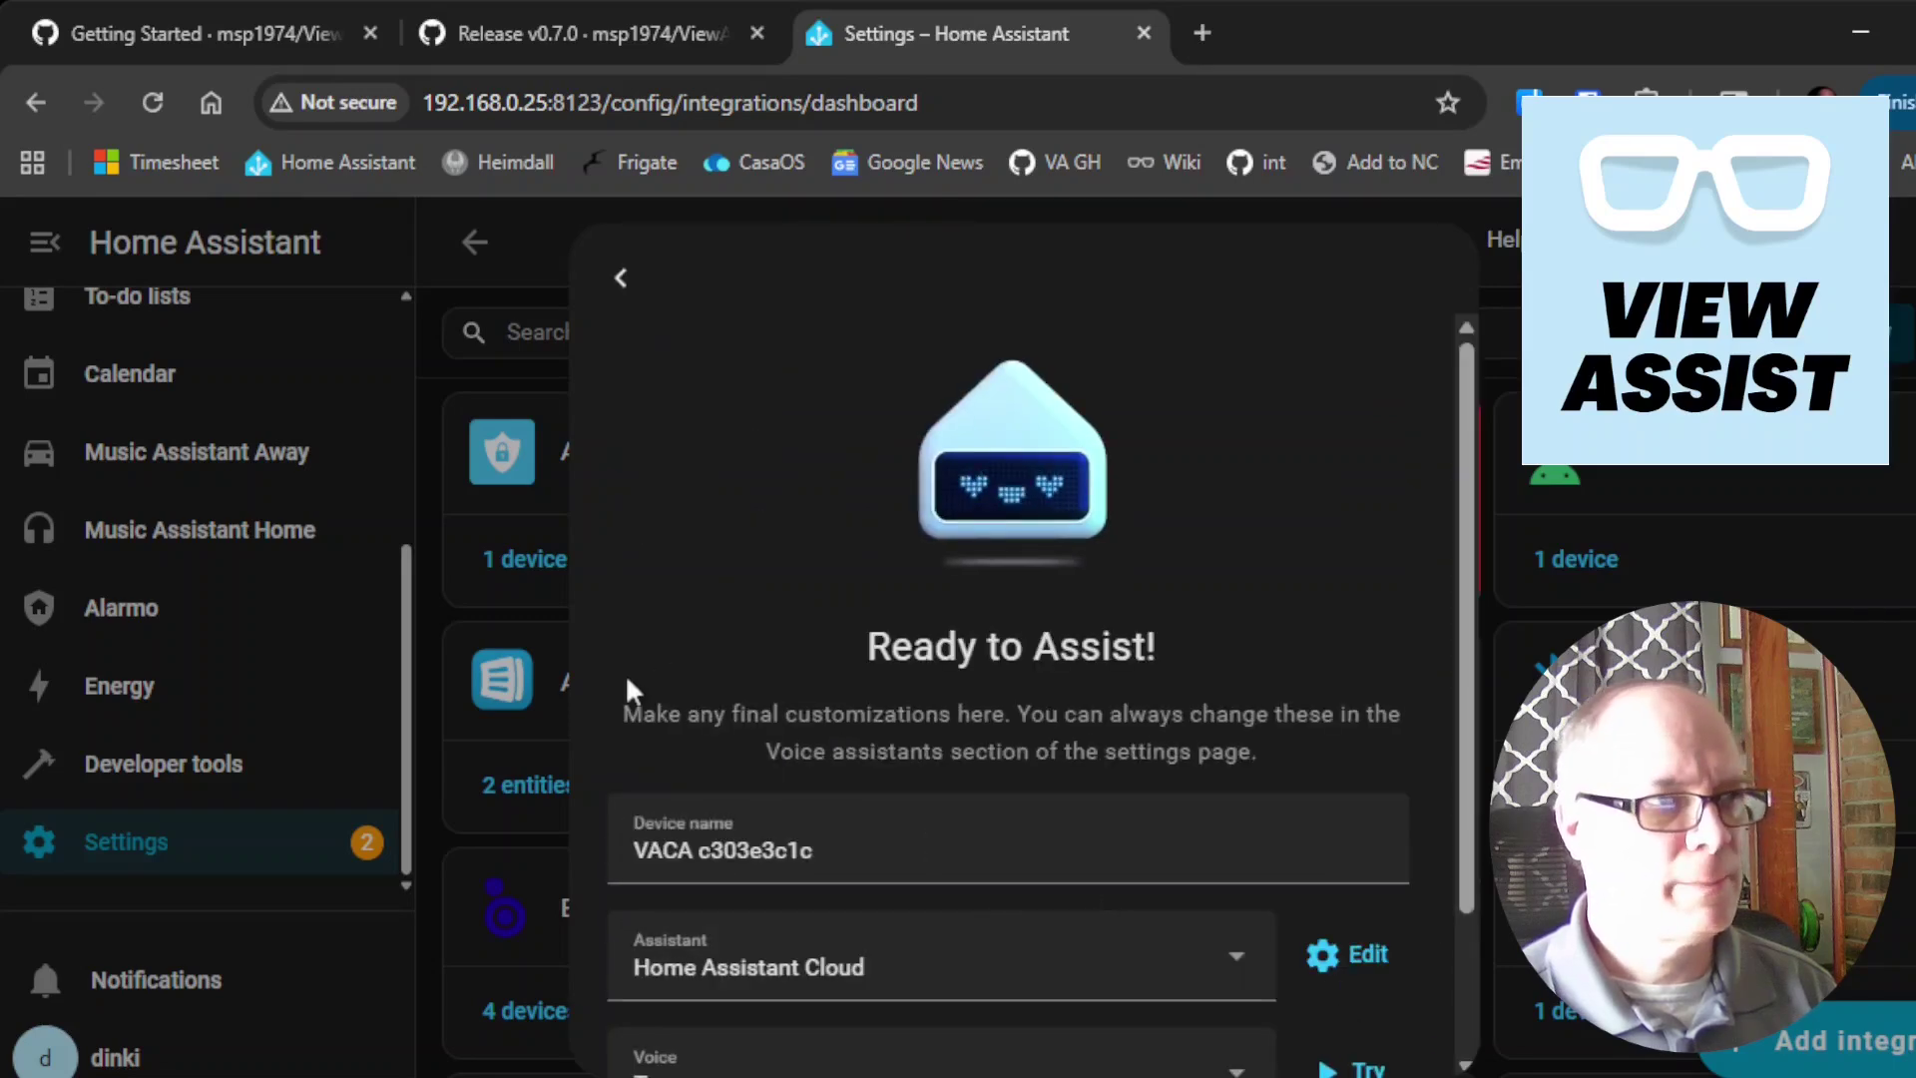
- Set the device's voice assistant to Preferred
scroll(623, 686, down, 2)
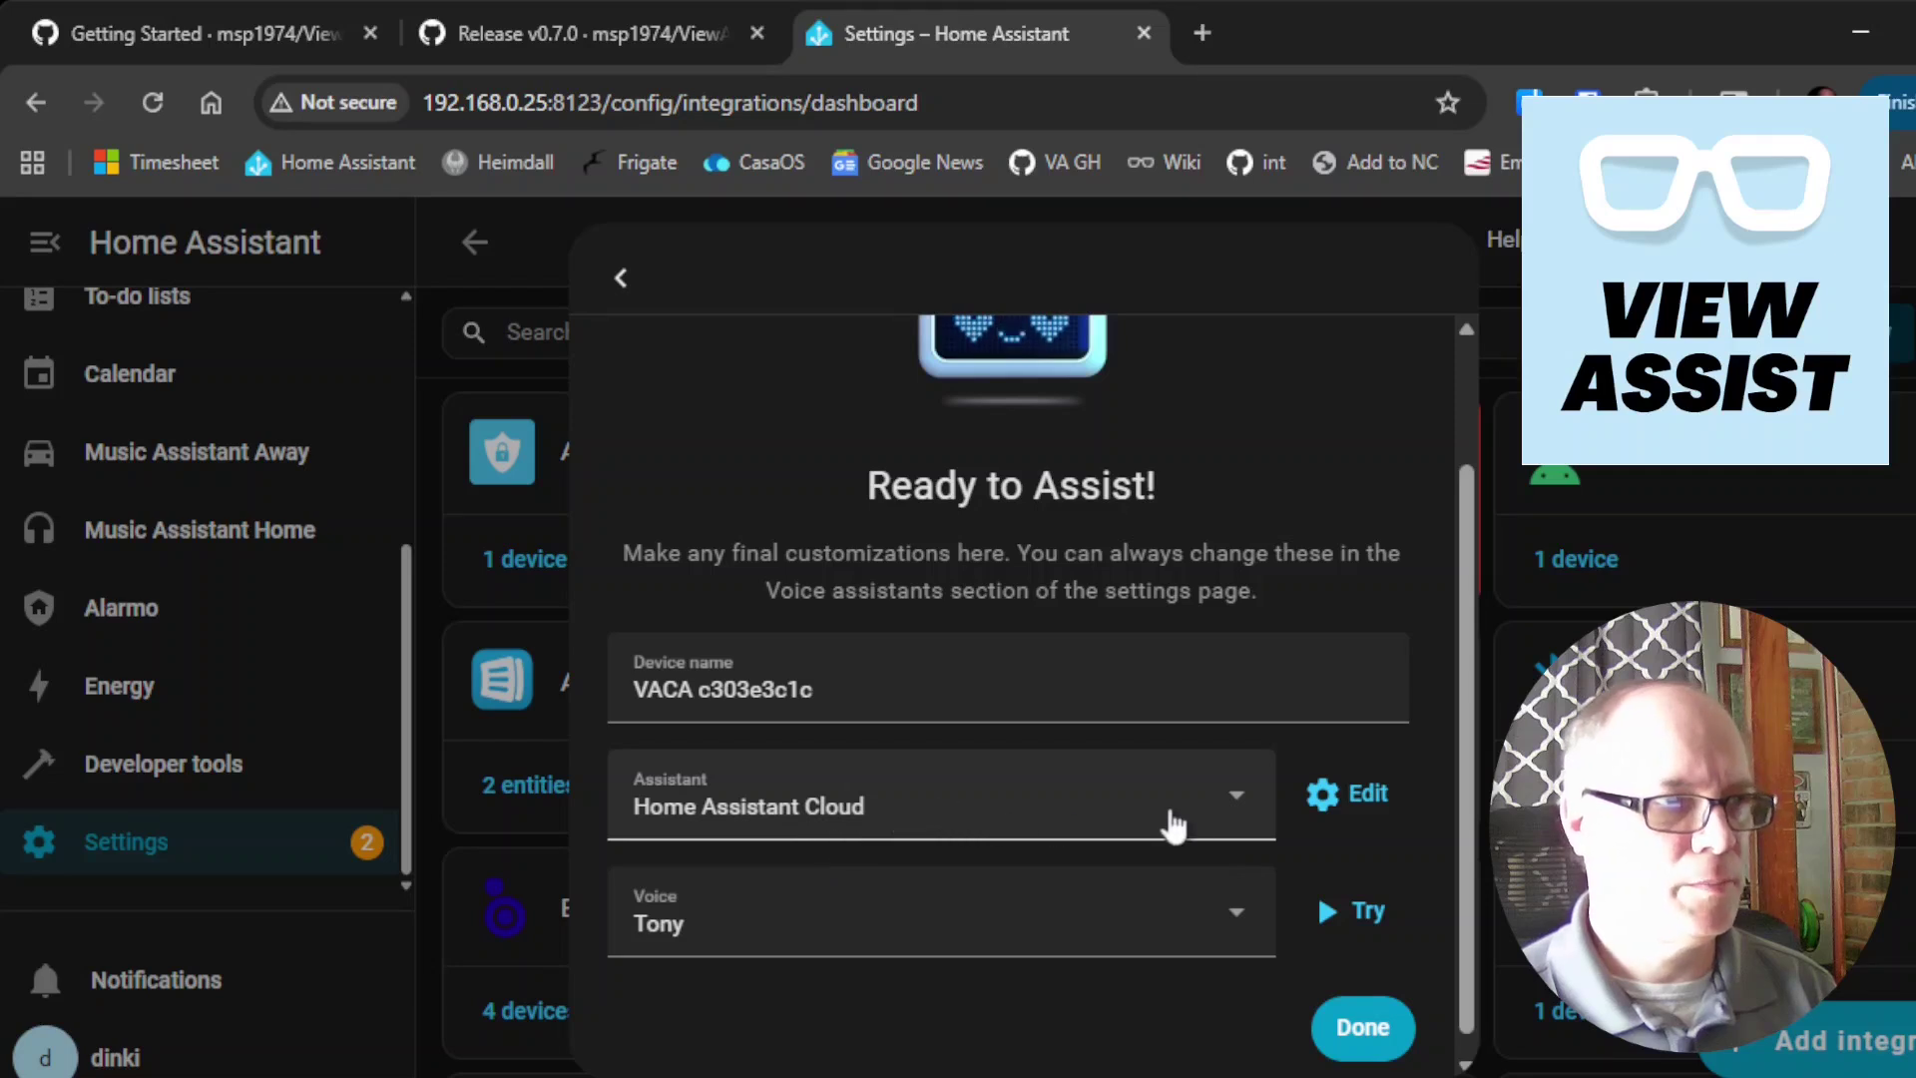
click(1229, 817)
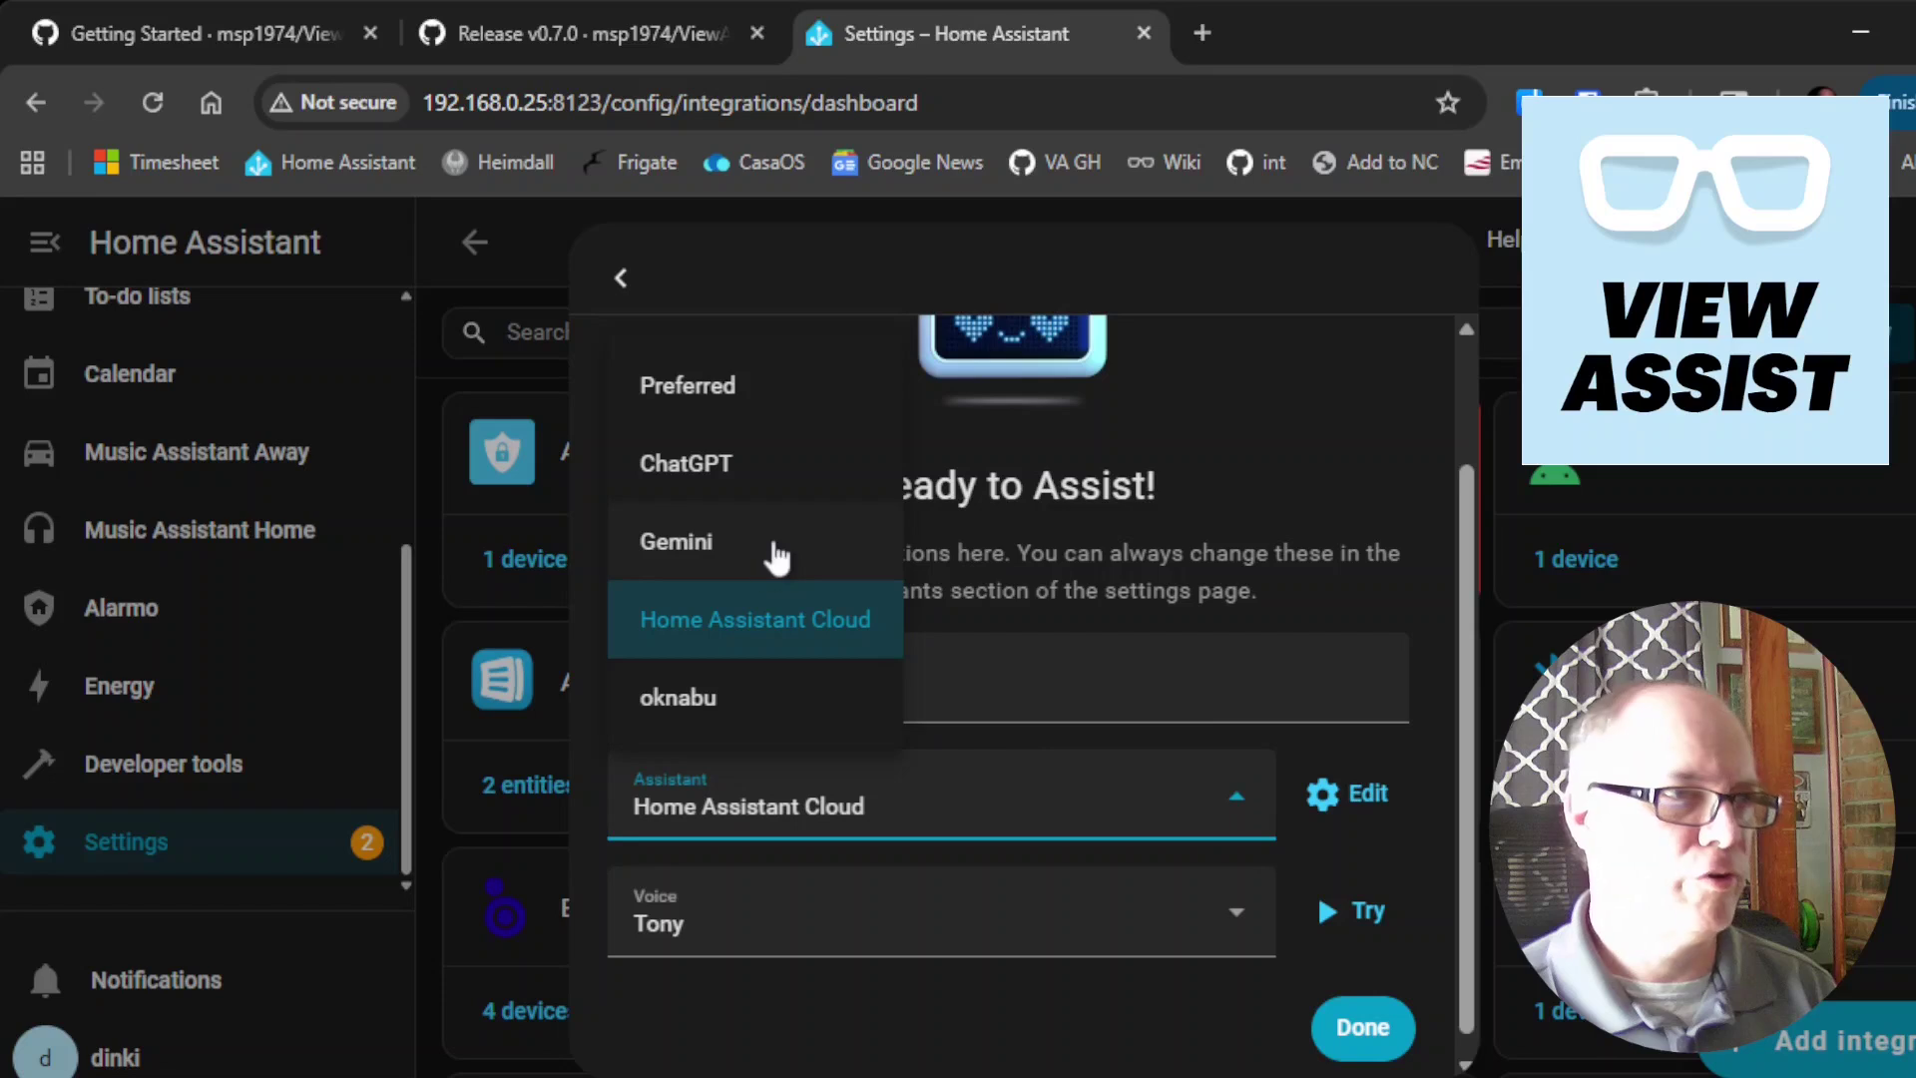
click(758, 394)
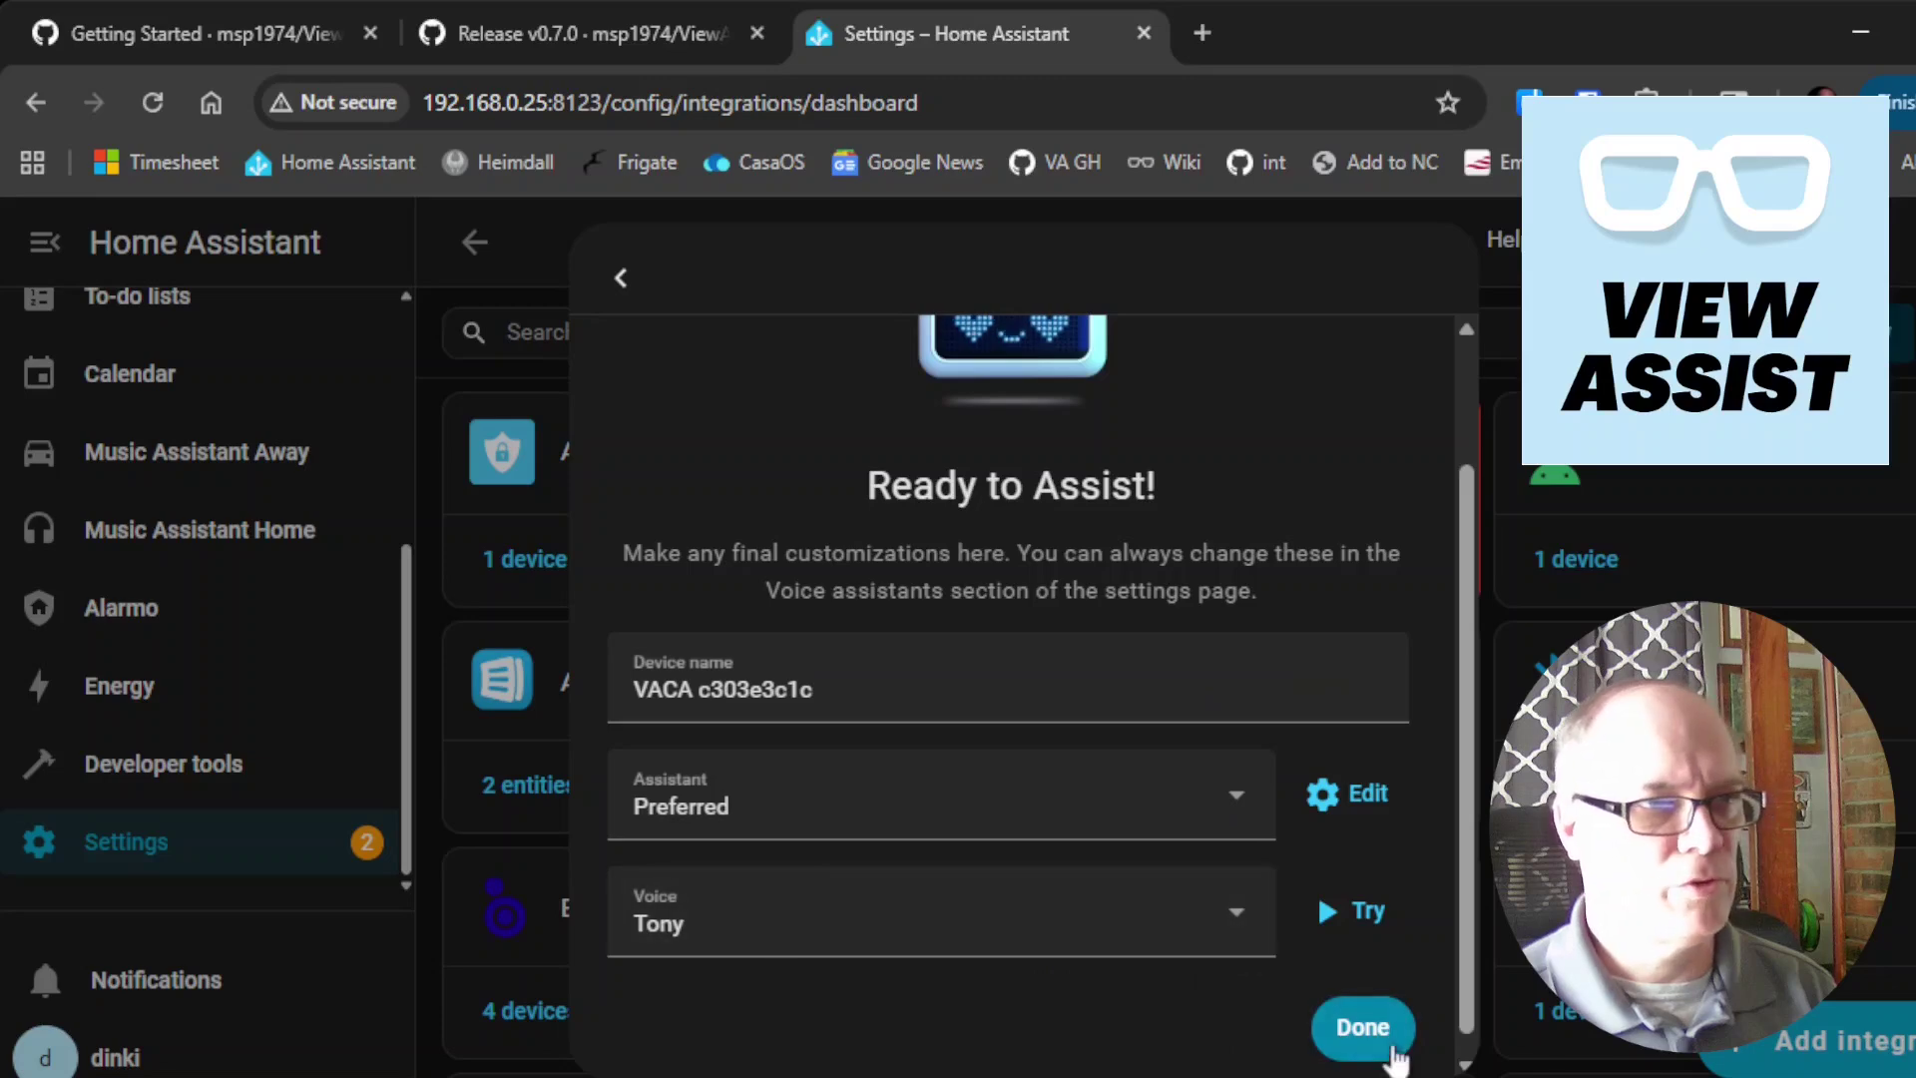
- Finish the voice assistant setup and open the View Assist Companion App integration
click(1378, 1043)
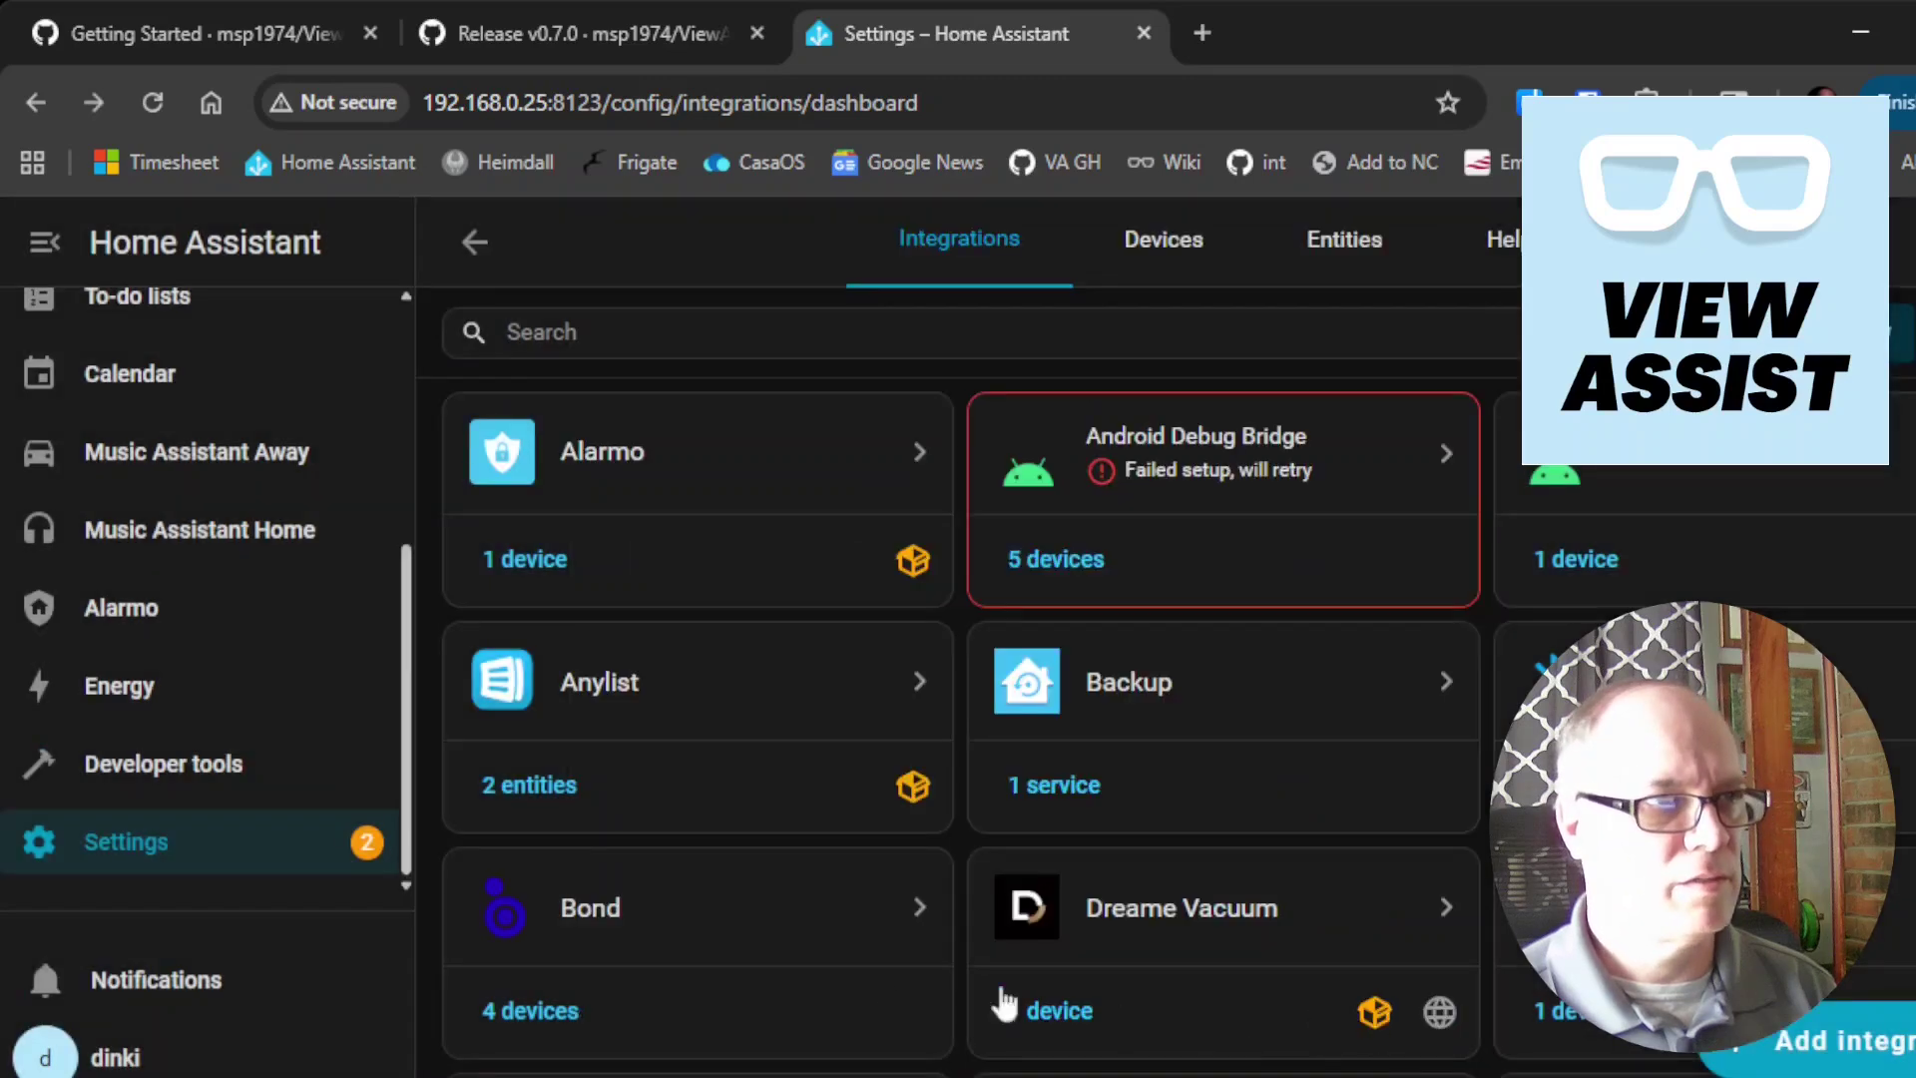
scroll(1107, 689, down, 6)
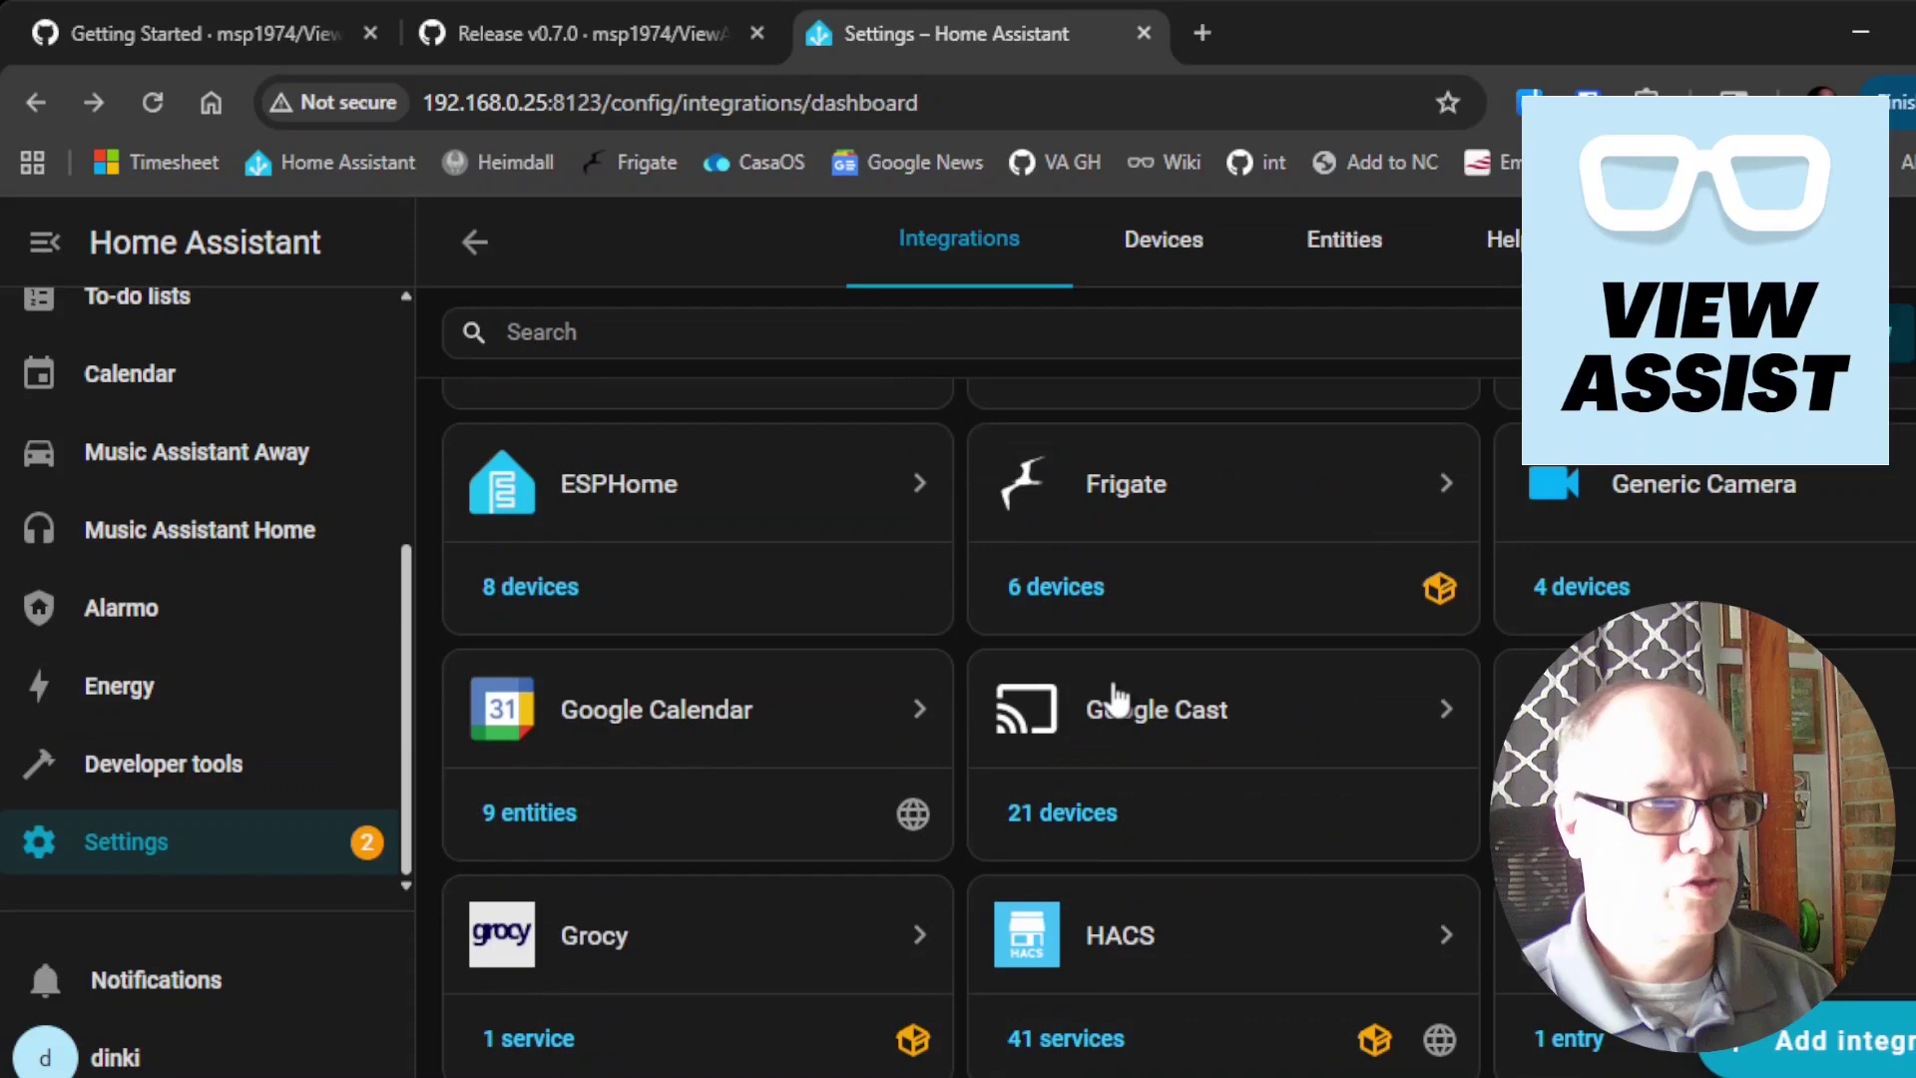
scroll(1115, 699, down, 15)
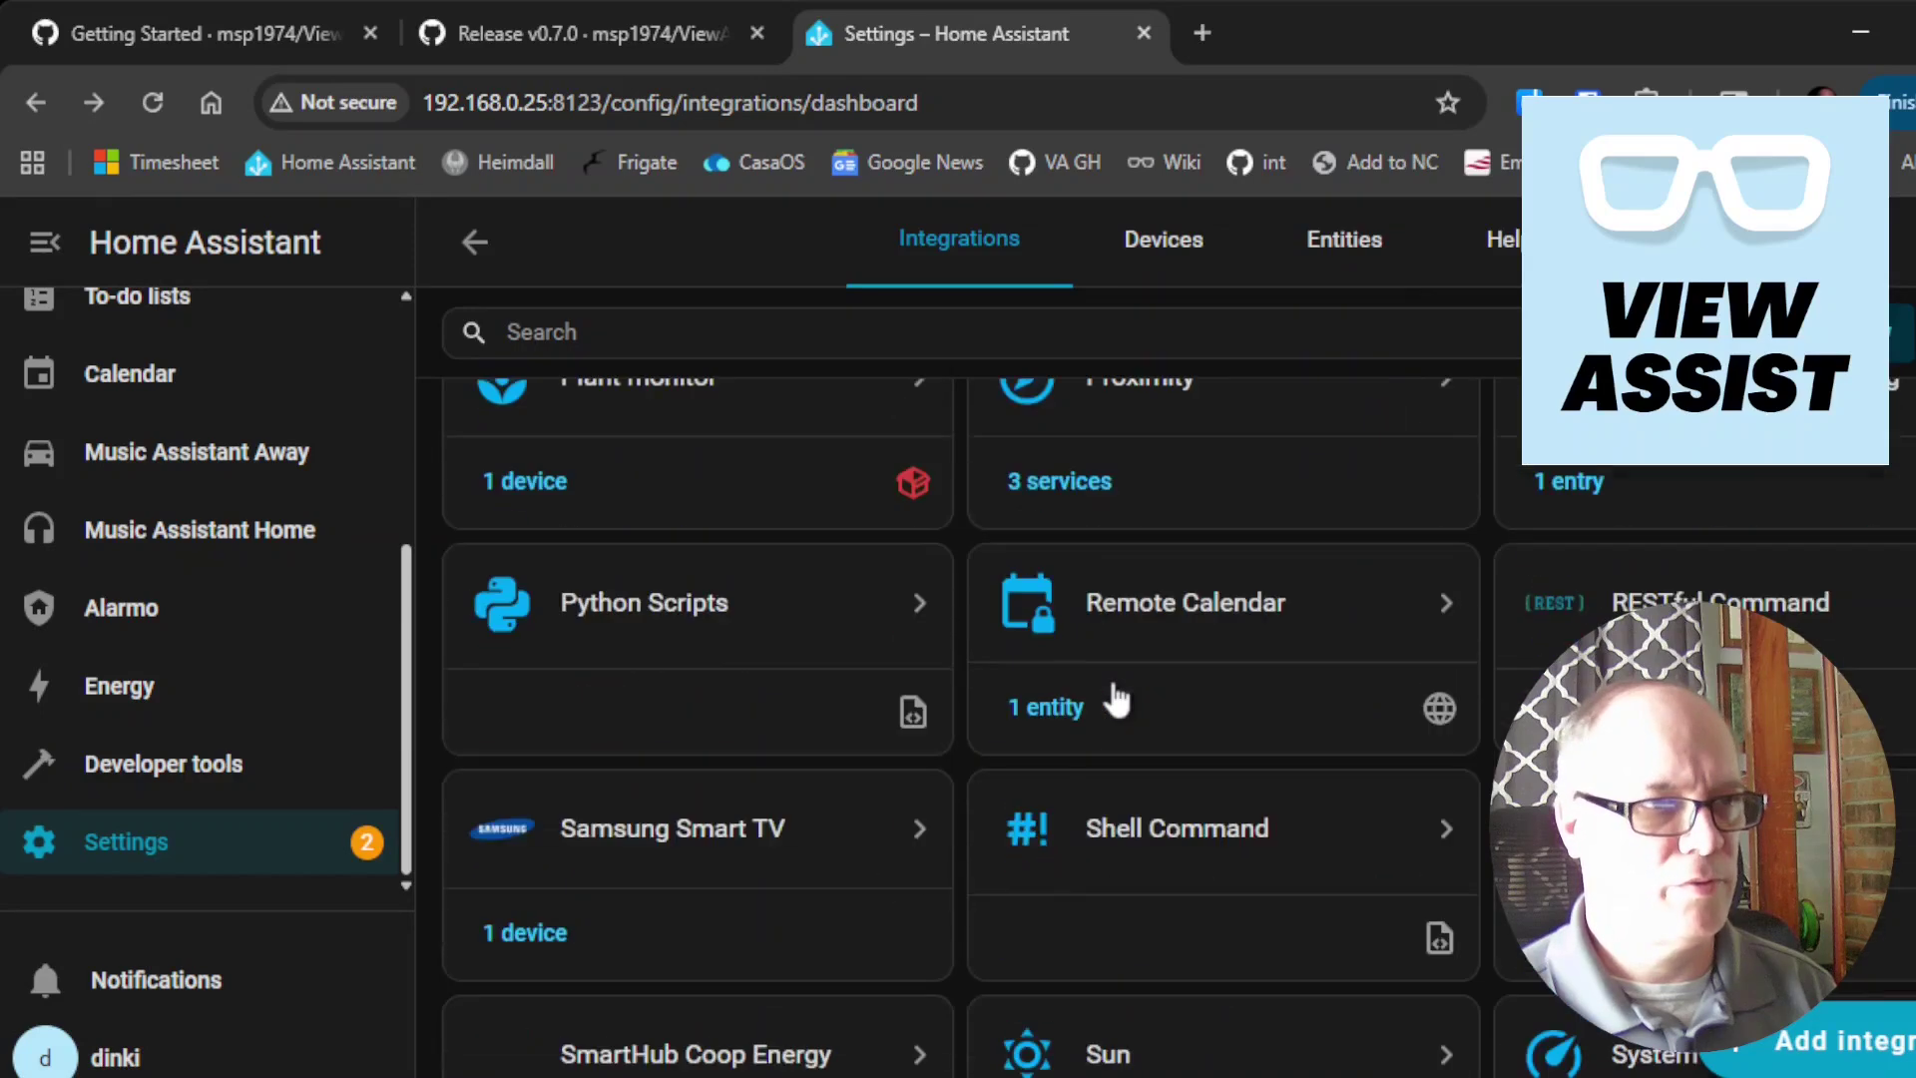
scroll(1116, 698, down, 5)
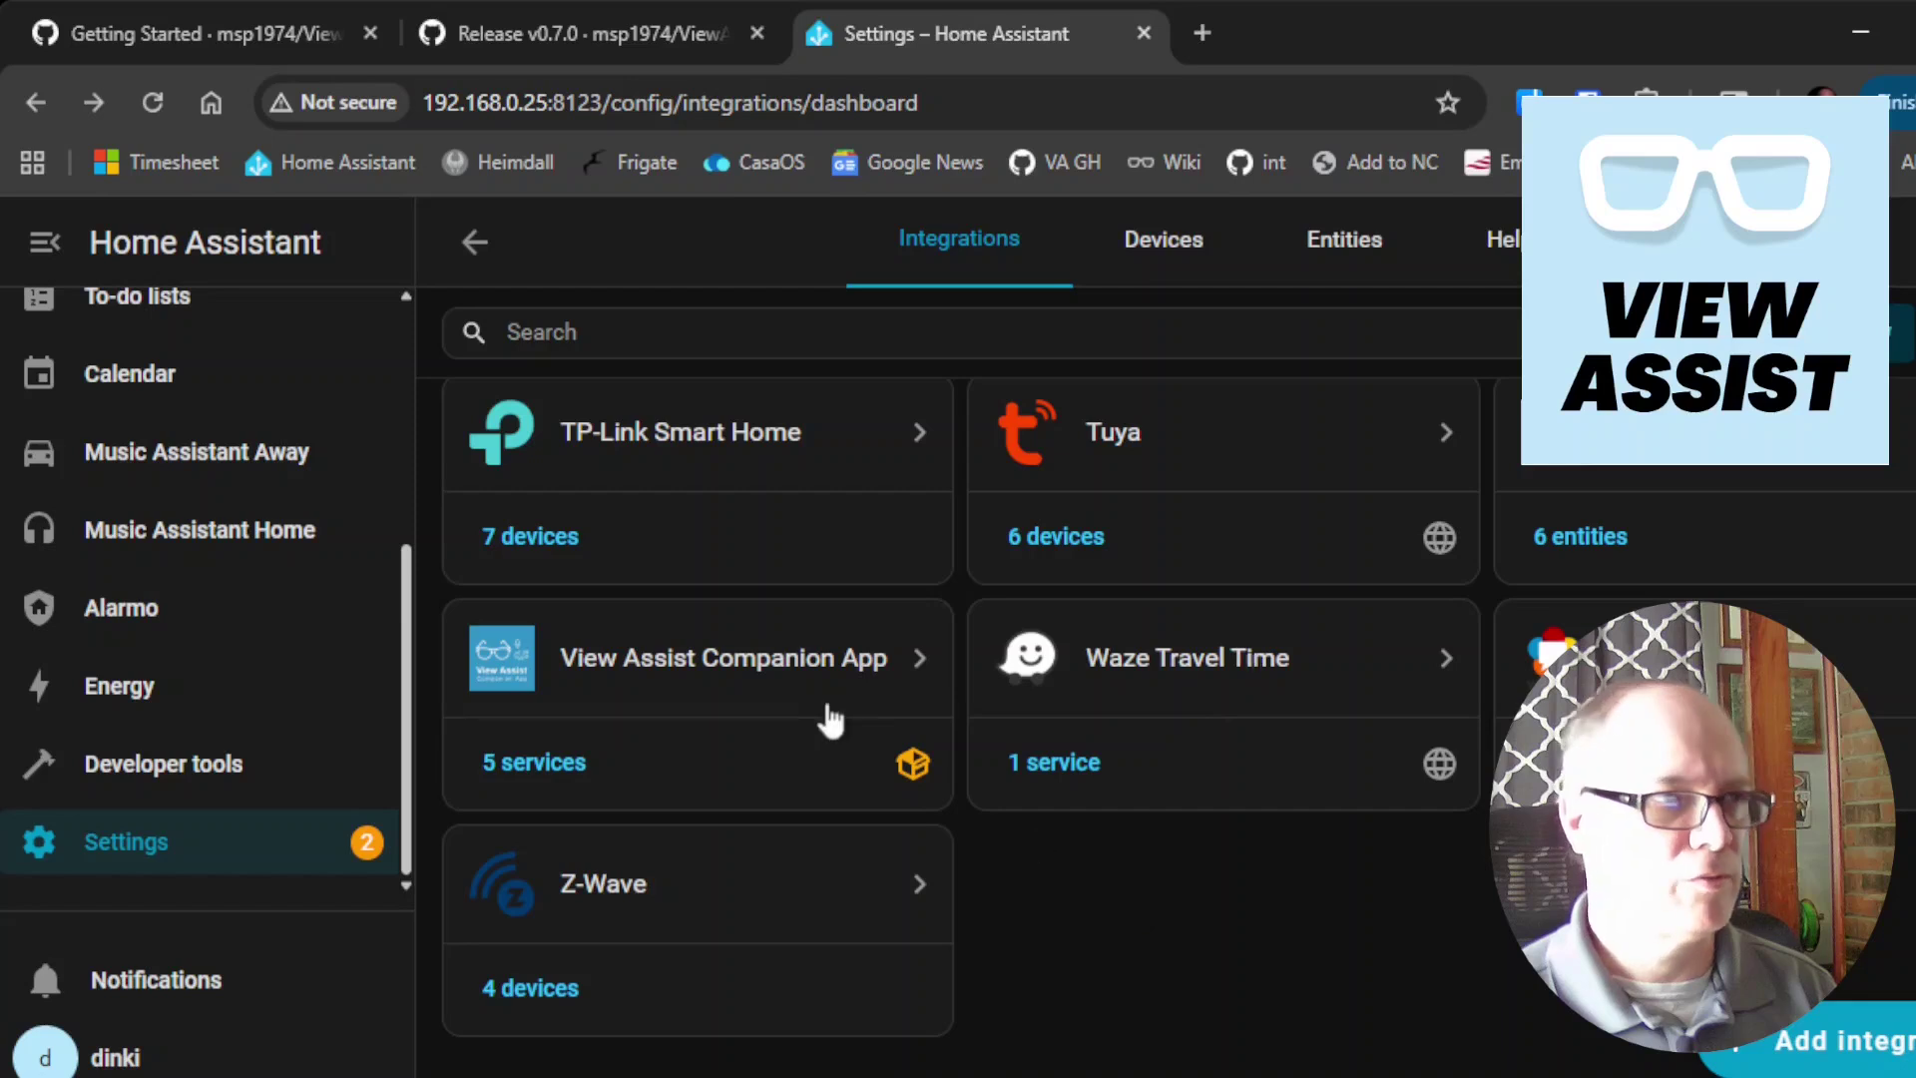
click(778, 693)
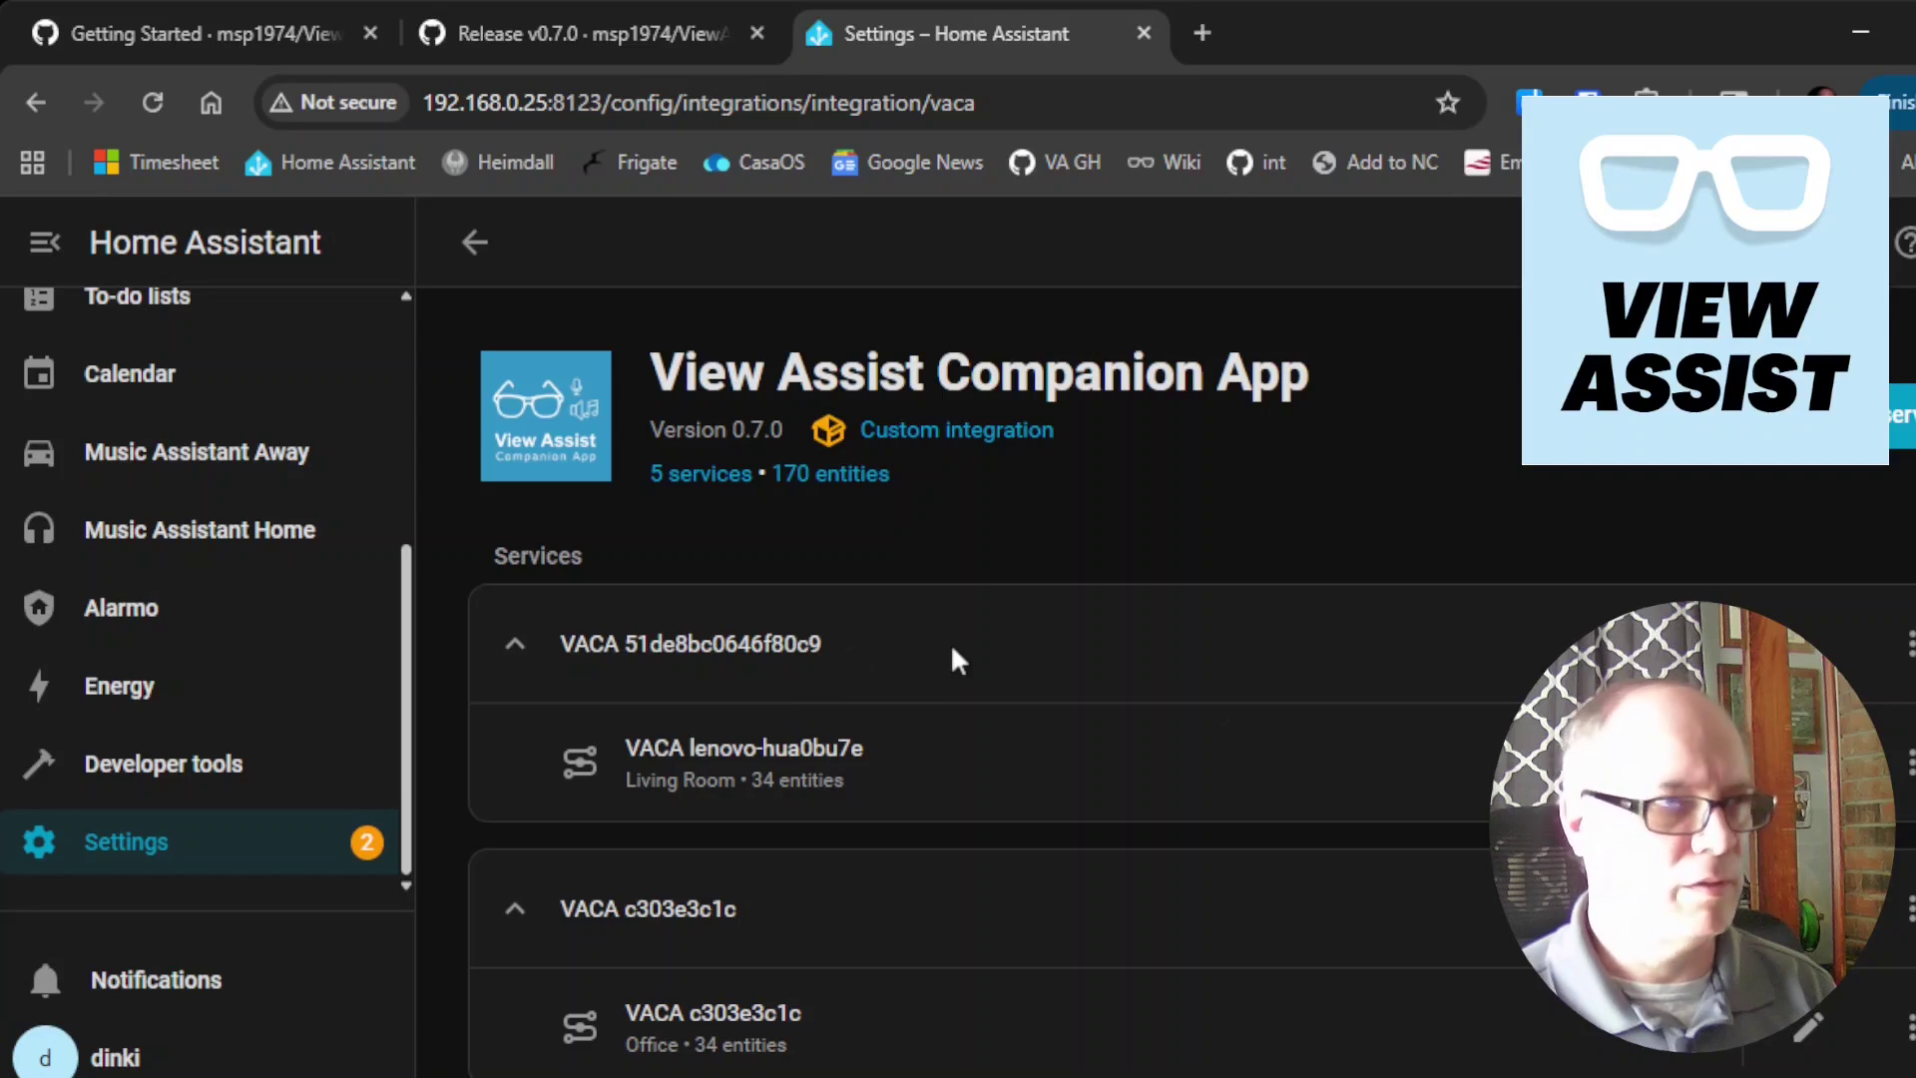
- Open the VACA c303e3c1c device page from the integration's device list
scroll(953, 661, down, 1)
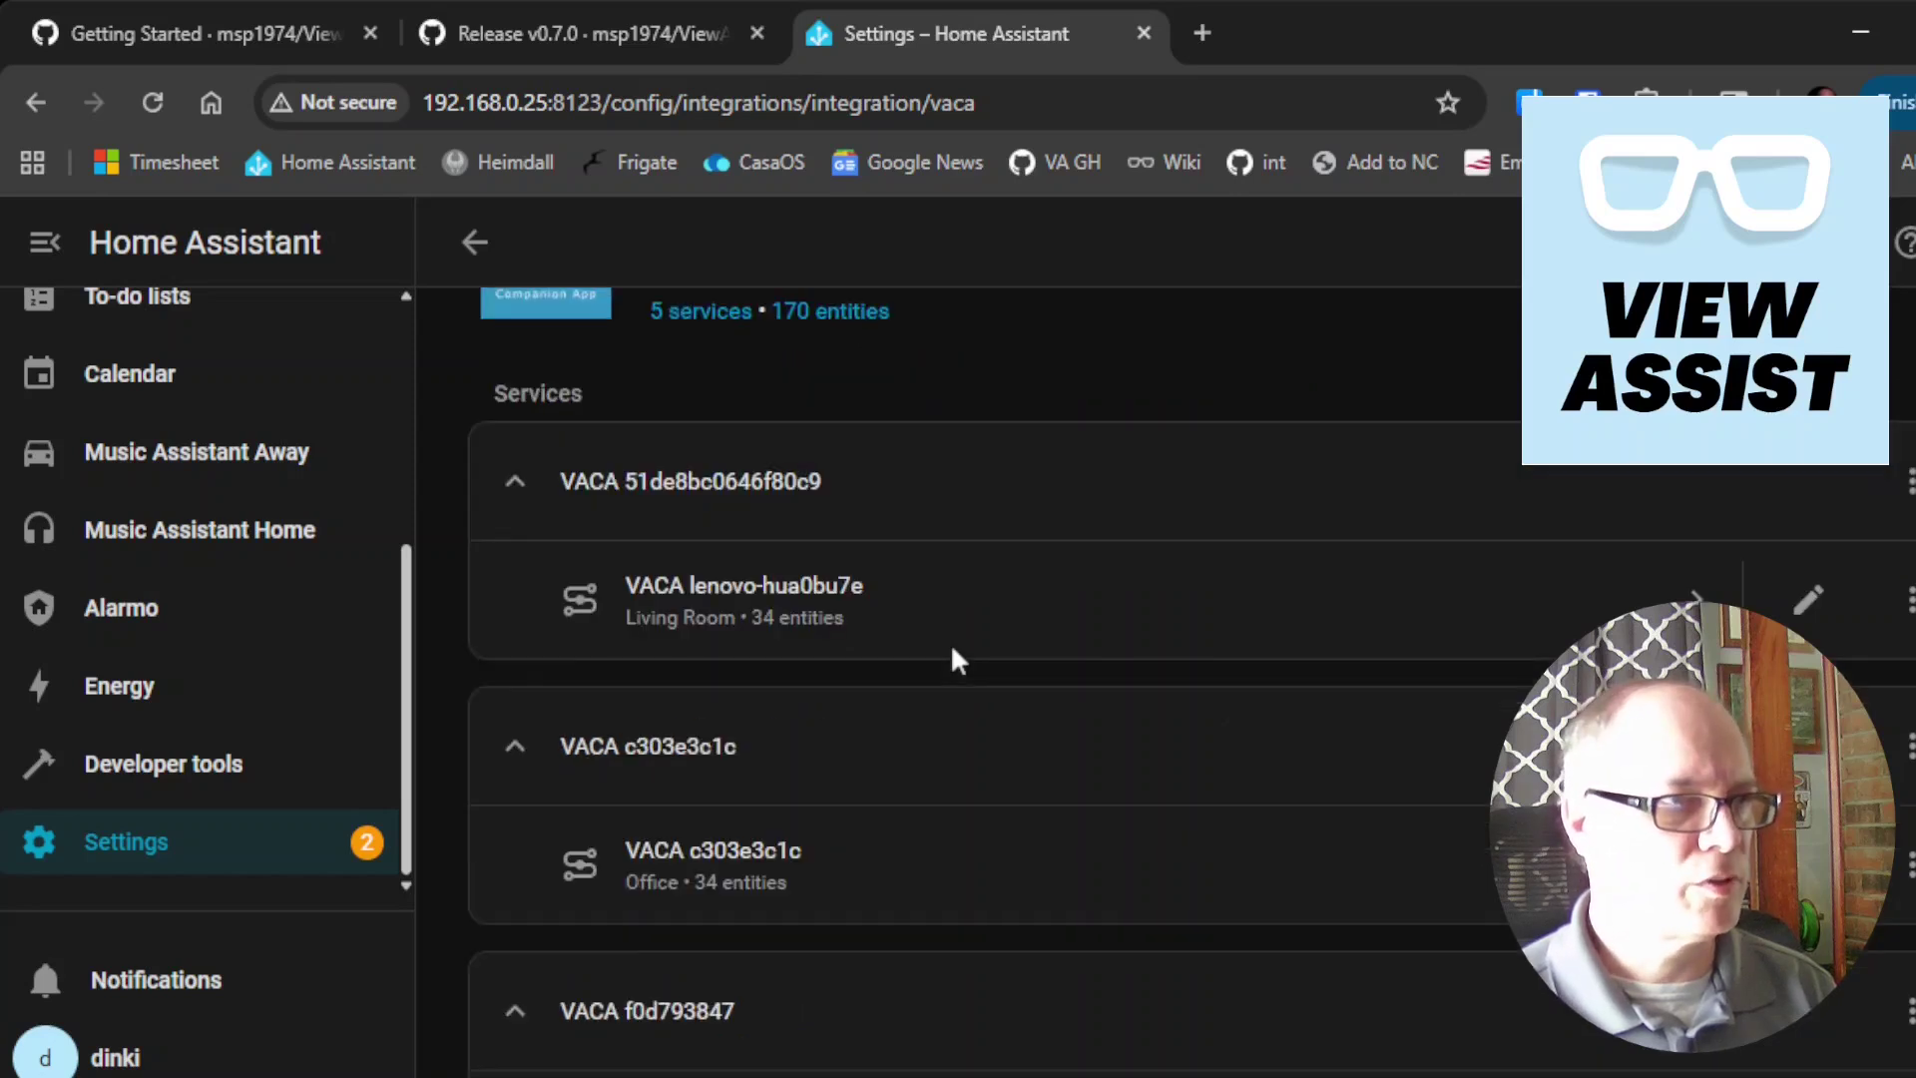
scroll(956, 664, down, 1)
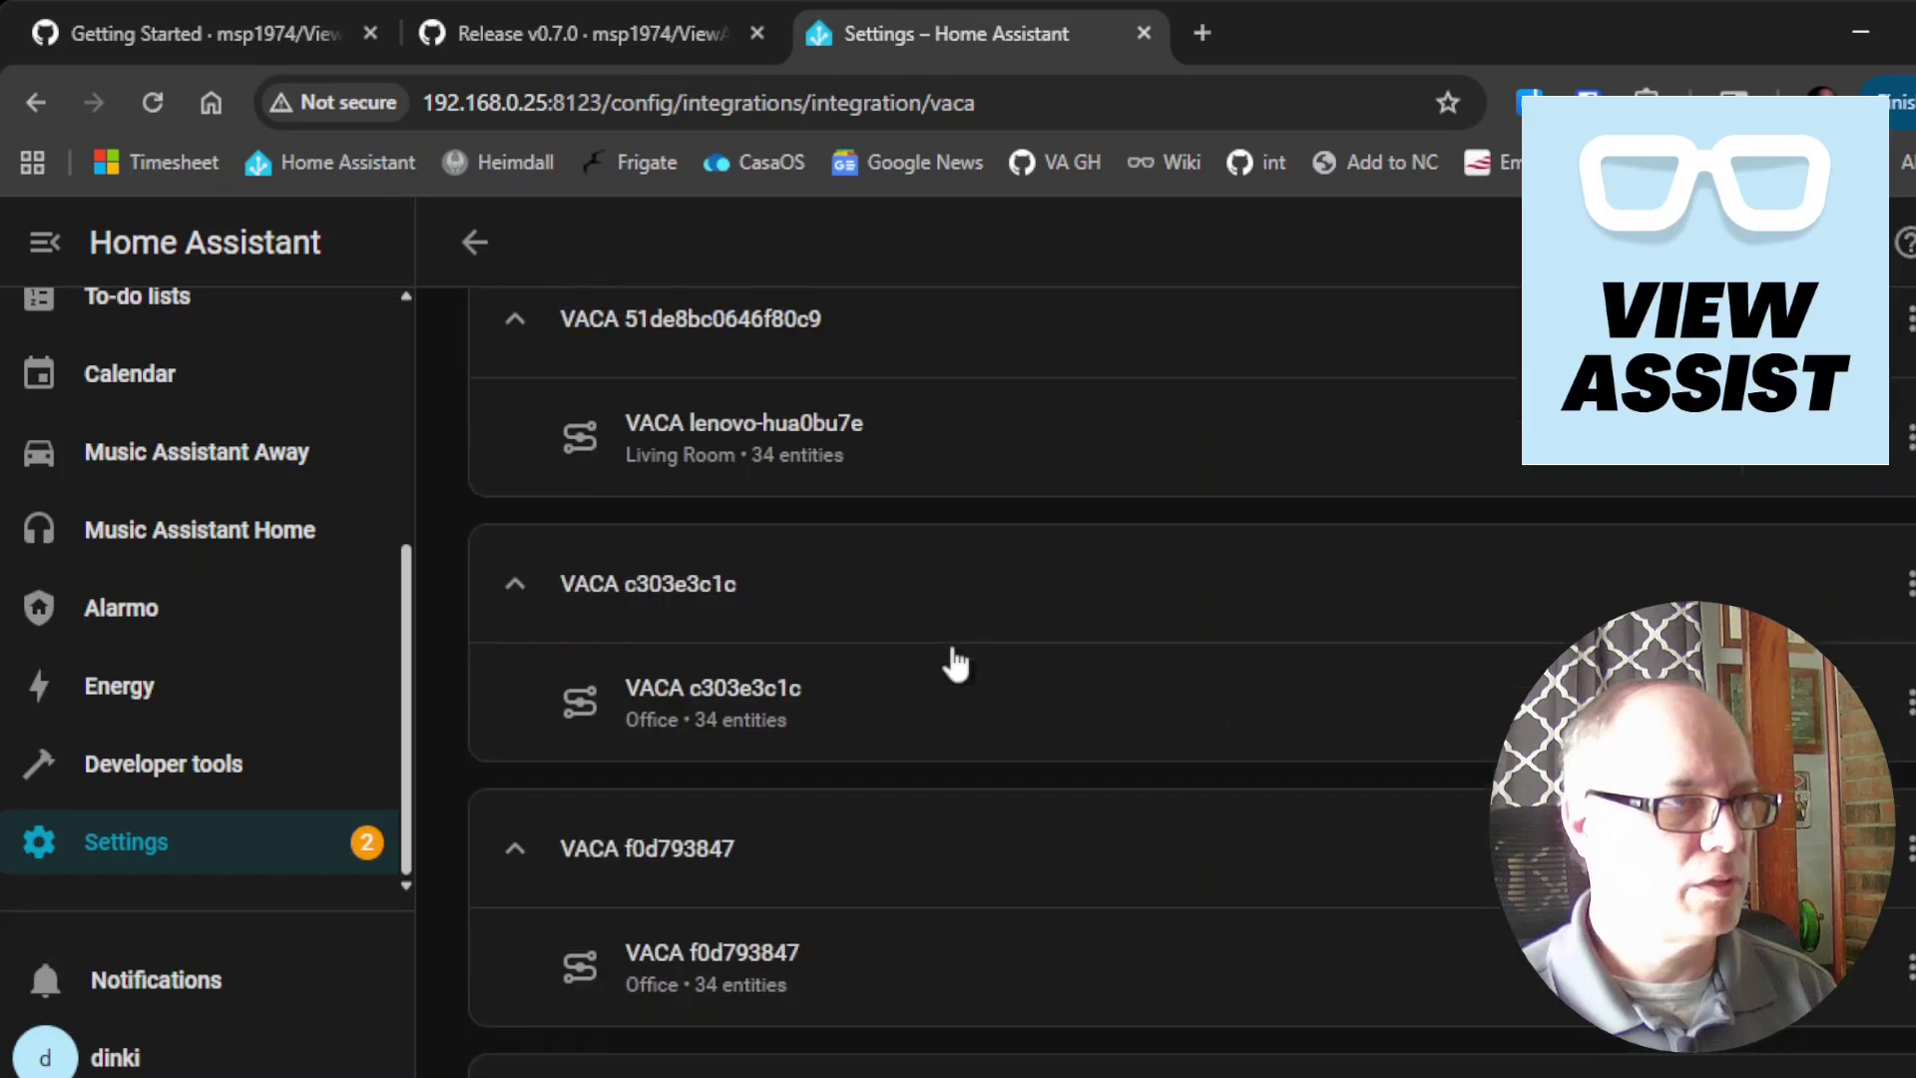
click(828, 722)
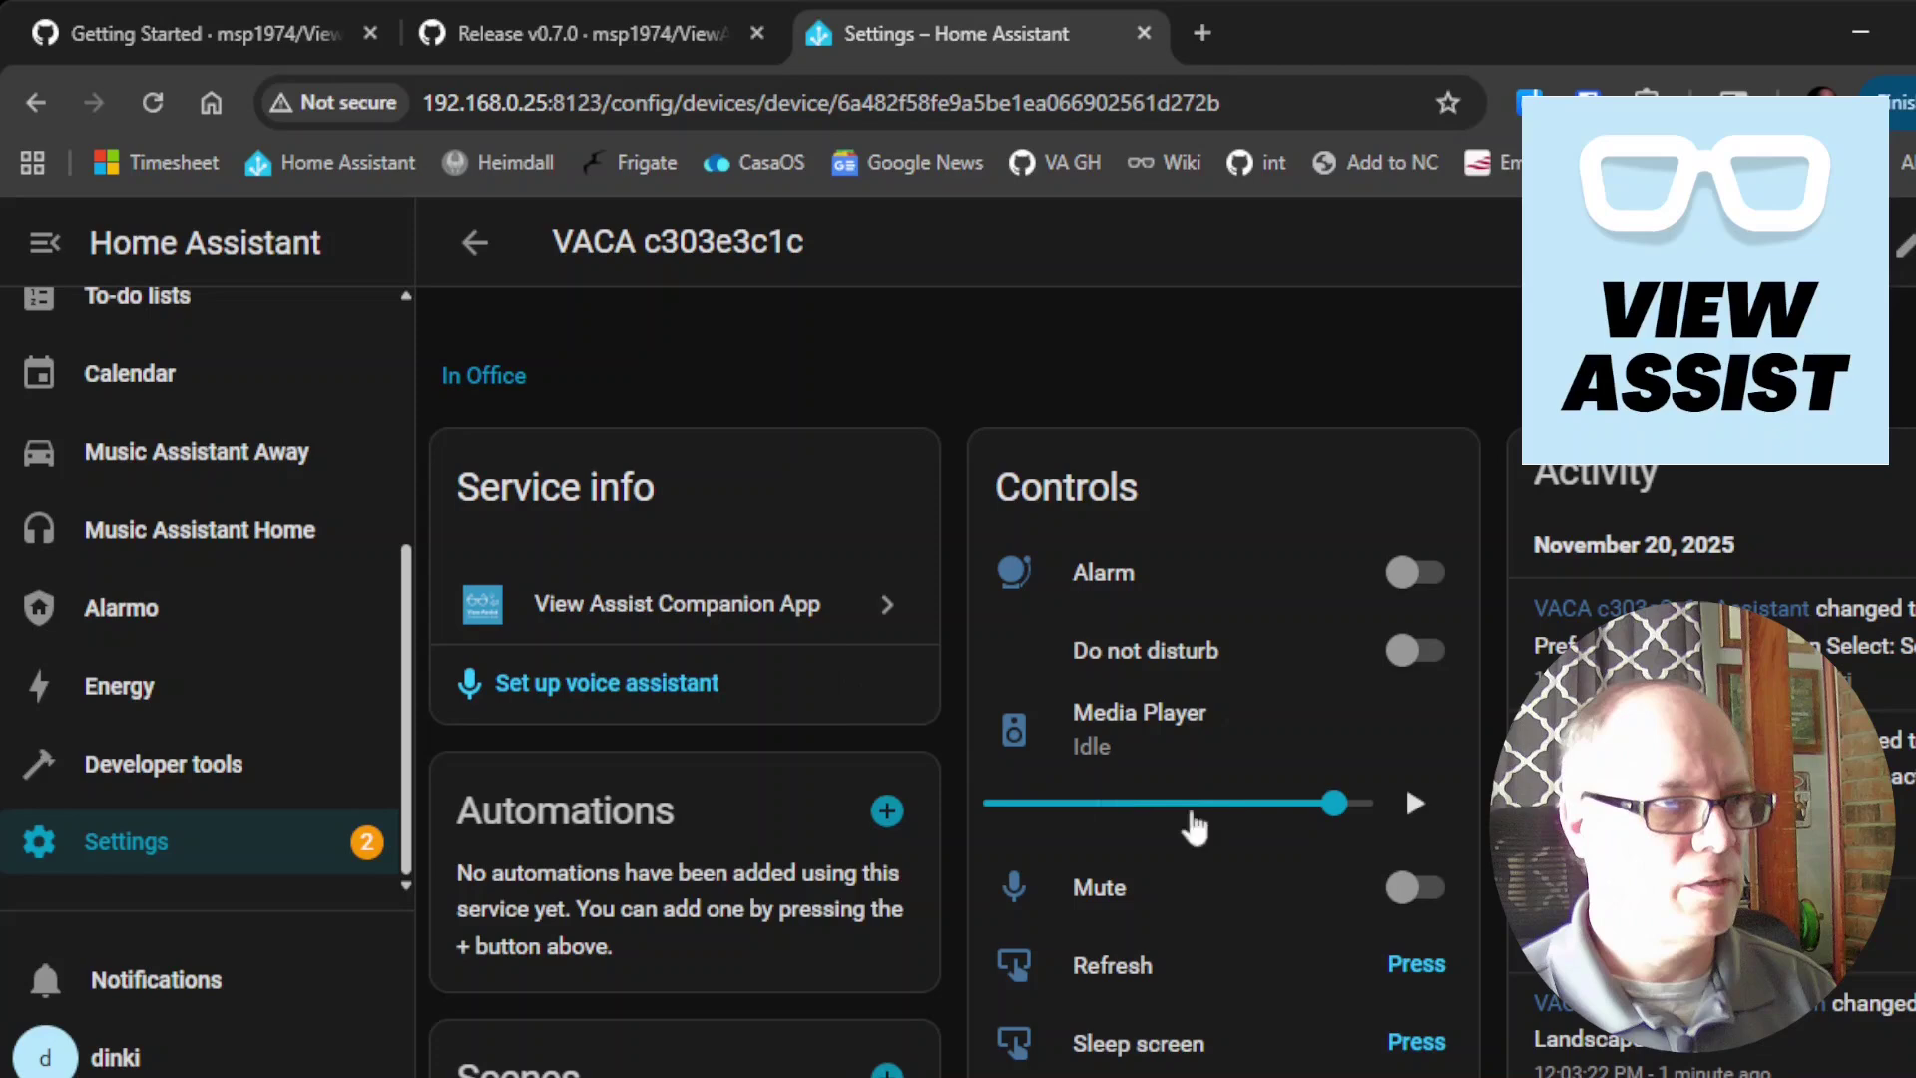
- Lower the VACA media player volume to 41, then switch its alarm on and back off
scroll(1297, 816, down, 3)
scroll(1300, 818, up, 3)
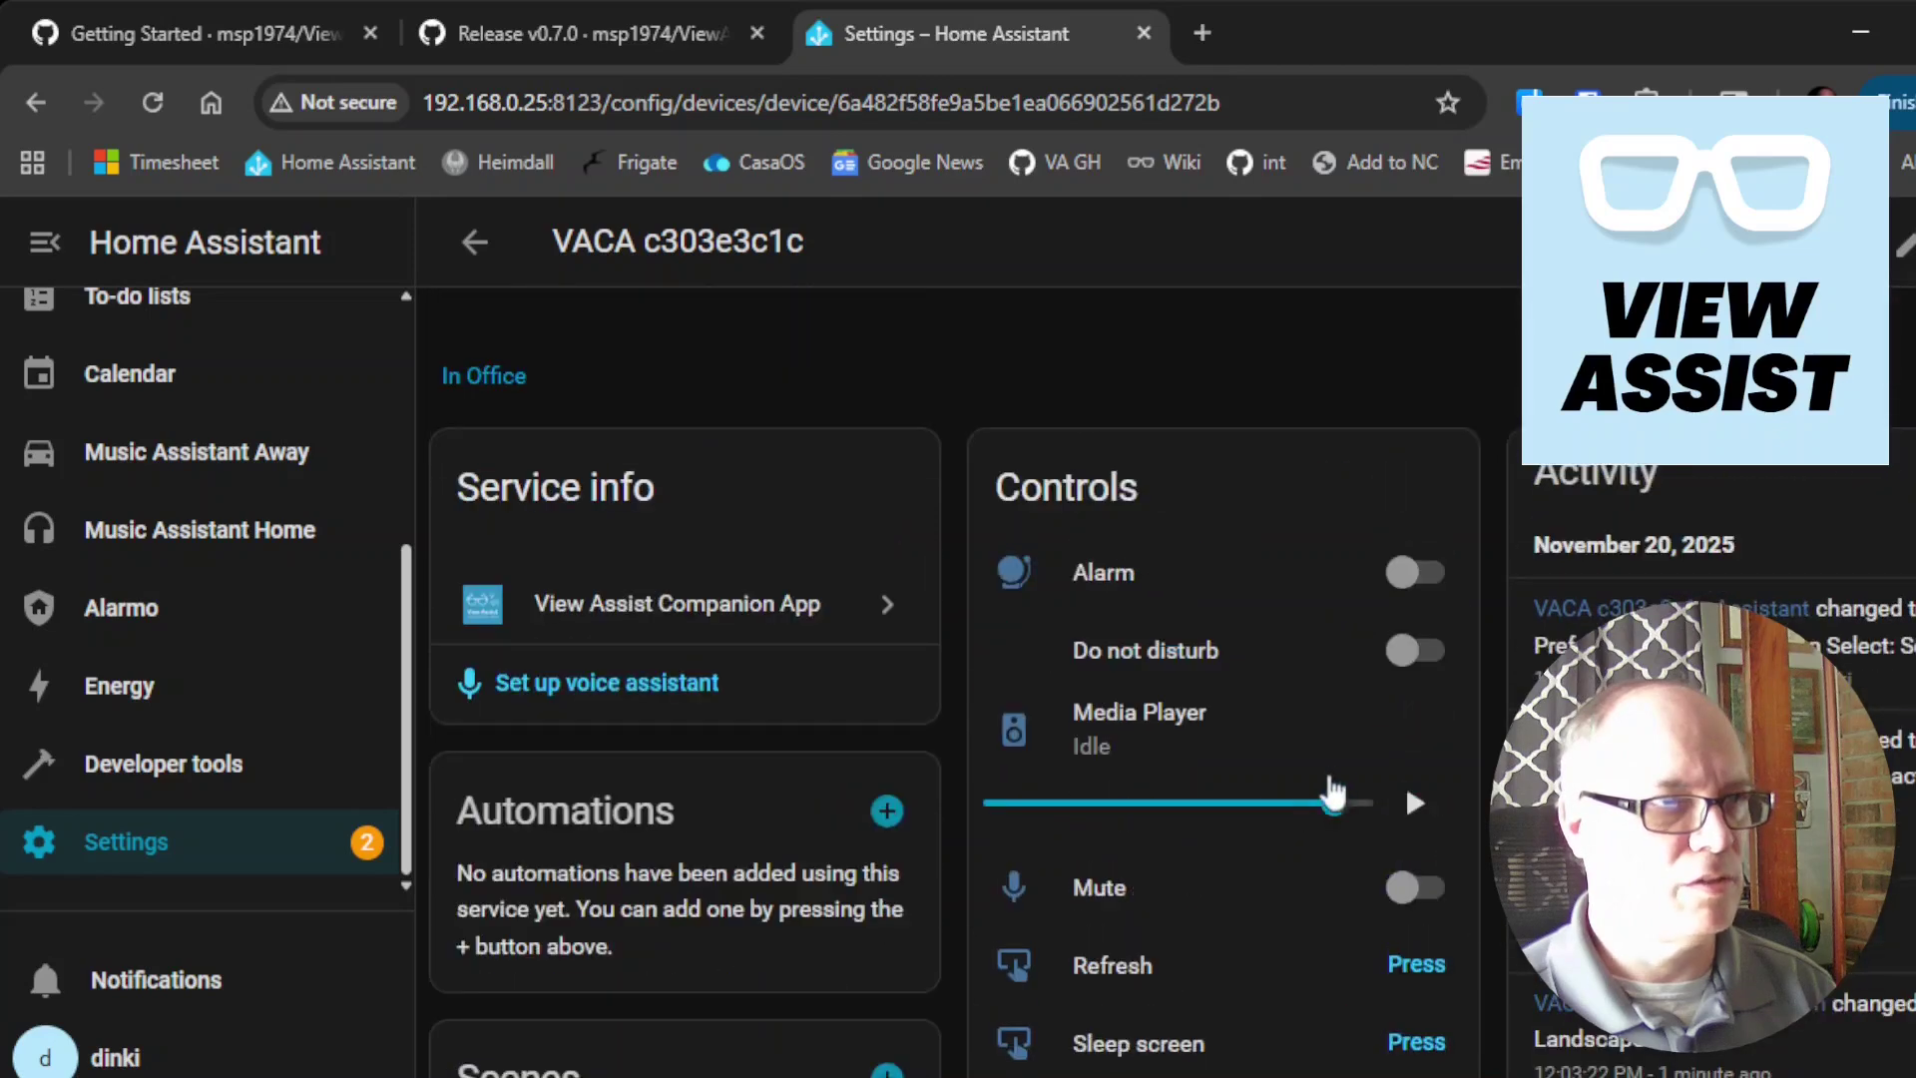
drag(1338, 829, 1138, 855)
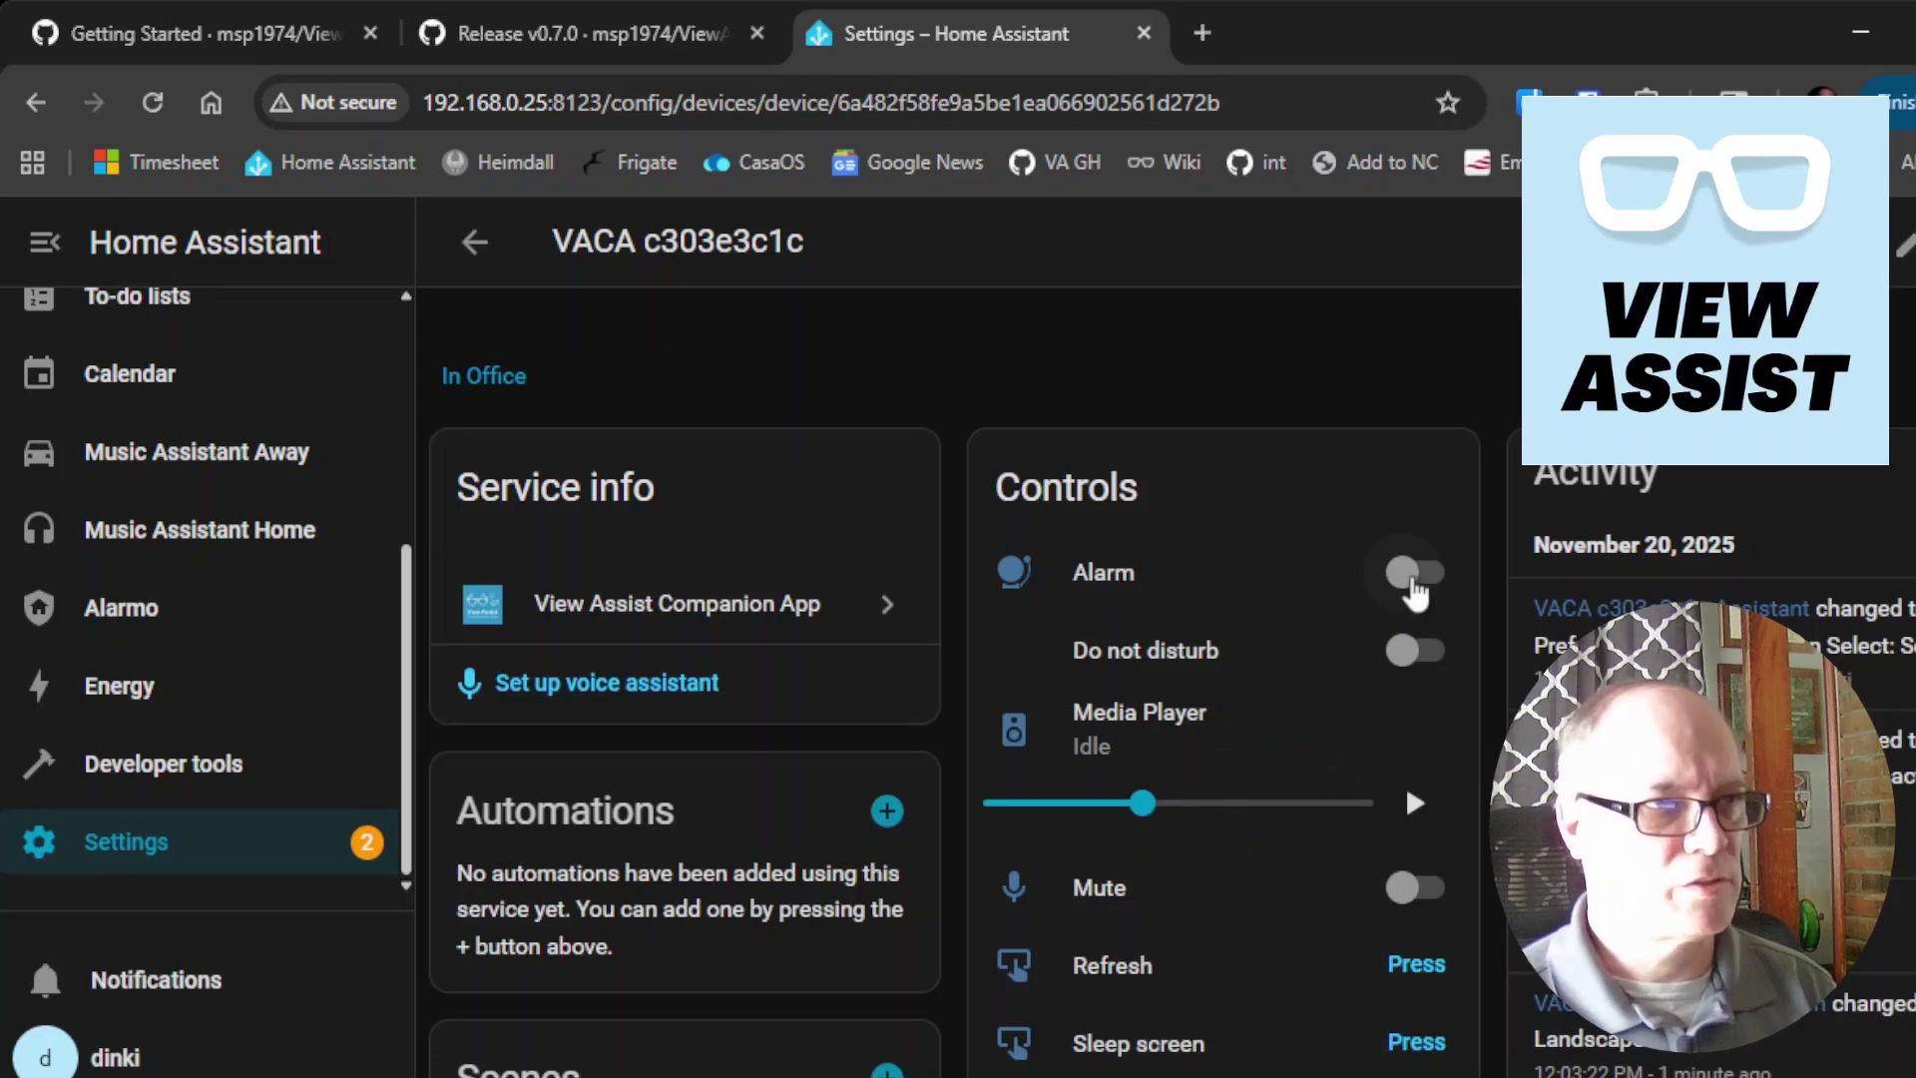
click(1415, 594)
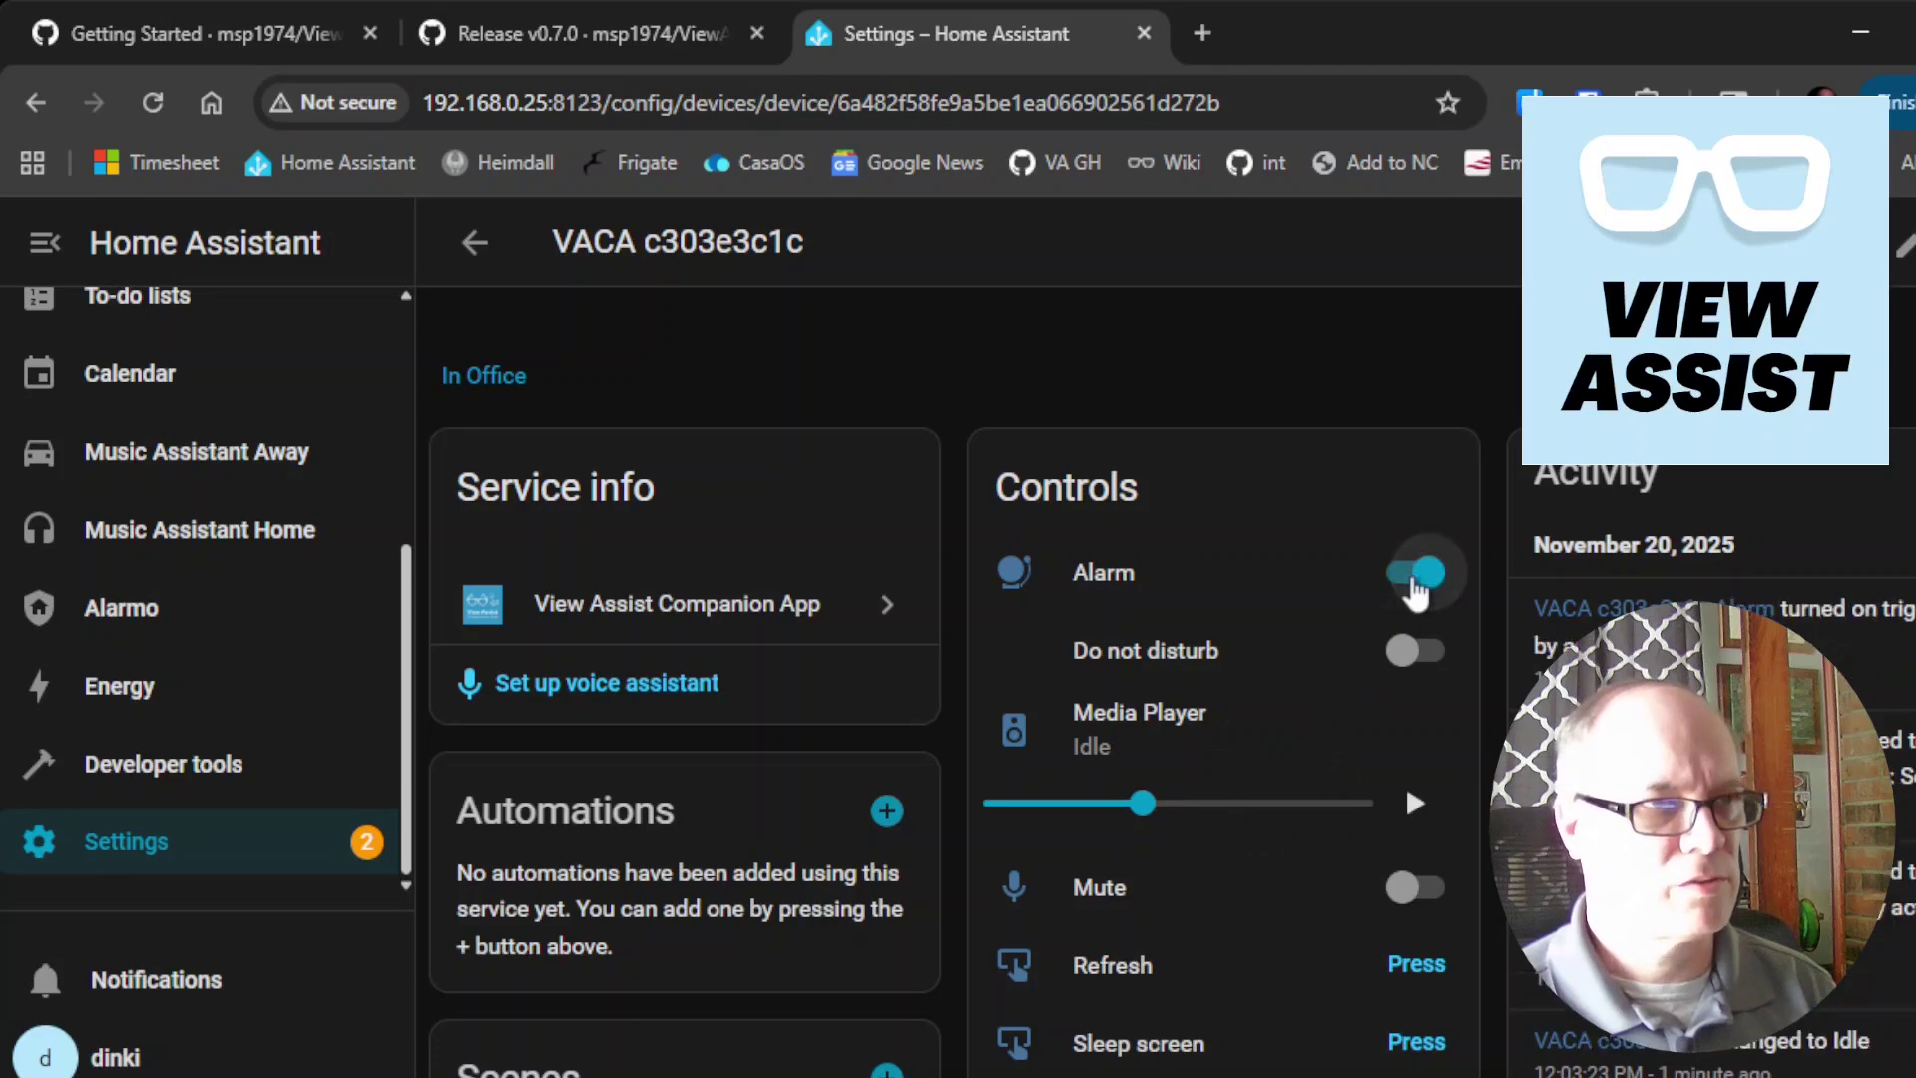
click(1409, 590)
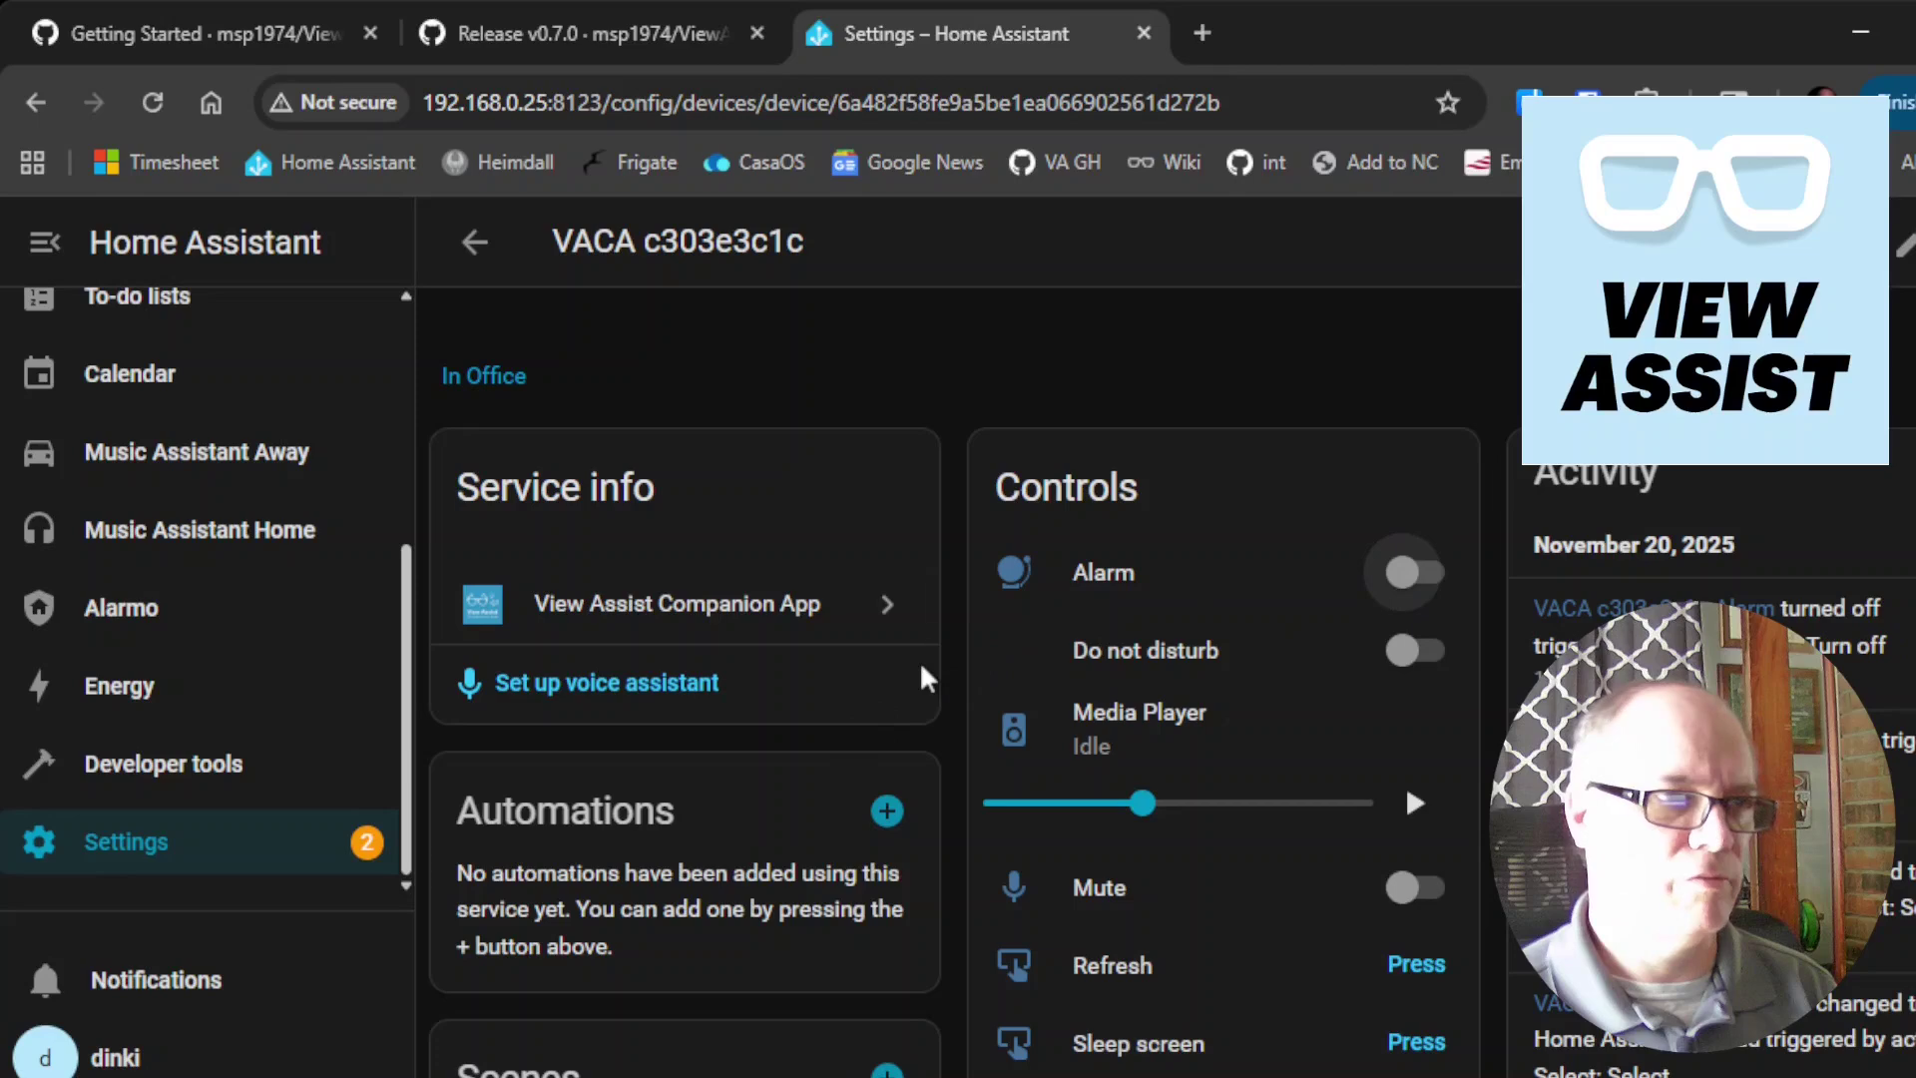
- In the Configuration card, change the VACA c303e3c1c wake word from Alexa to Ok Nabu
scroll(976, 612, down, 3)
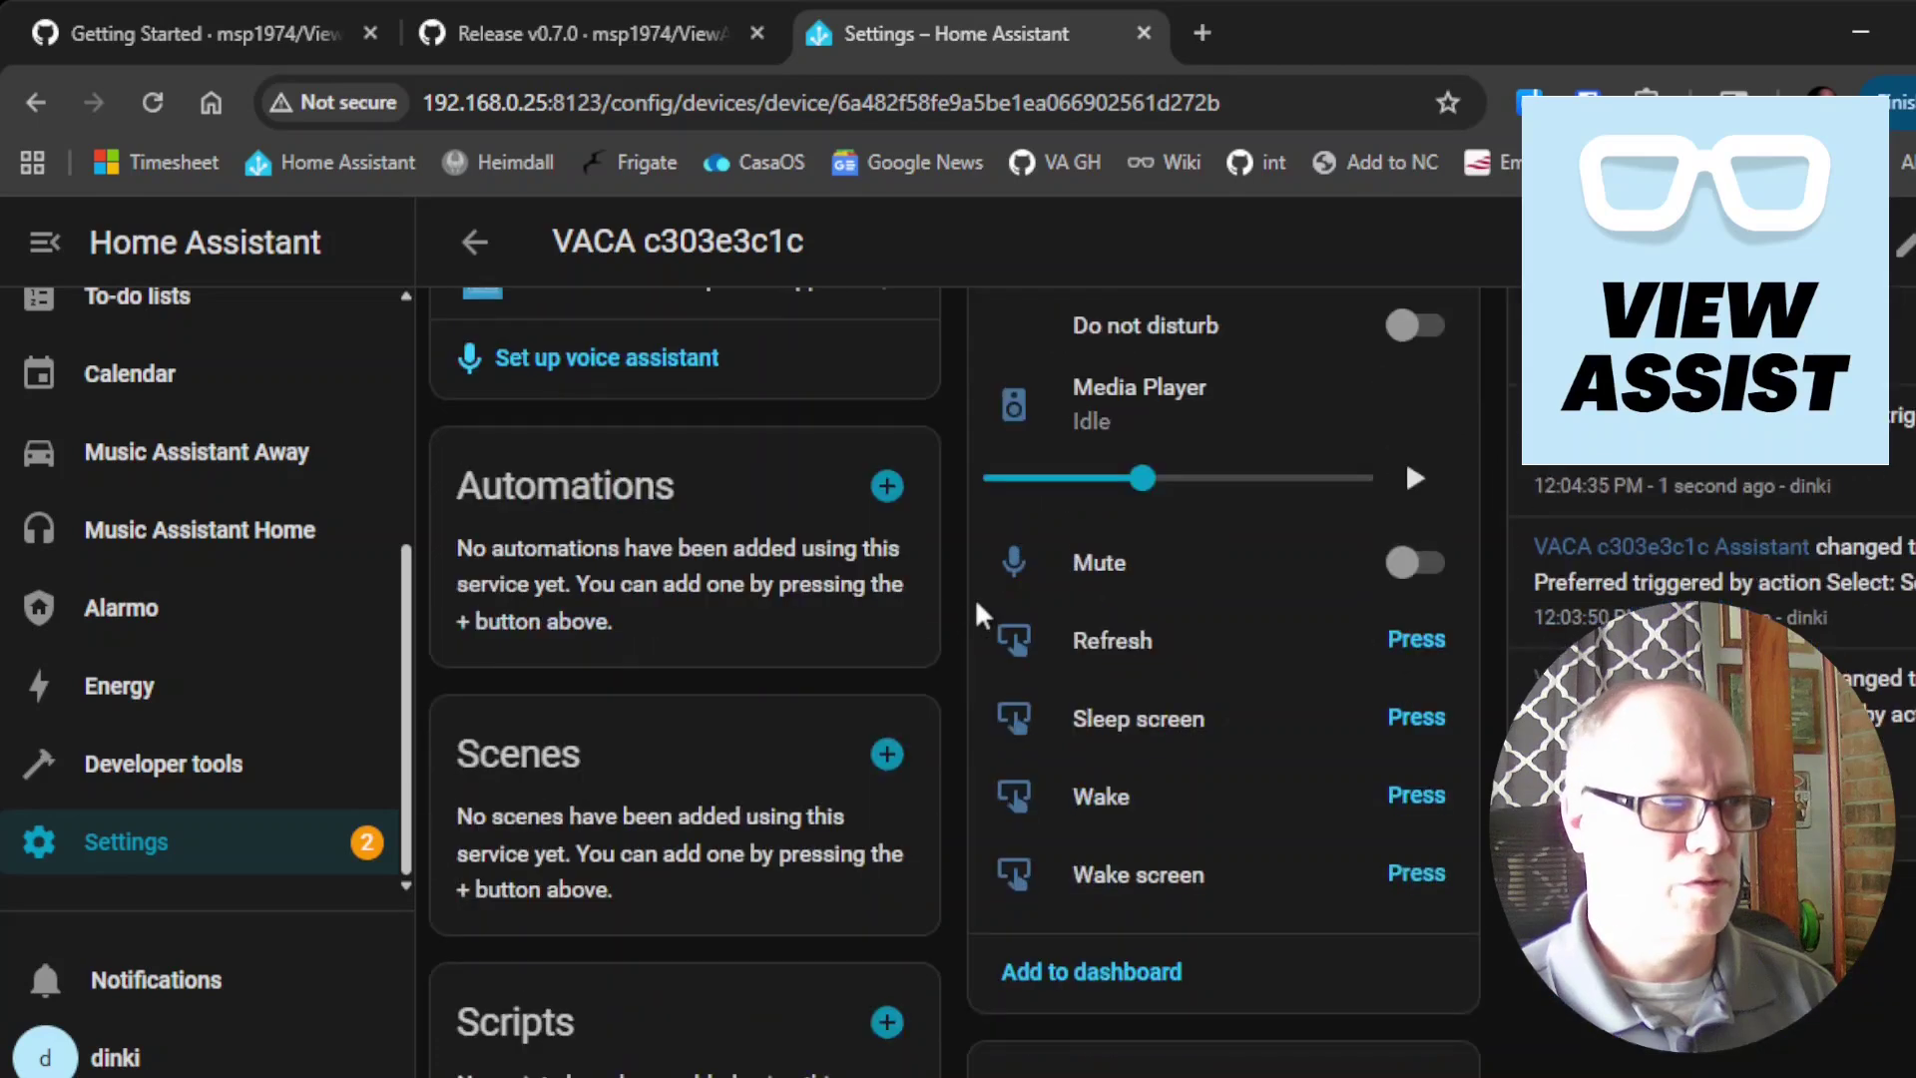
scroll(976, 612, down, 4)
scroll(983, 616, down, 4)
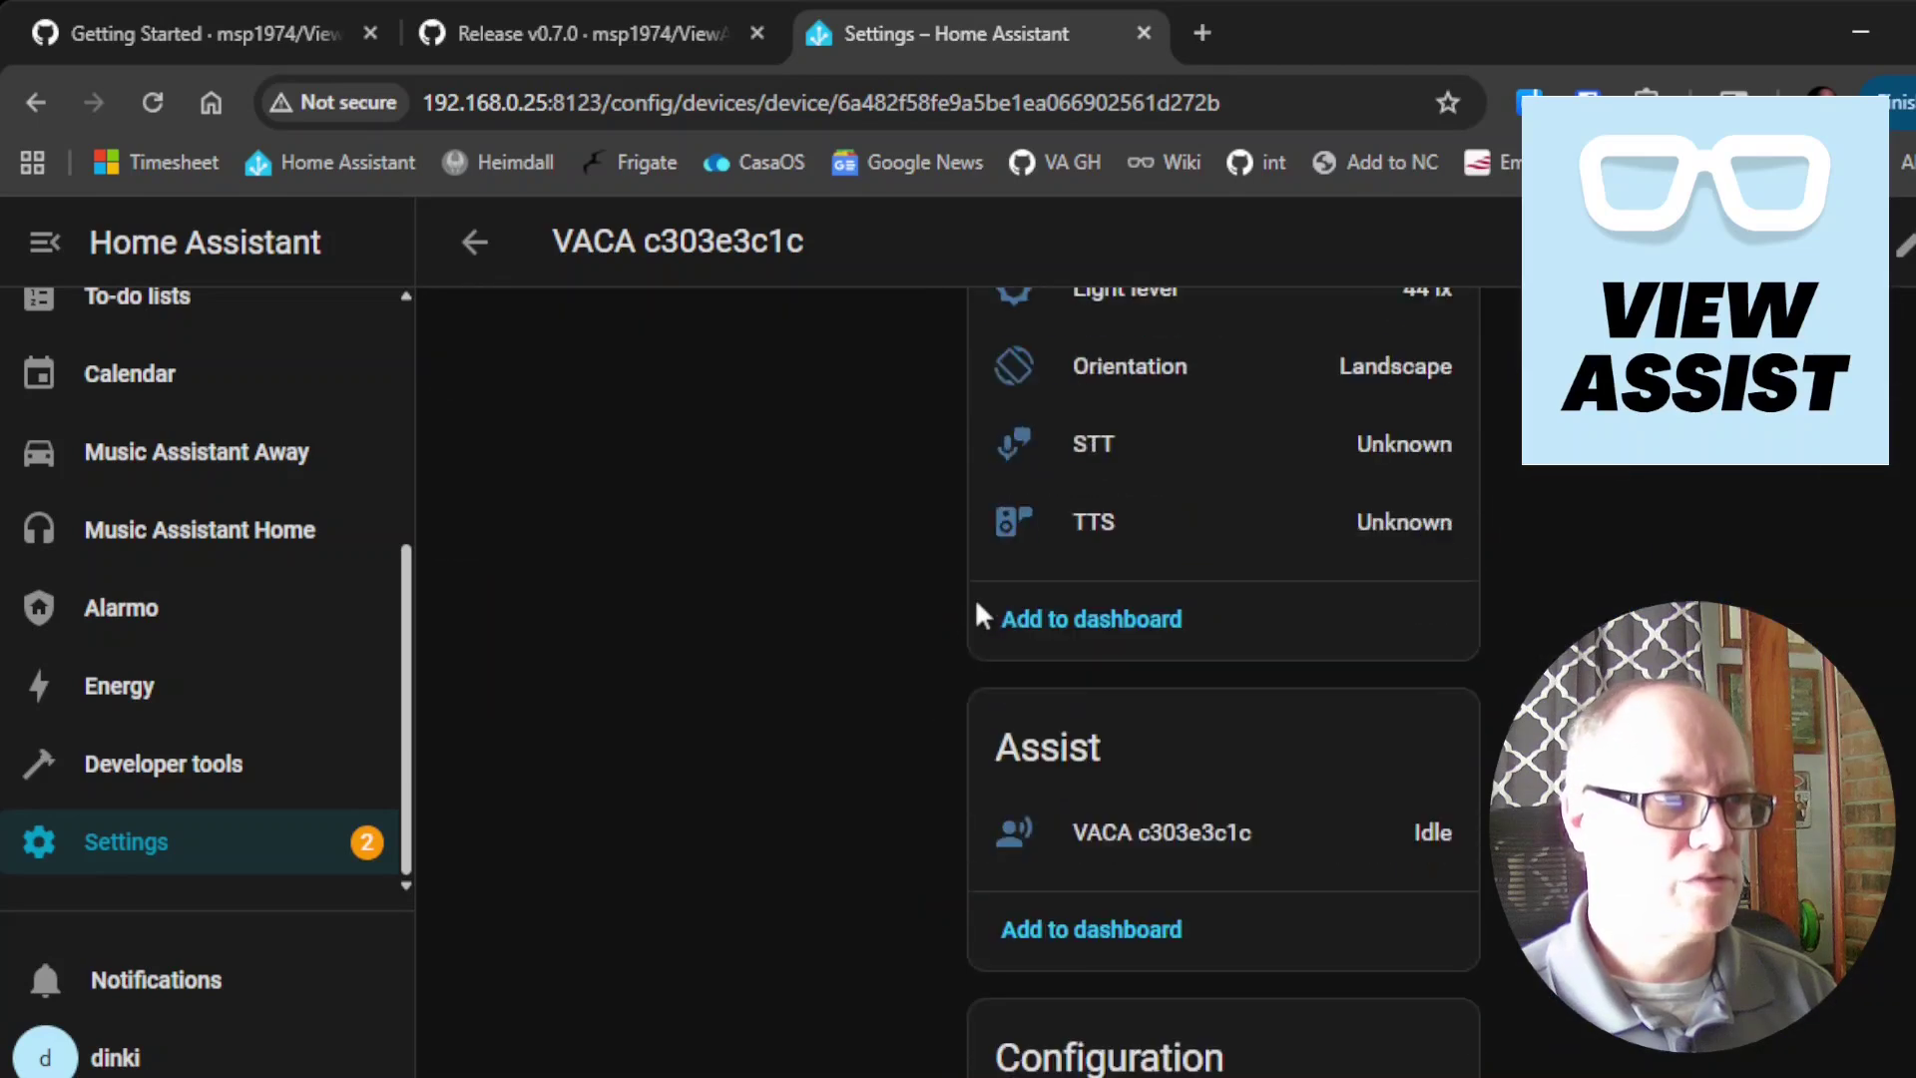
scroll(983, 616, down, 4)
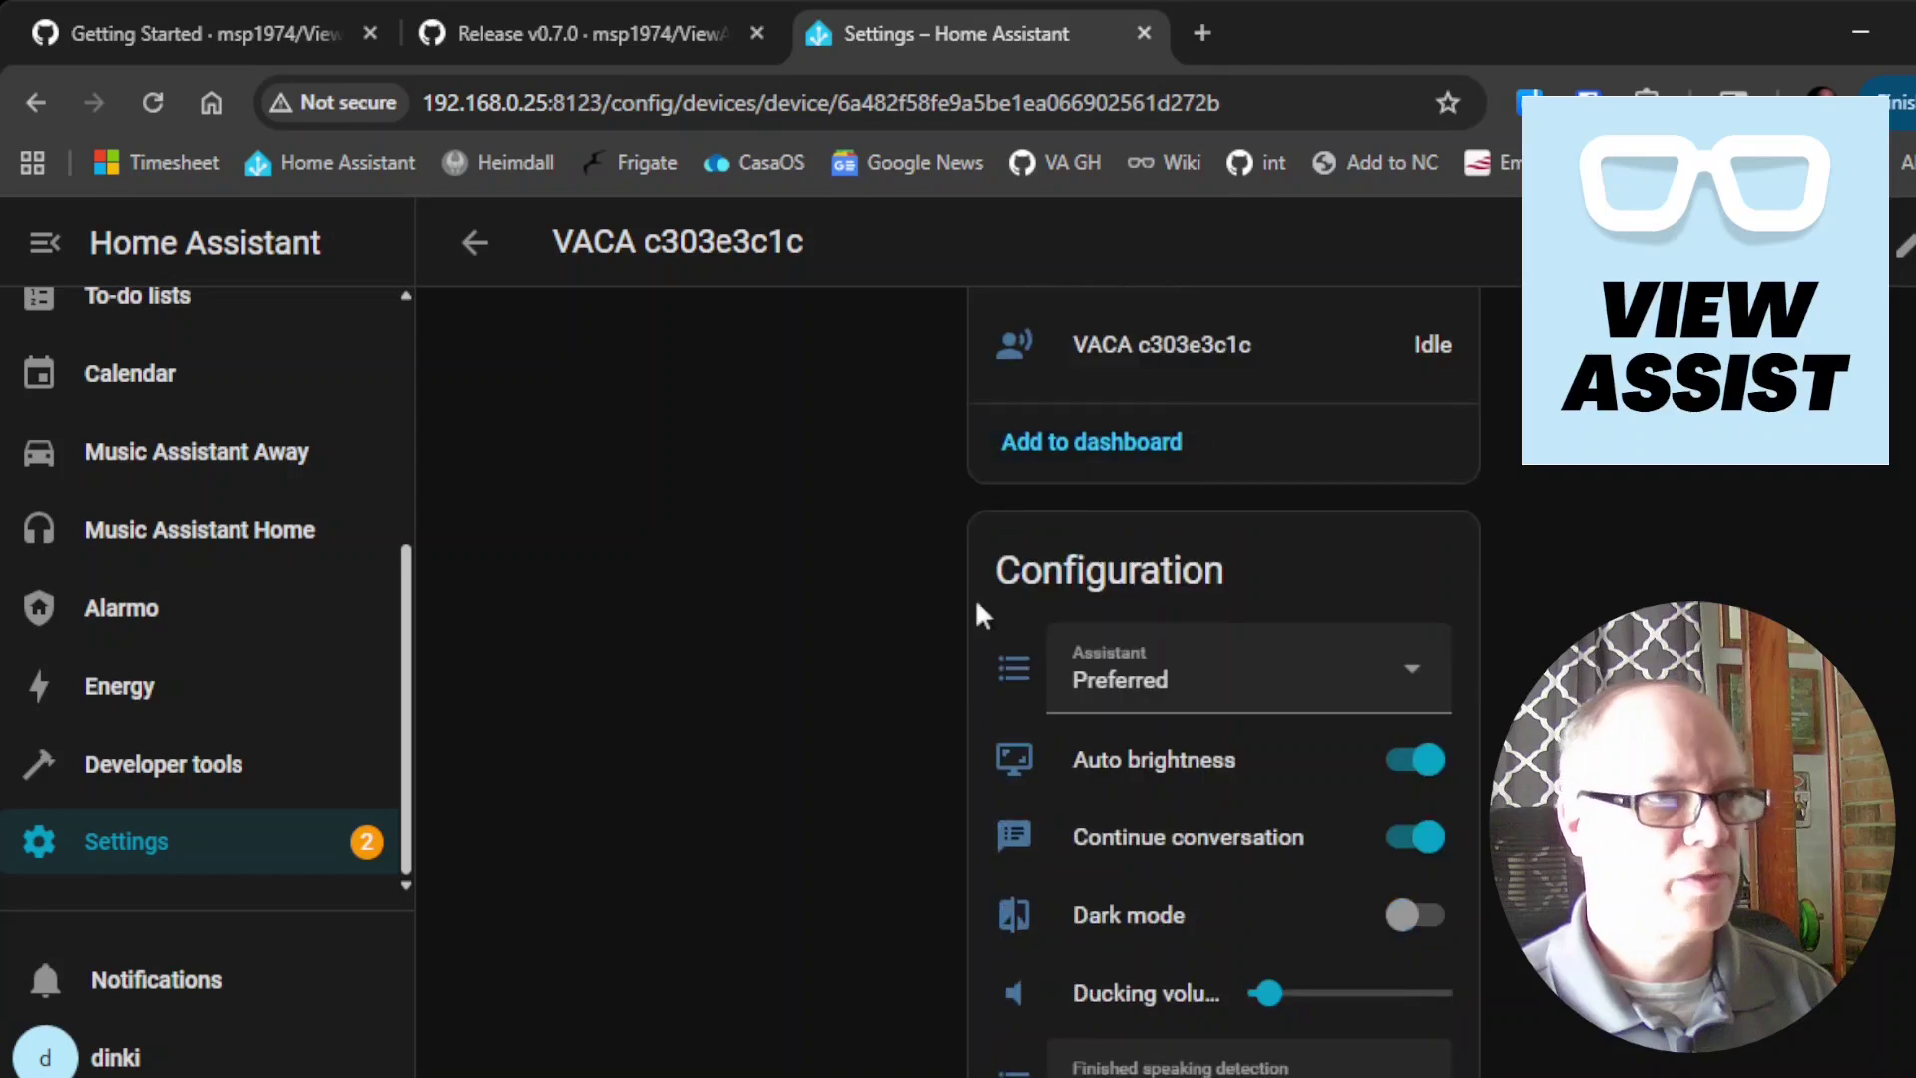
scroll(983, 616, down, 3)
scroll(963, 579, down, 2)
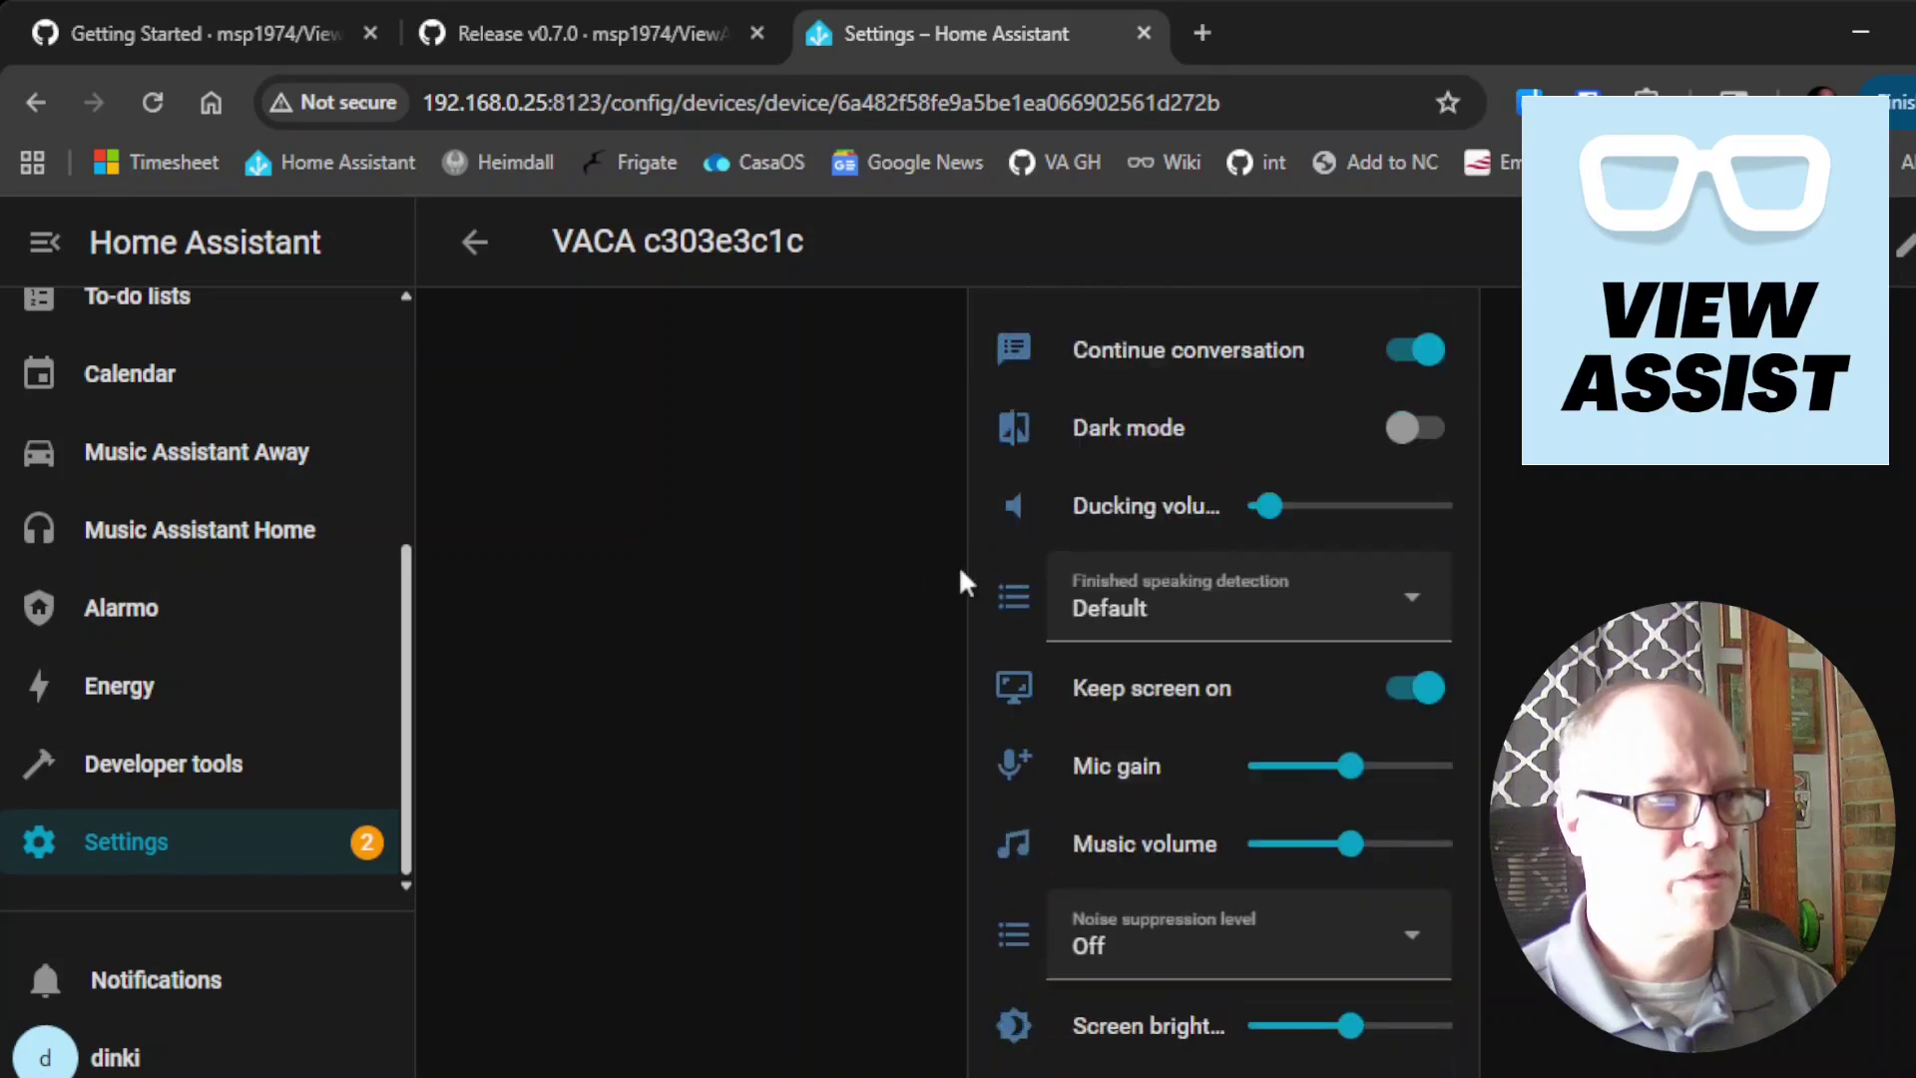
scroll(963, 581, down, 4)
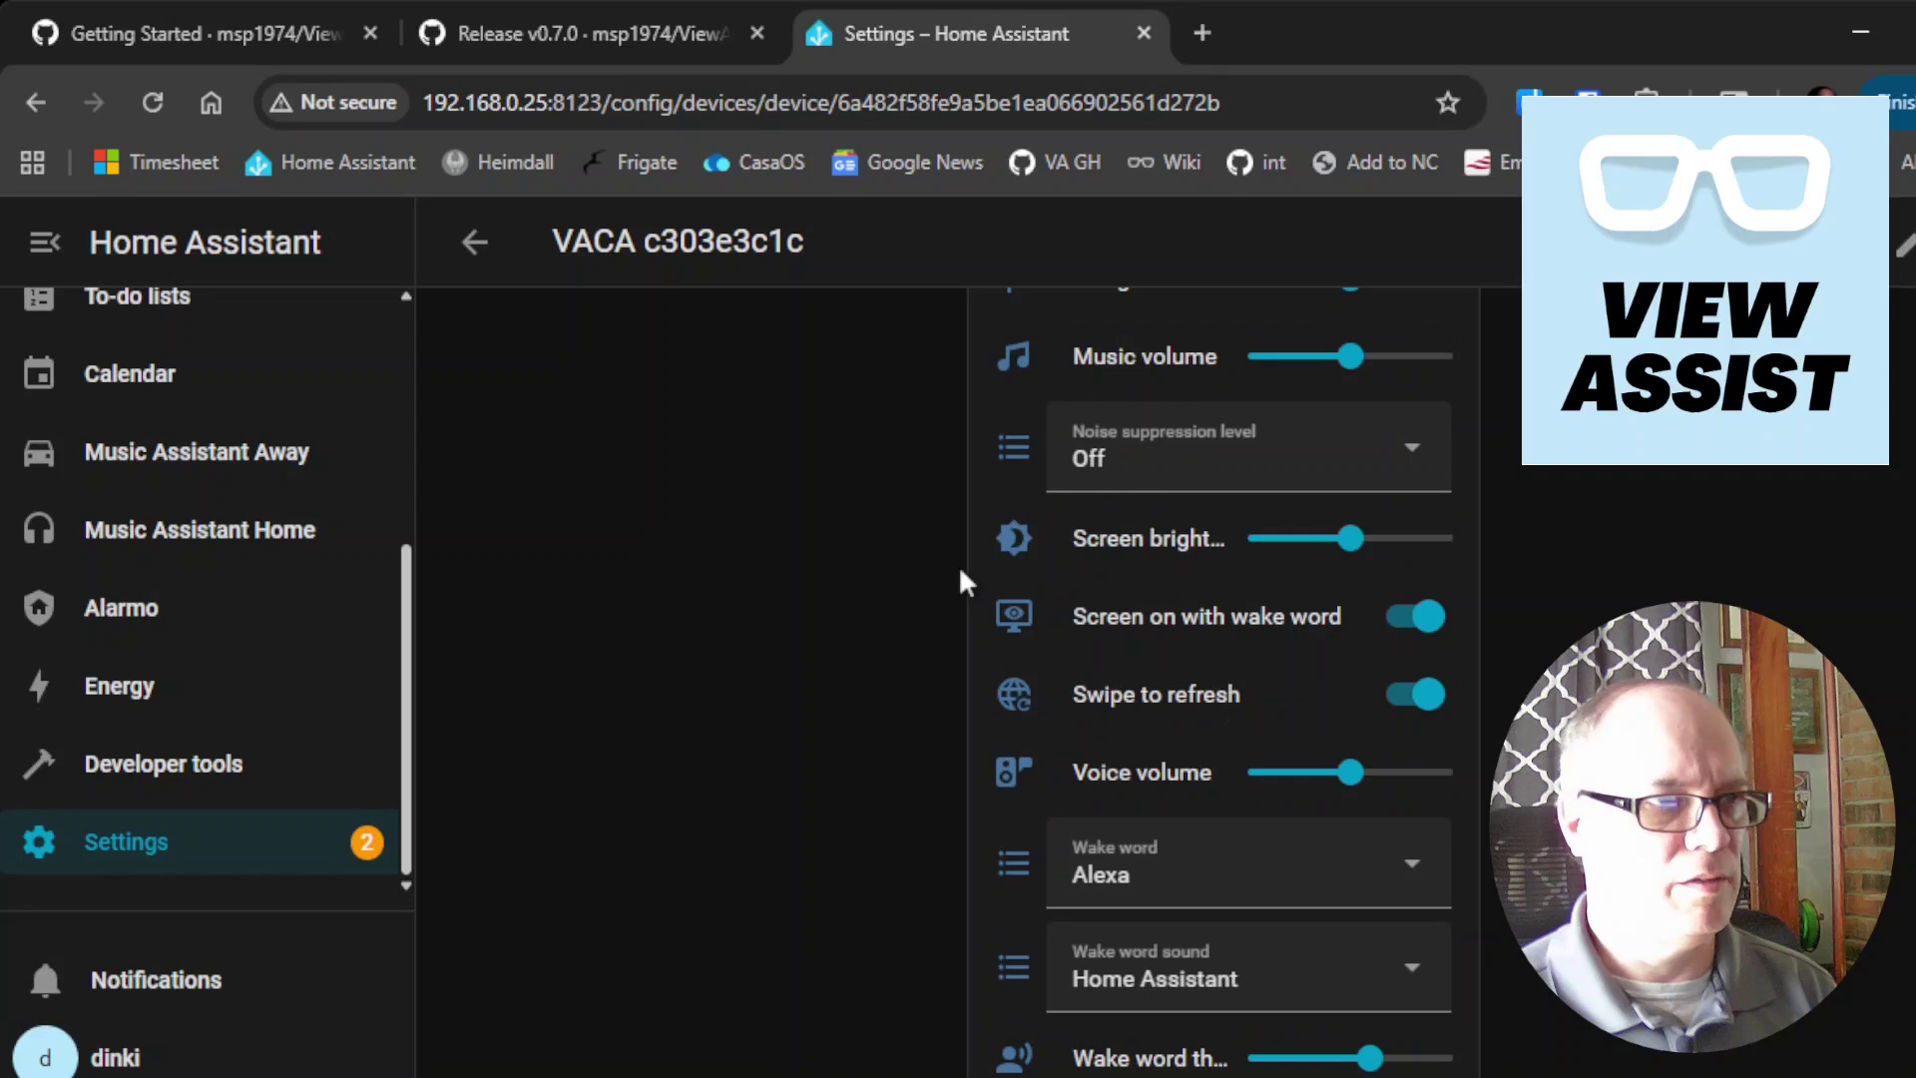
click(1368, 876)
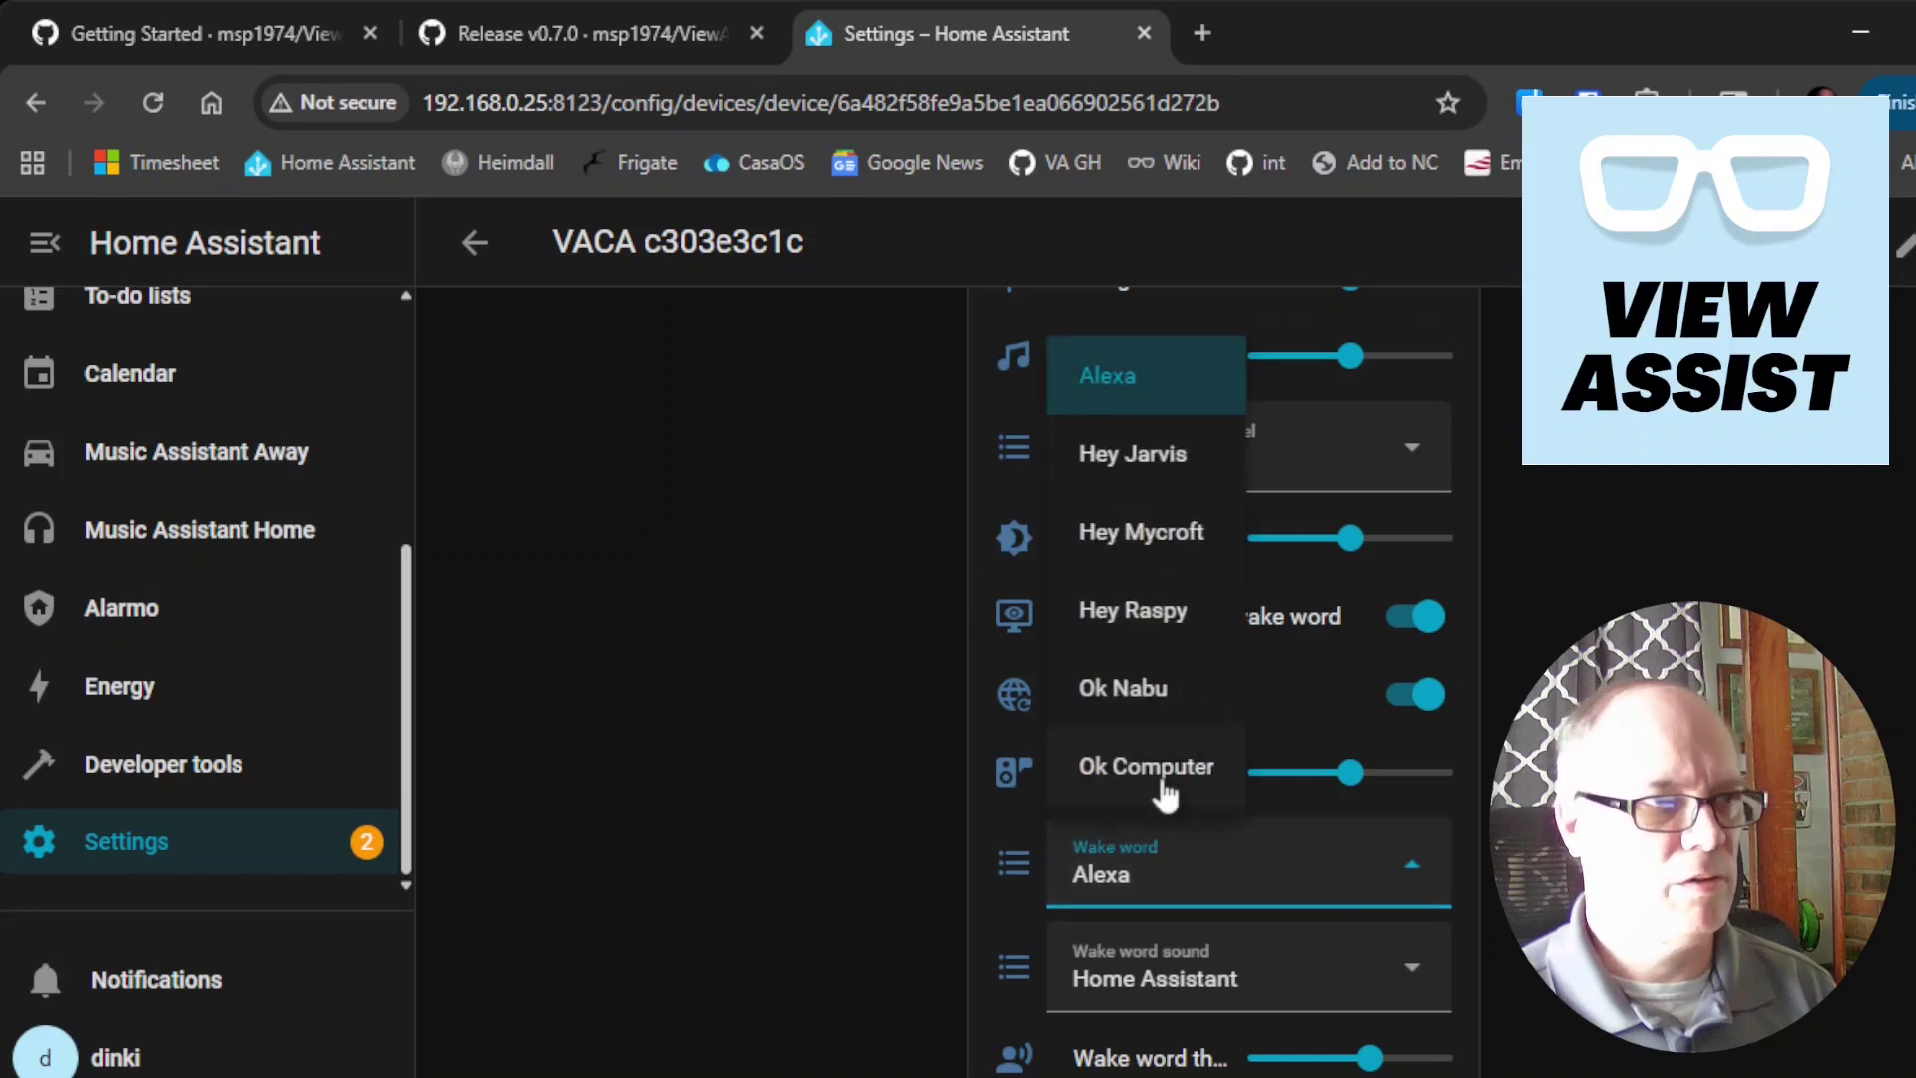
click(1142, 694)
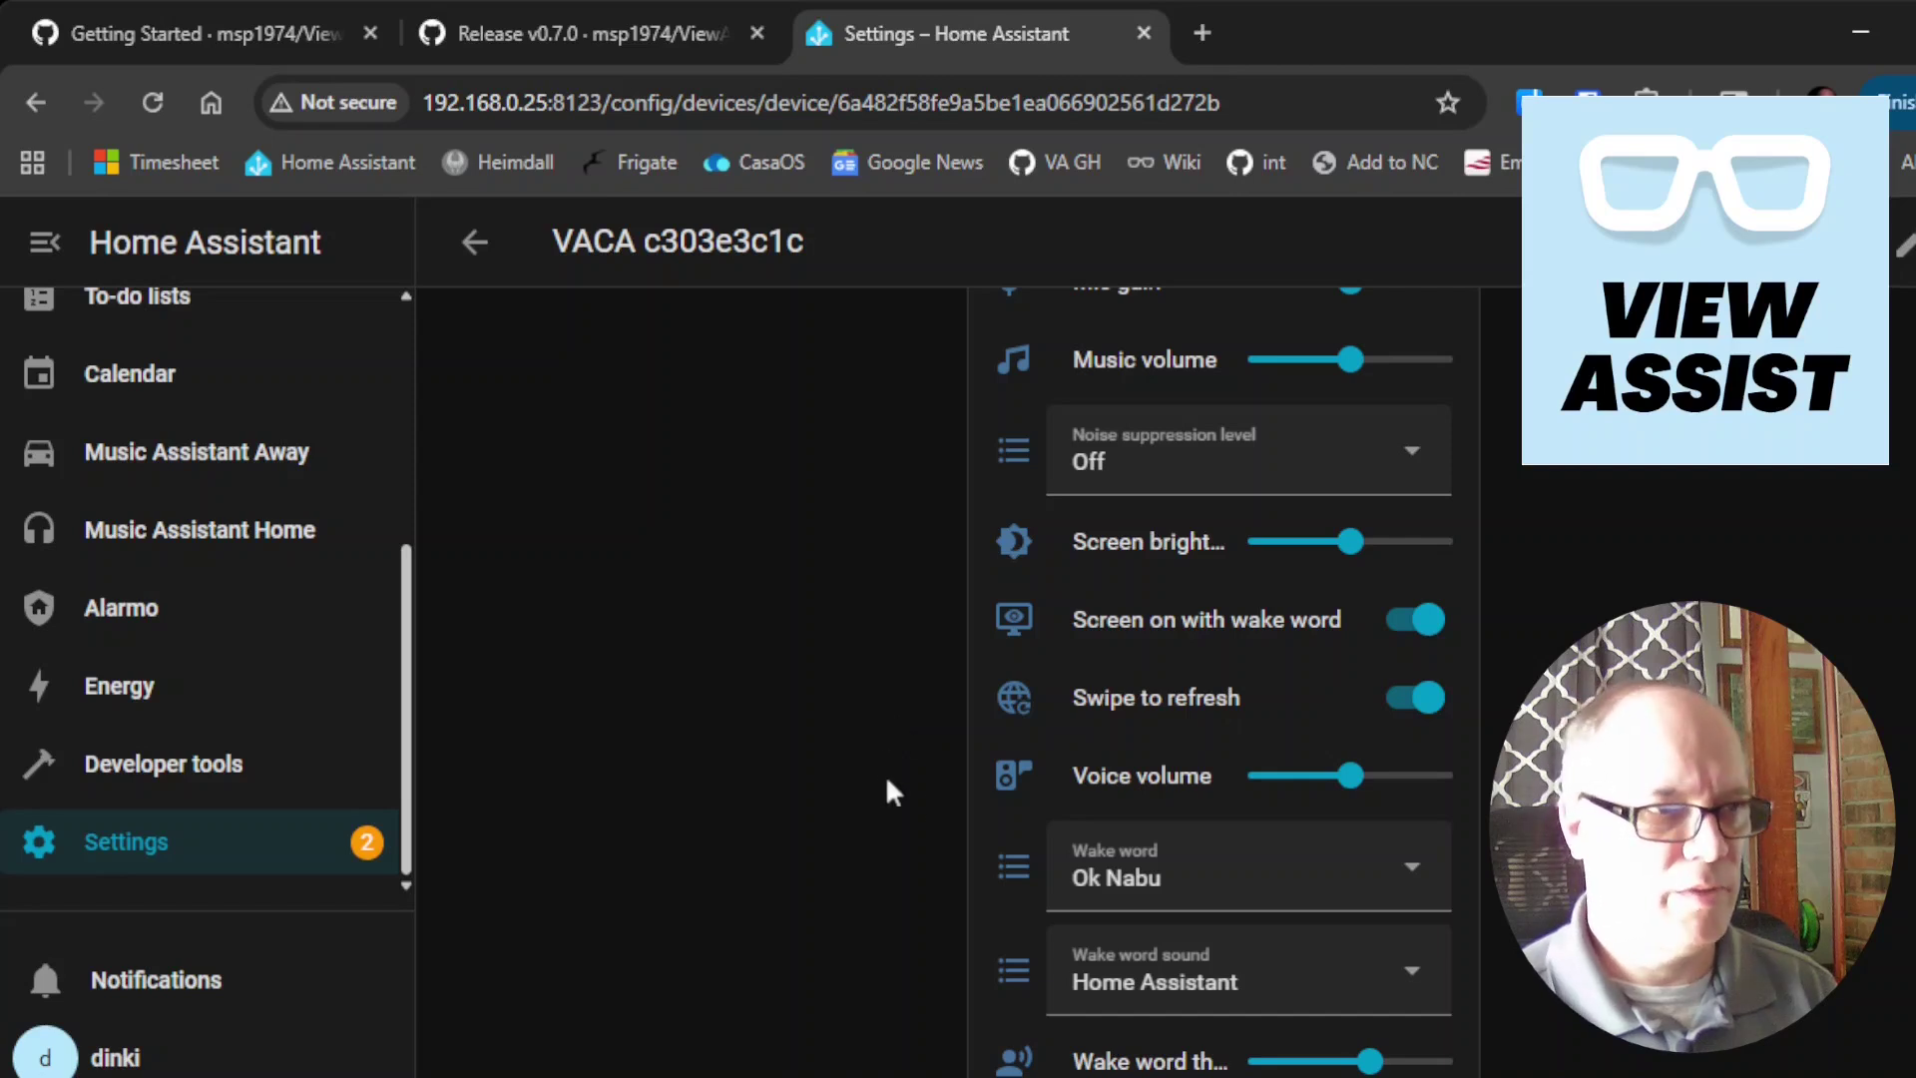
- Scroll back to the top of the VACA c303e3c1c device page after the wake-word change
scroll(915, 769, up, 3)
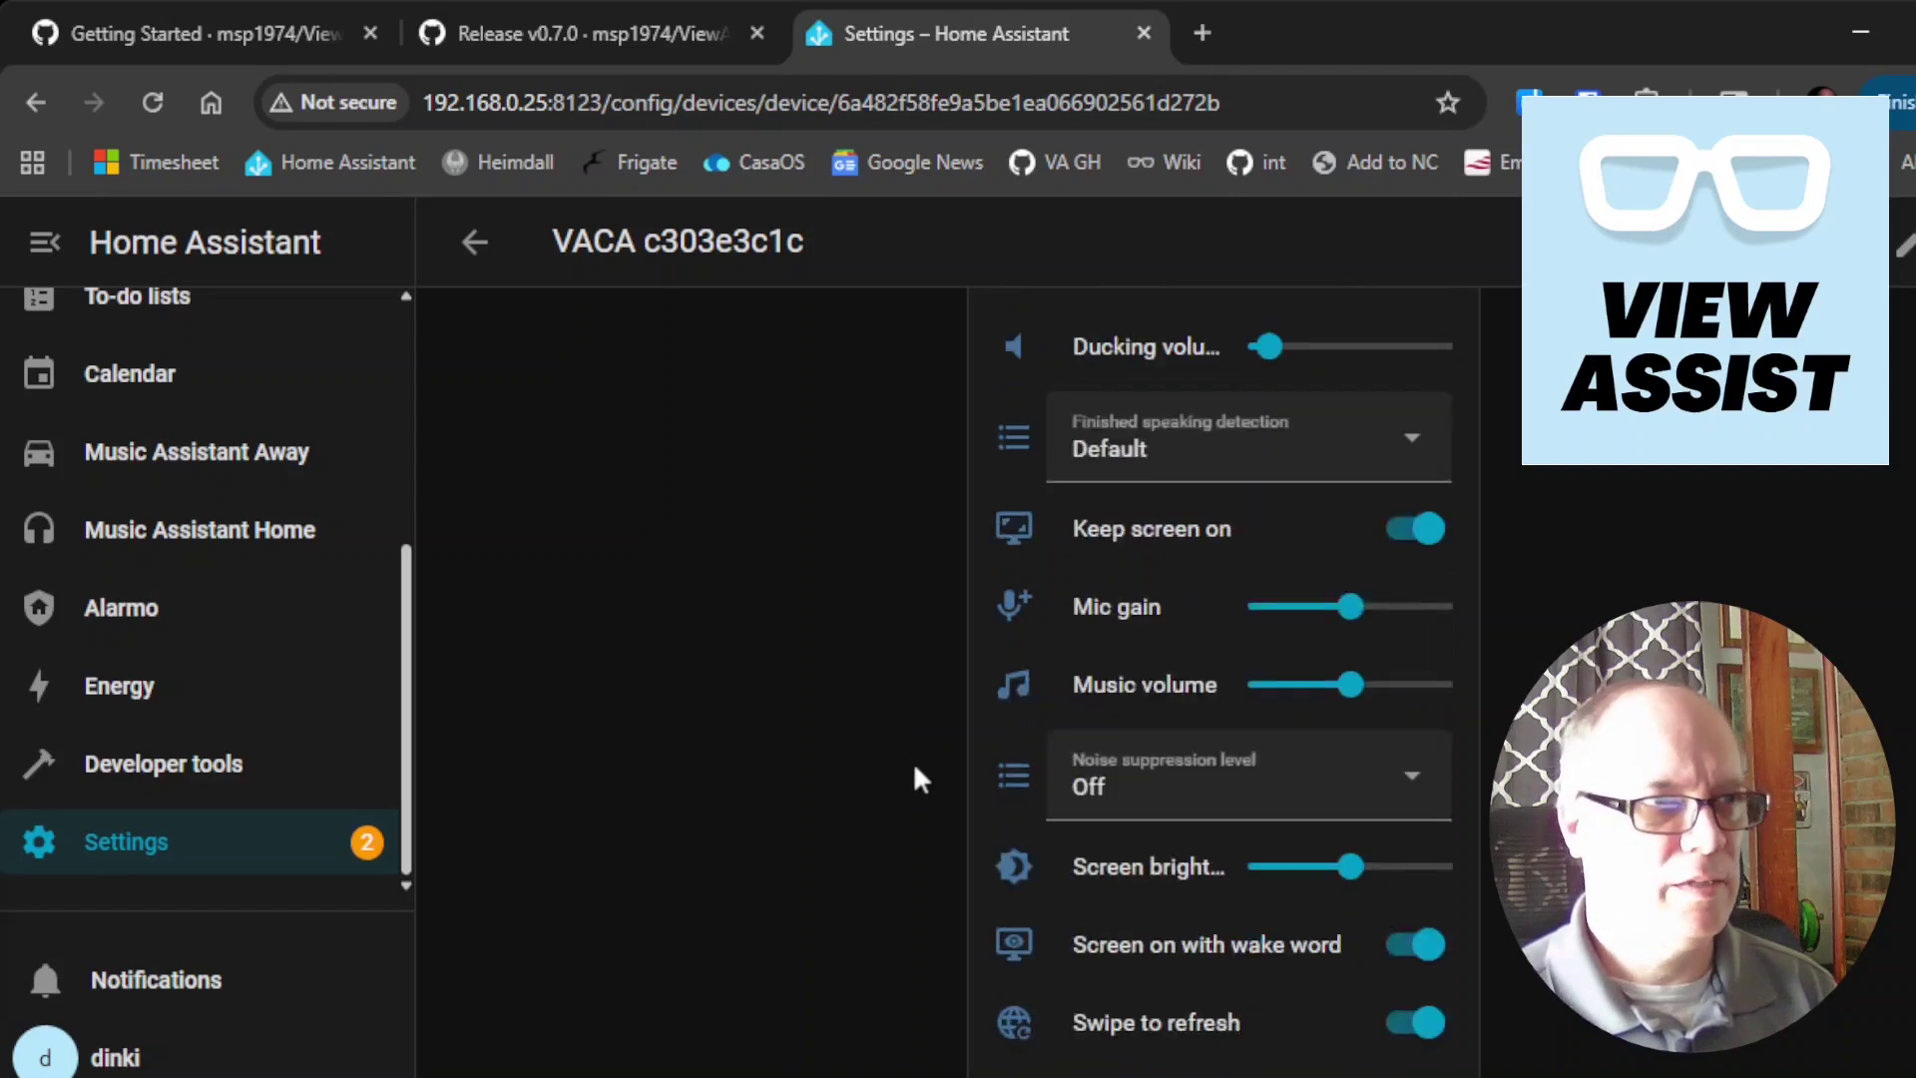
scroll(915, 768, up, 6)
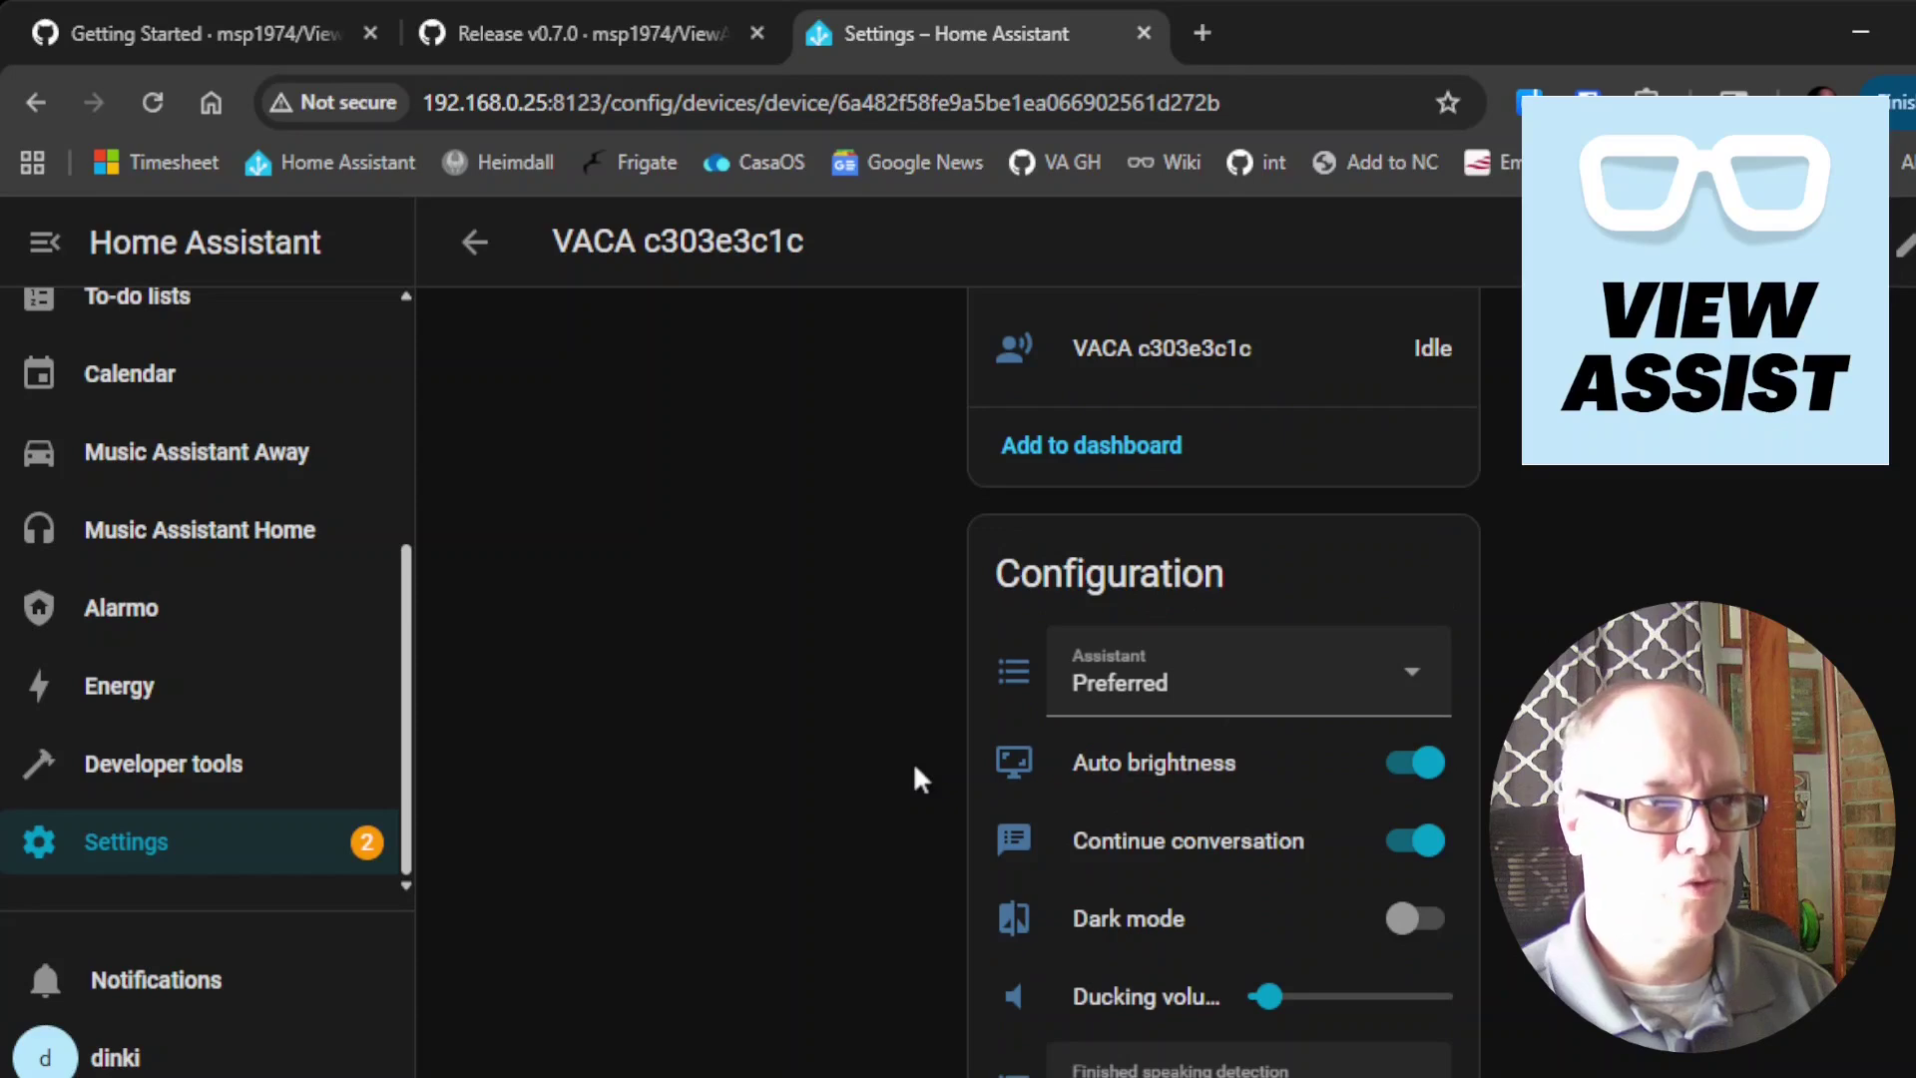
scroll(915, 768, up, 6)
scroll(915, 768, up, 6)
scroll(915, 766, up, 5)
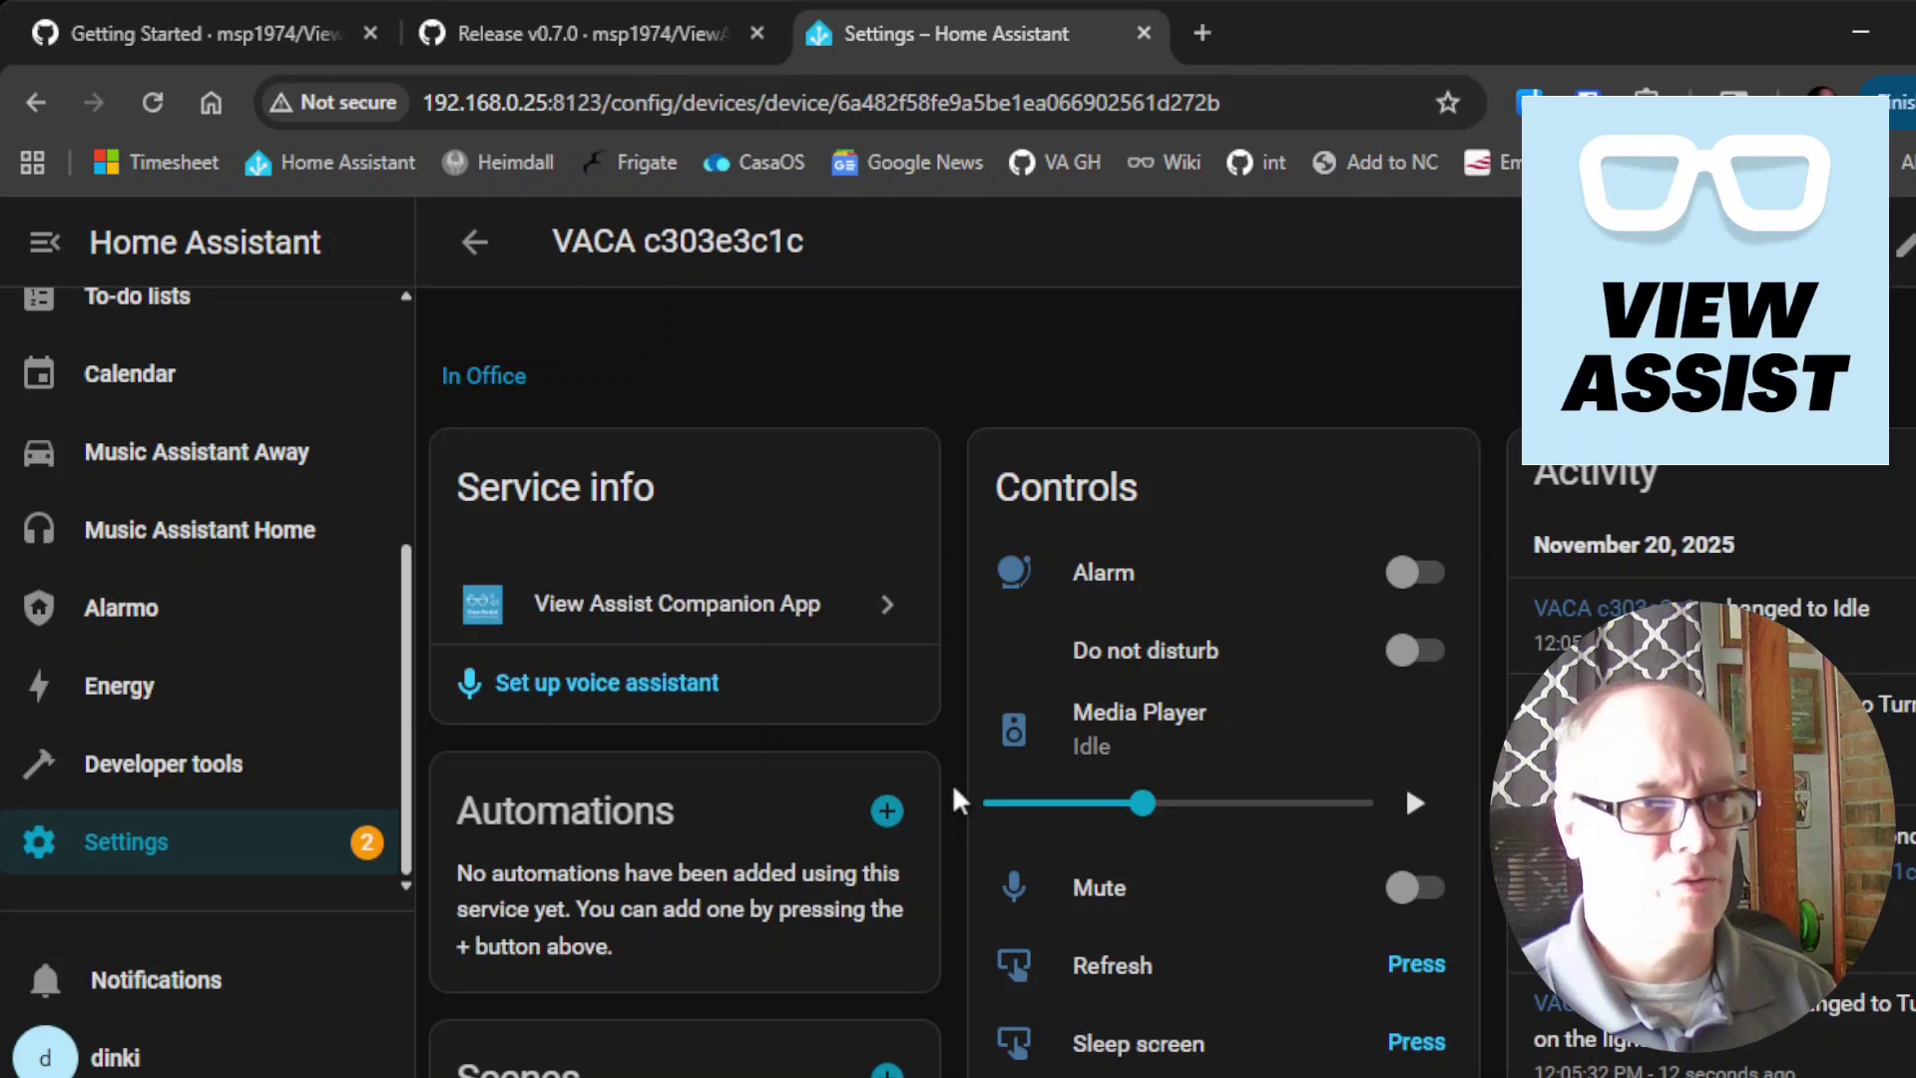
scroll(954, 798, down, 2)
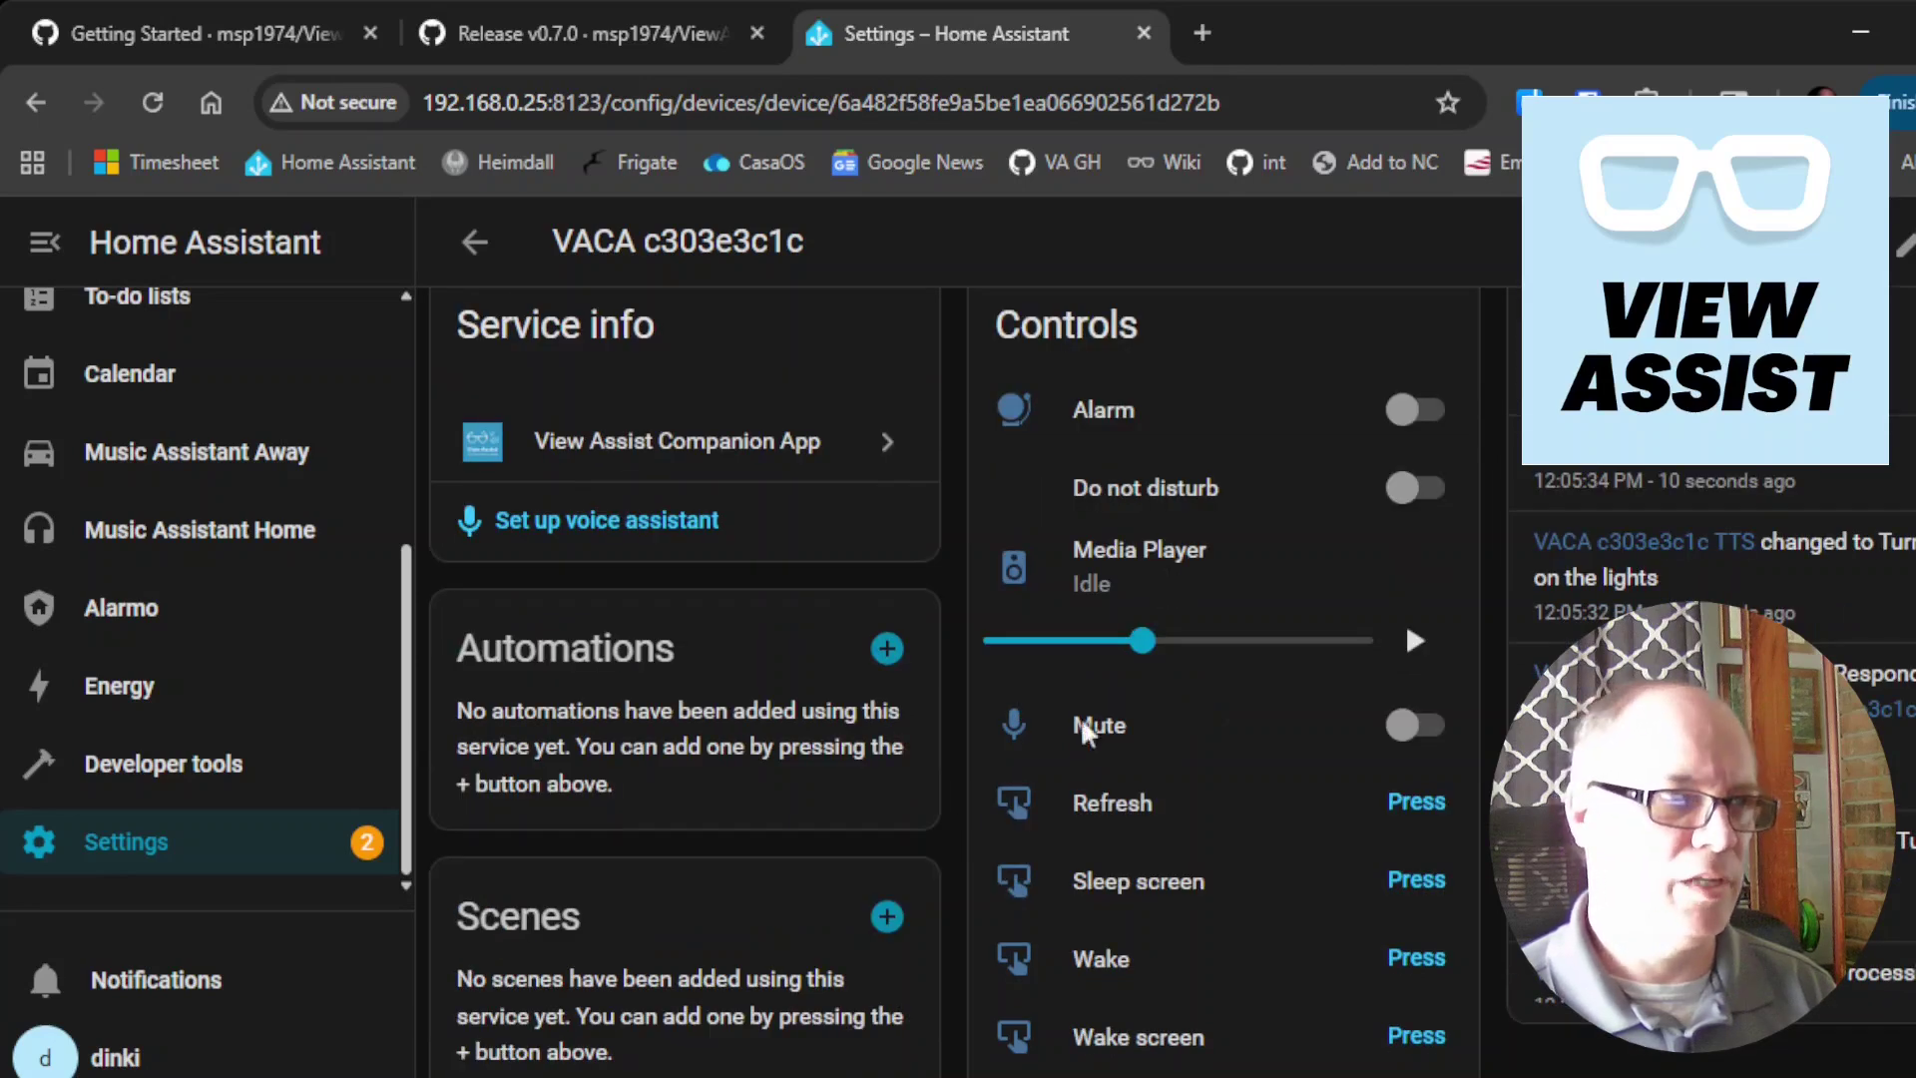
scroll(926, 843, up, 2)
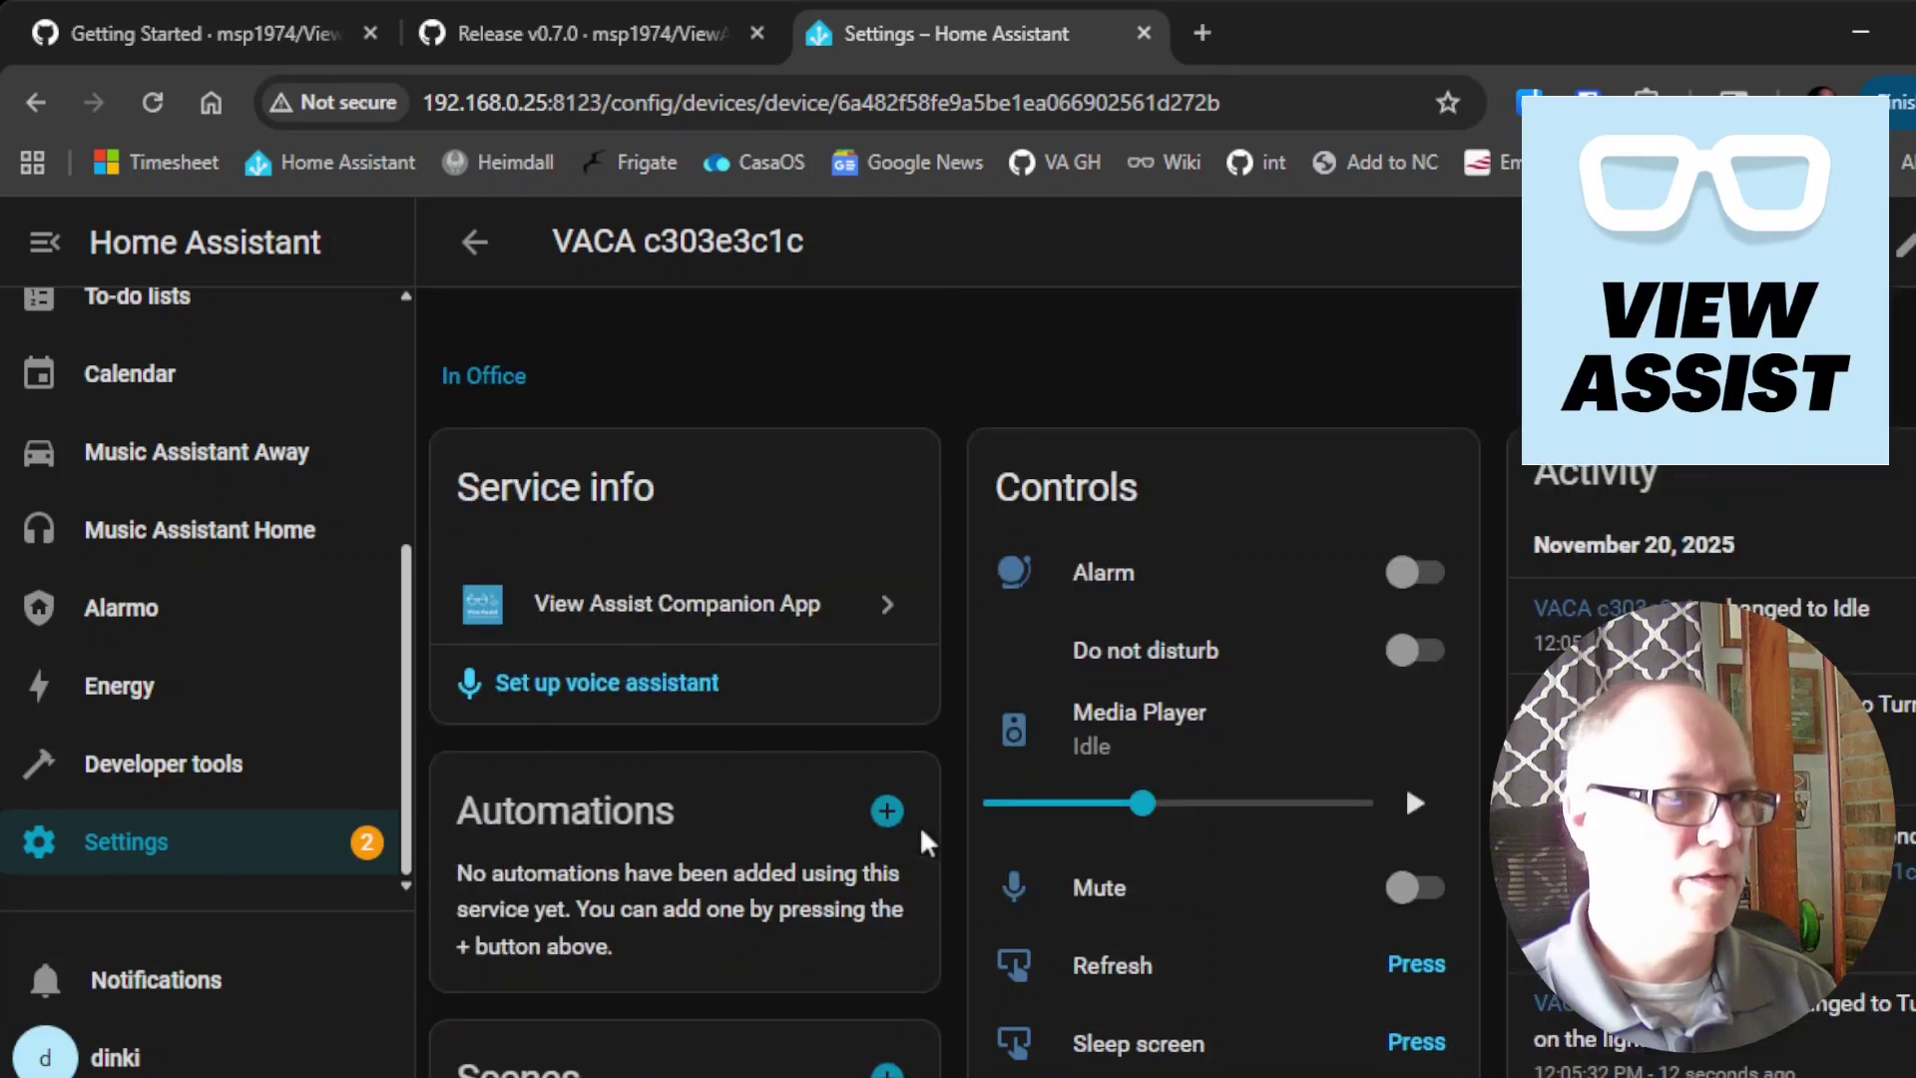
scroll(340, 778, up, 5)
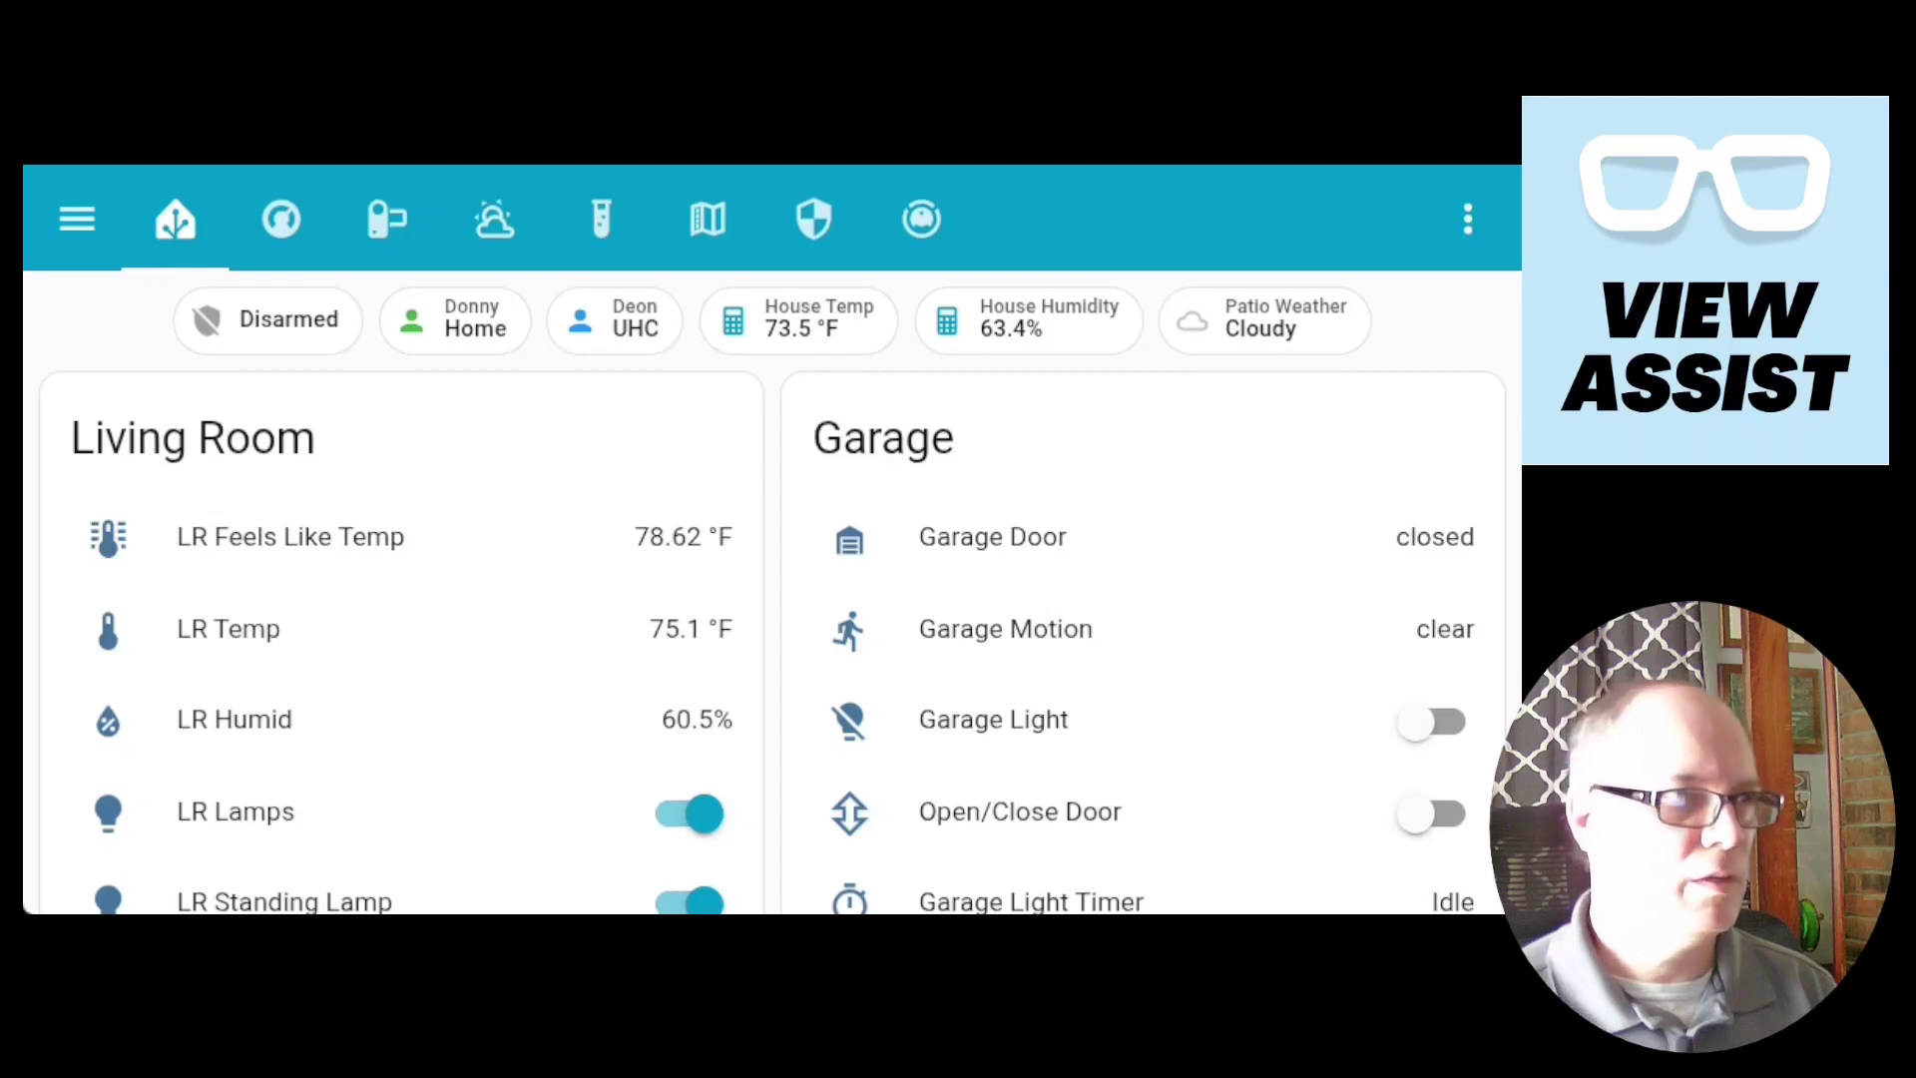
- Switch the tablet's Home Assistant app to the View Assist dashboard showing display ID va-c303e3c1c
click(86, 224)
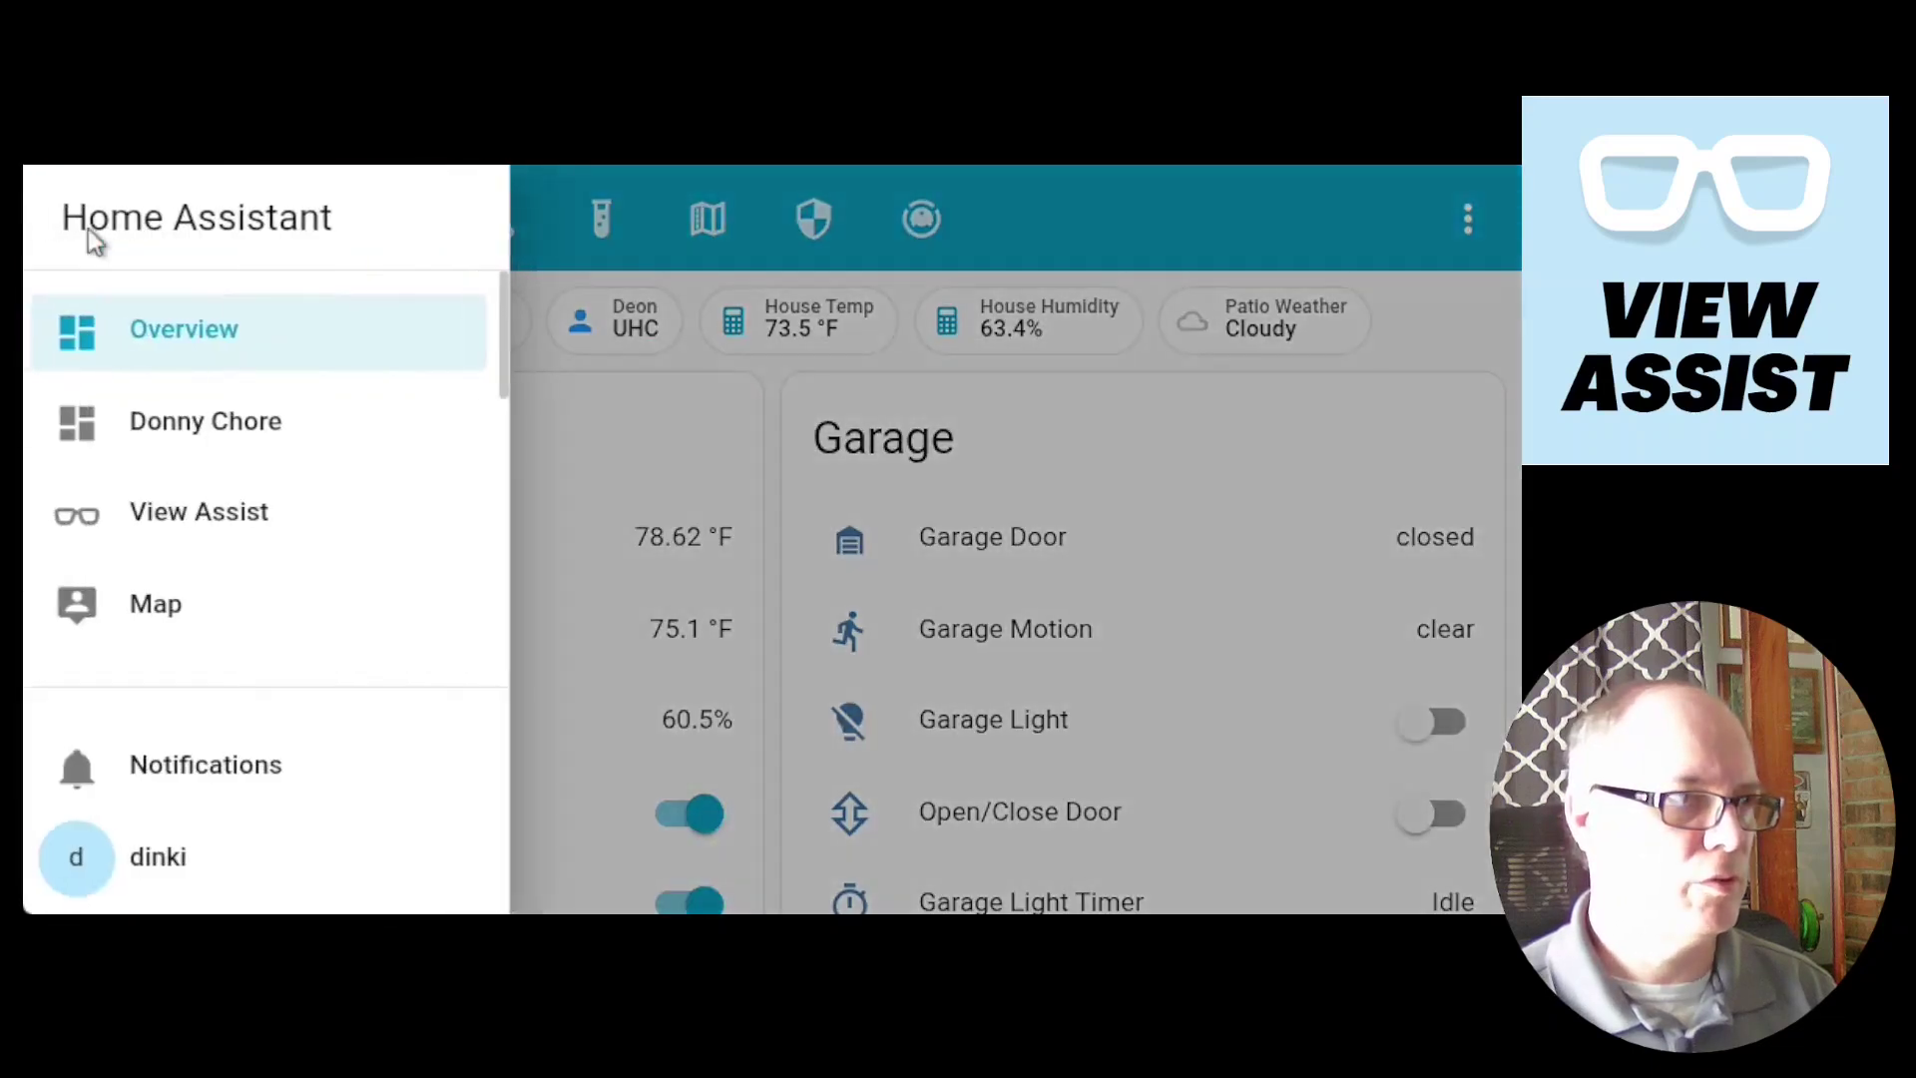
click(188, 526)
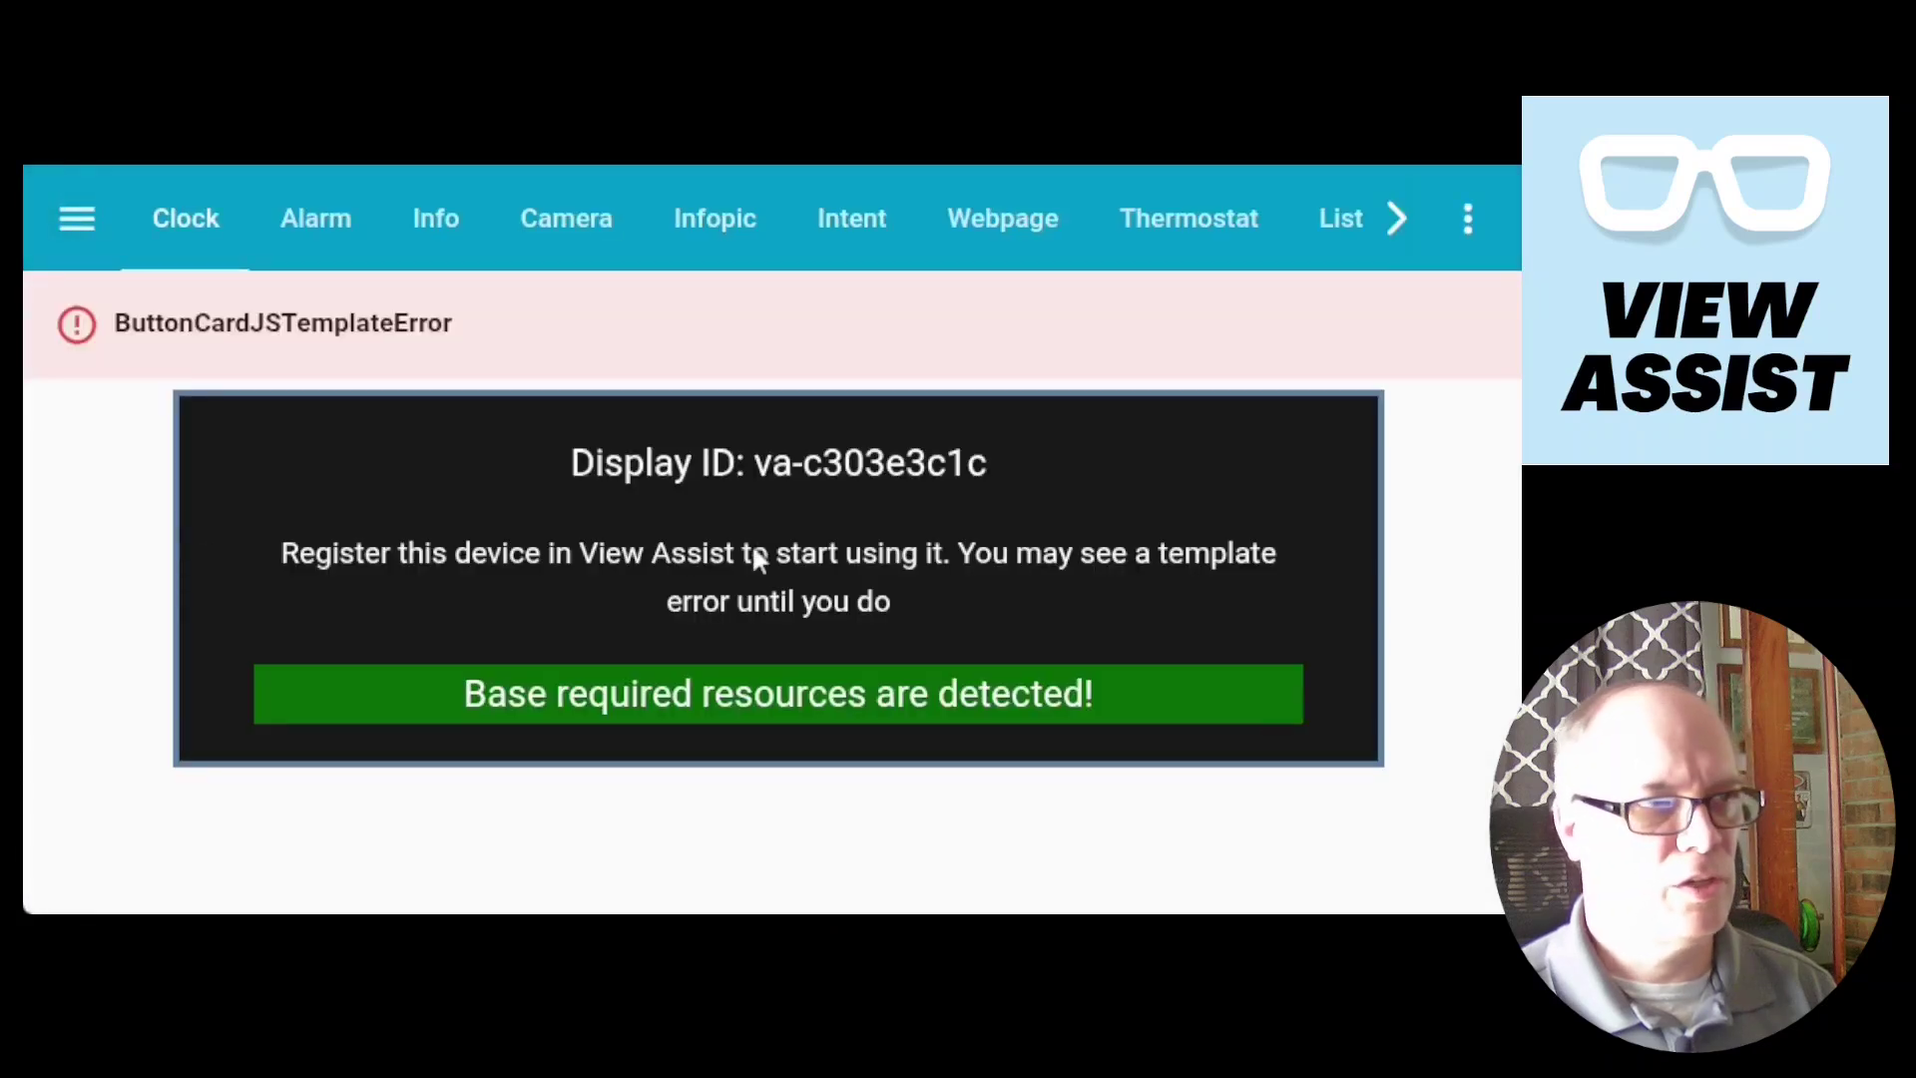